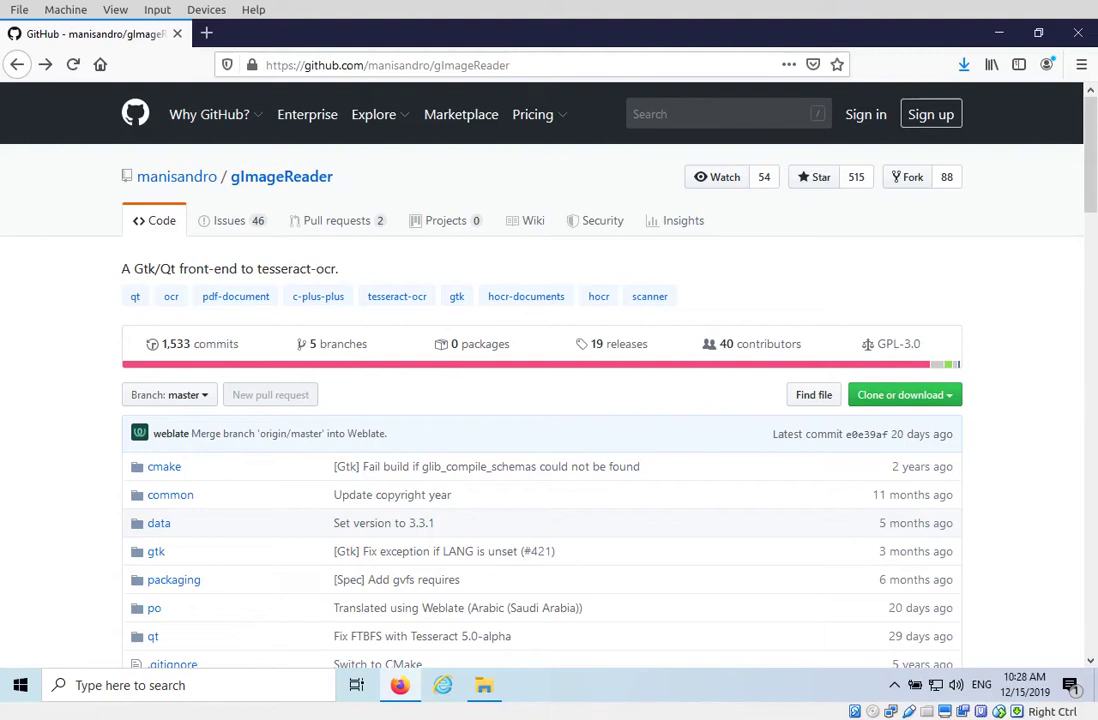
Scroll the gImageReader README in Firefox down to the Installation section listing Windows downloads.
mouse_move(209, 116)
left_click(793, 250)
scroll(909, 254, "down", 2)
left_click_drag(522, 64, 203, 56)
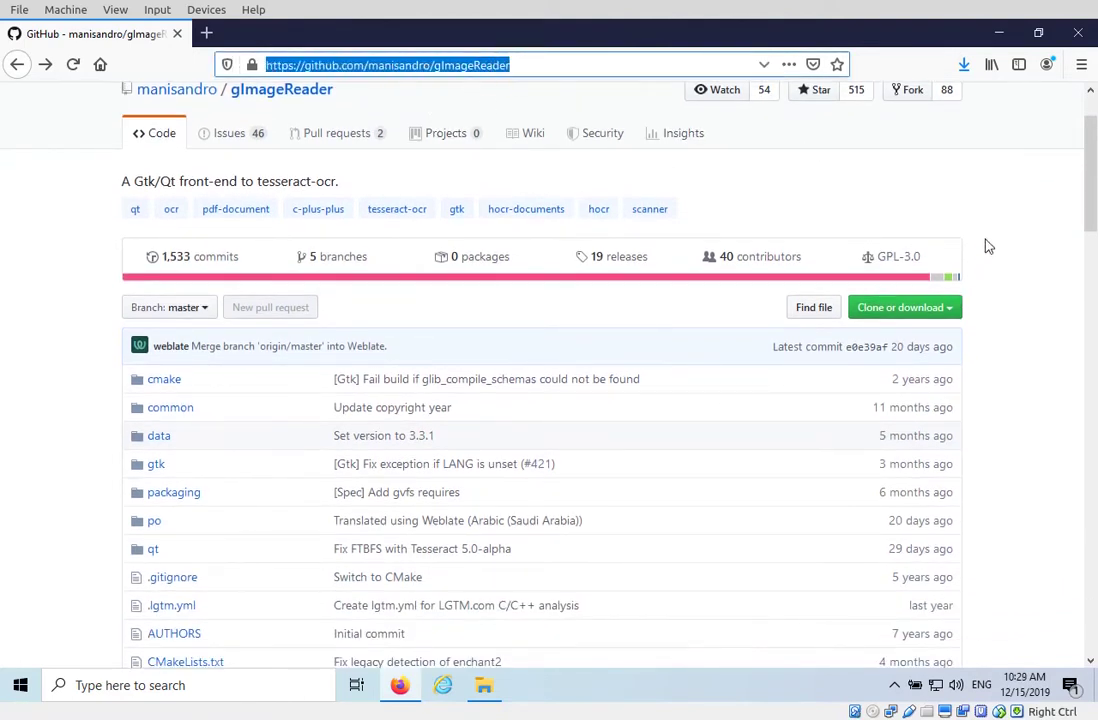
scroll(987, 245, "down", 9)
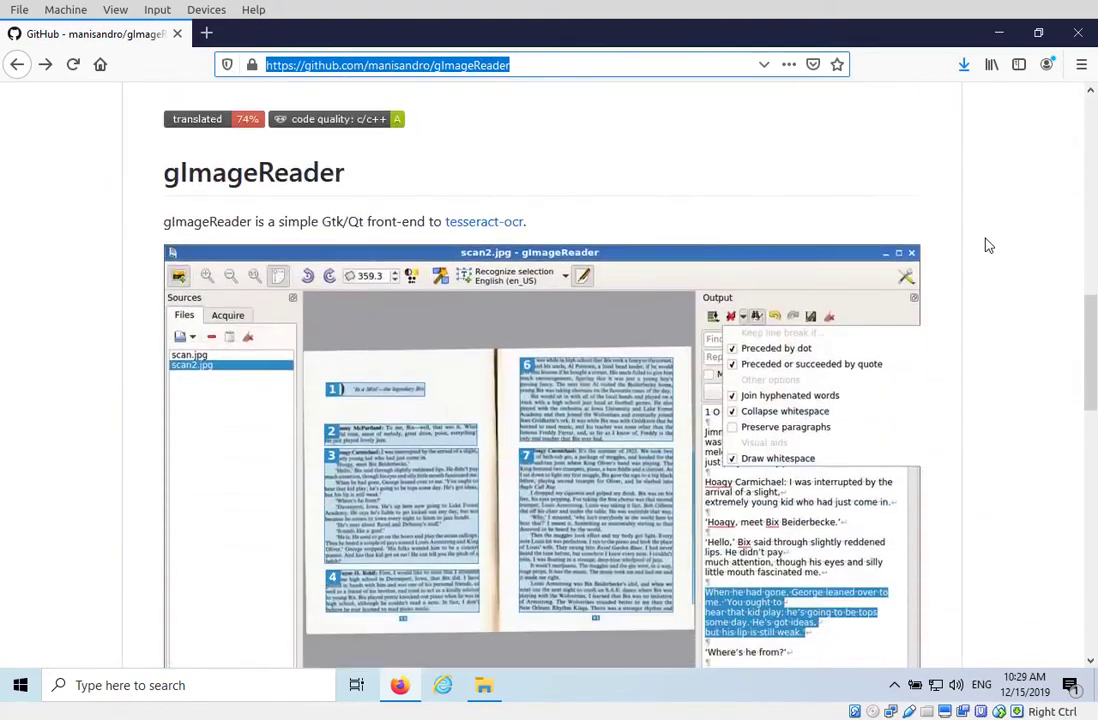
scroll(767, 343, "down", 4)
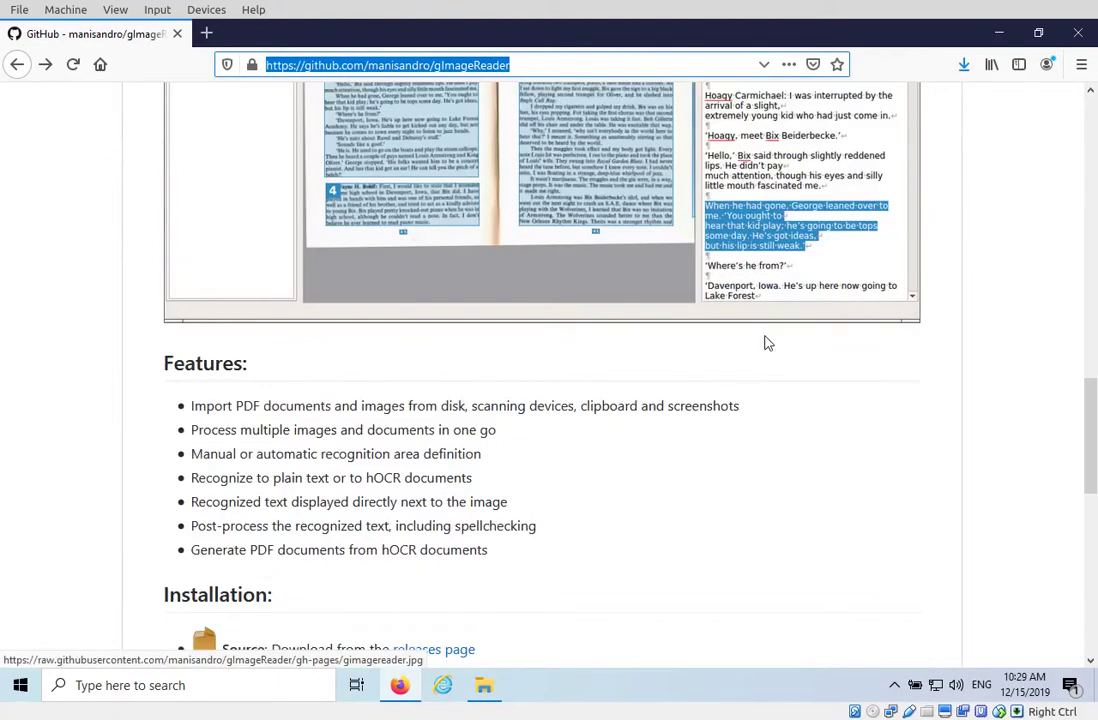
scroll(767, 343, "down", 4)
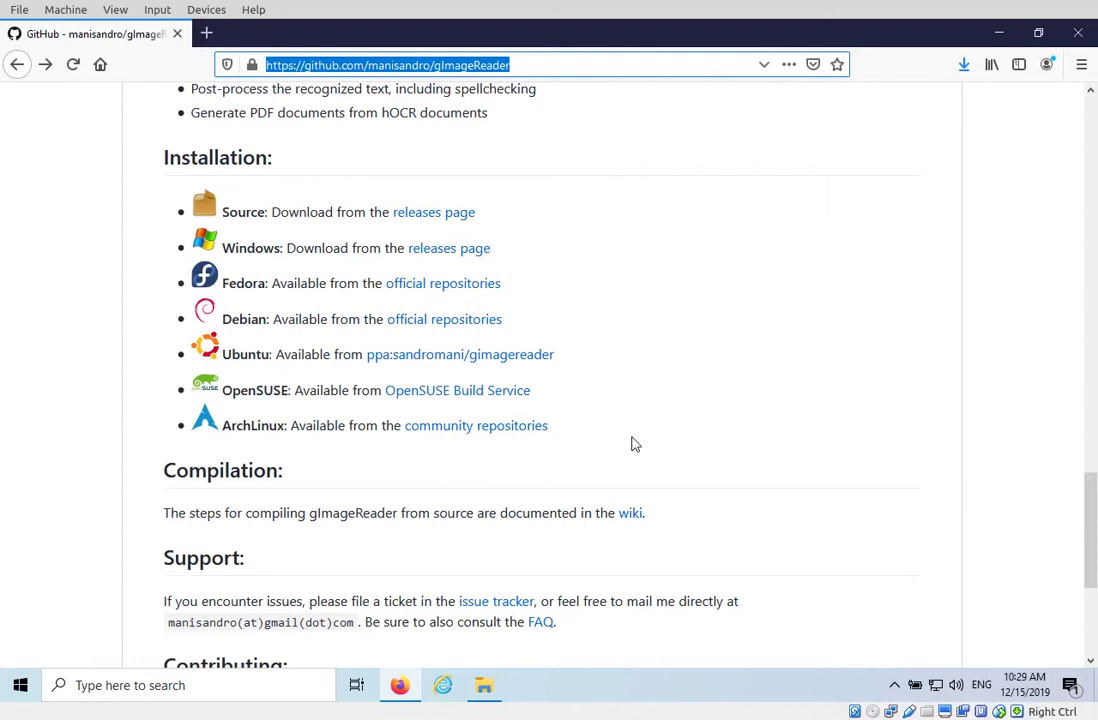
scroll(631, 444, "down", 3)
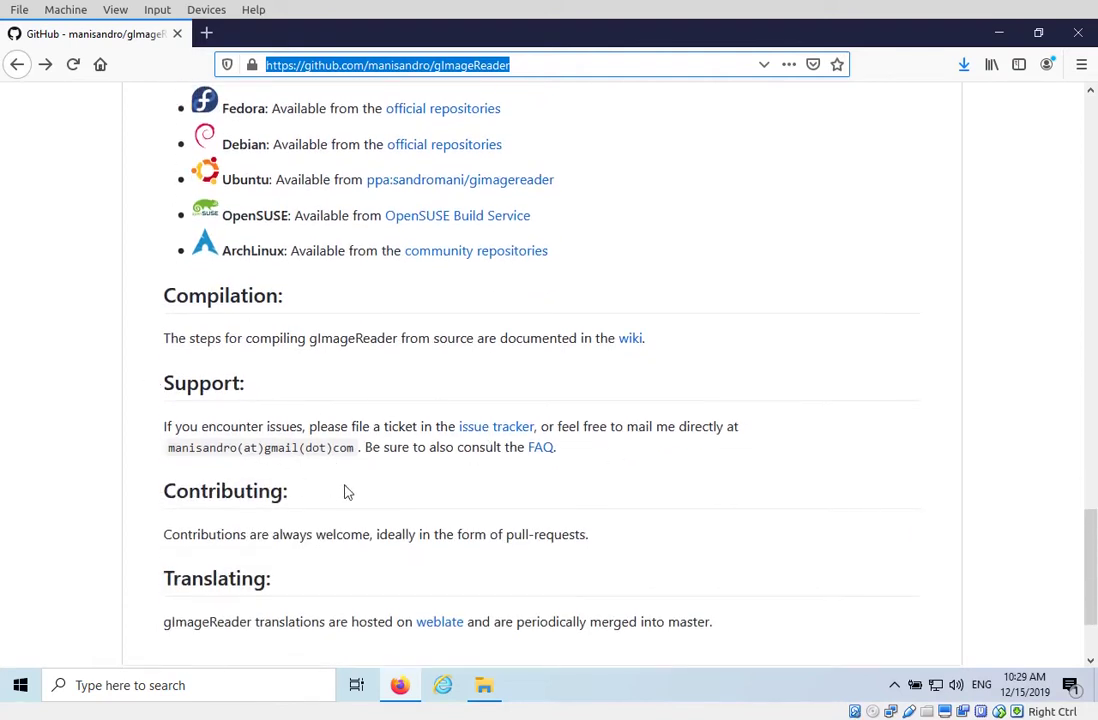
scroll(392, 538, "down", 2)
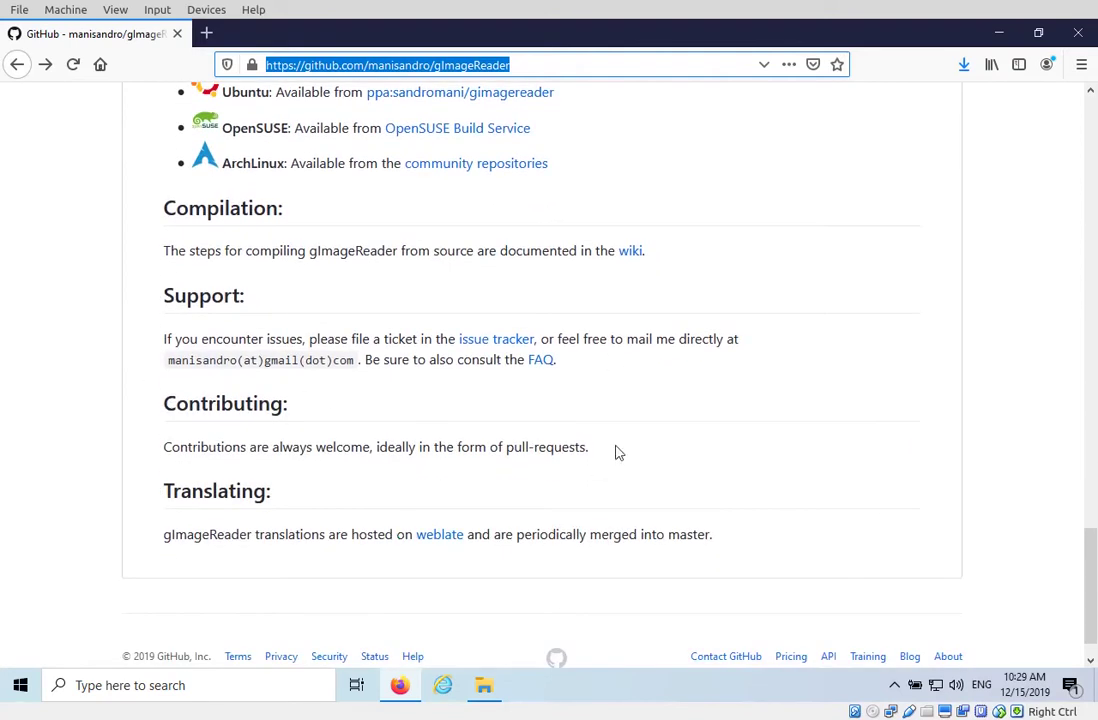
scroll(617, 451, "up", 5)
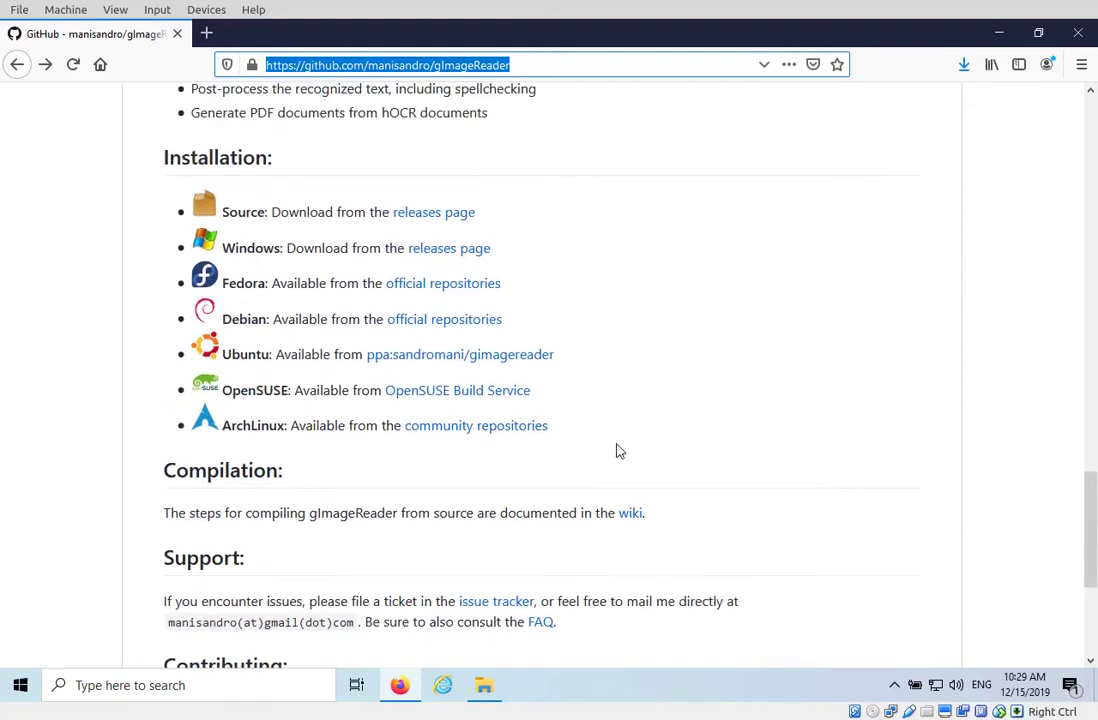
scroll(617, 451, "up", 2)
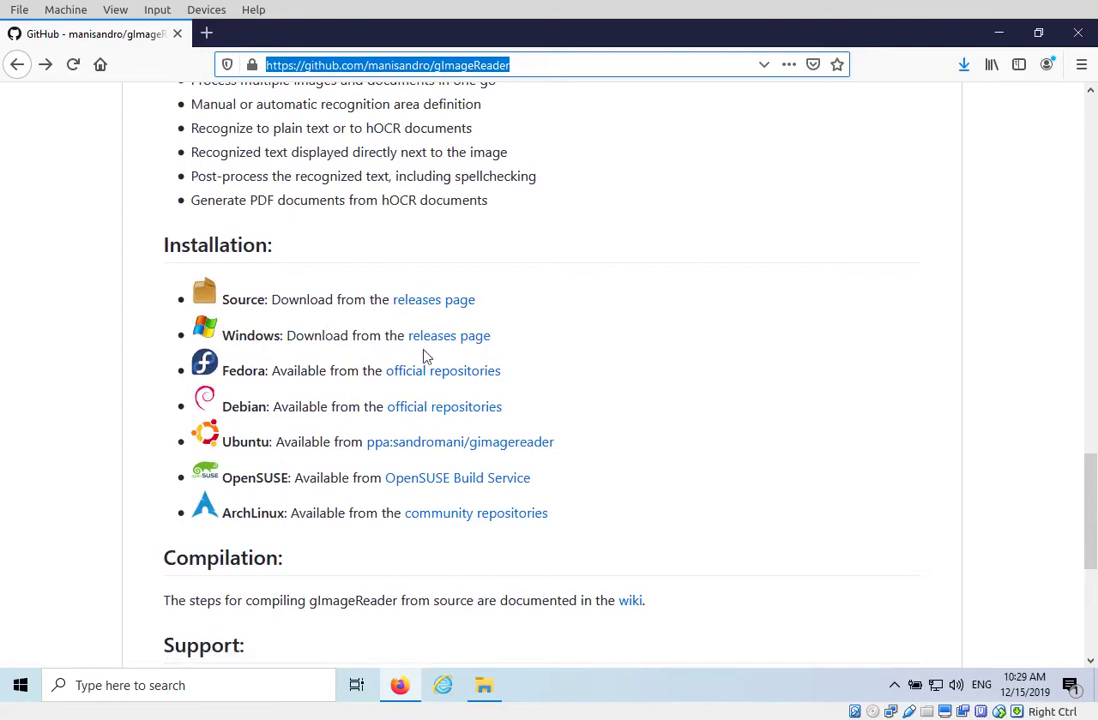
Open the releases page and highlight gImageReader_3.3.1_qt5_x86_64.exe (32.1 MB) among the 3.3.1 assets.
left_click(462, 340)
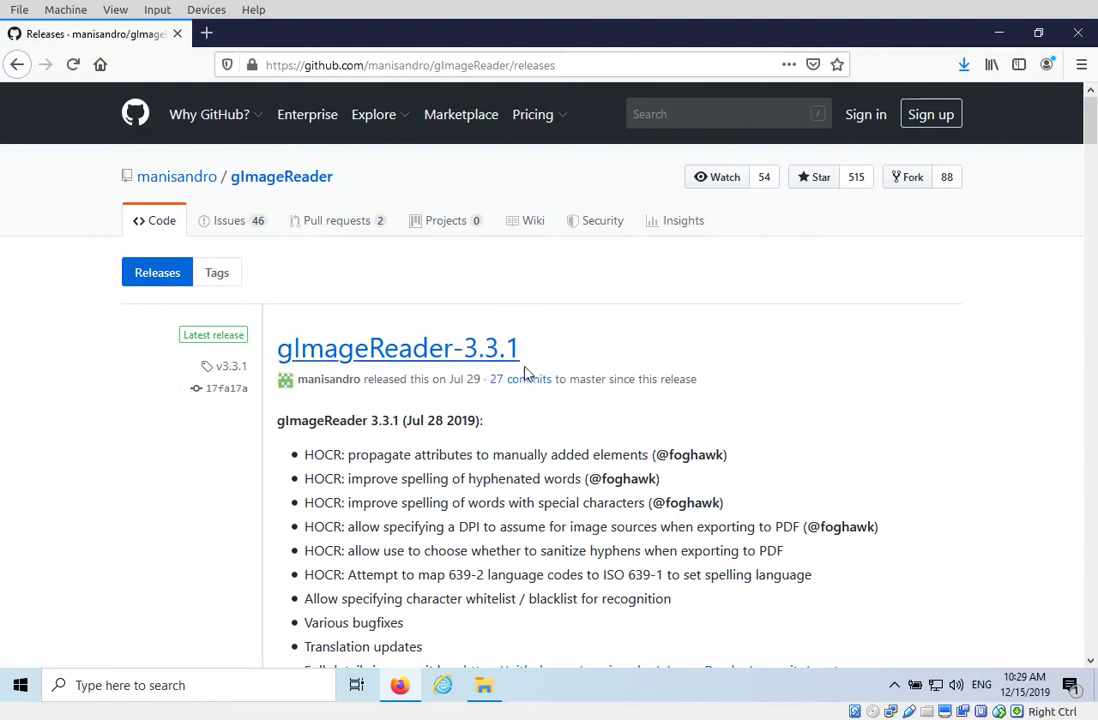
scroll(833, 382, "down", 2)
left_click_drag(447, 291, 481, 292)
left_click(765, 323)
scroll(767, 323, "down", 2)
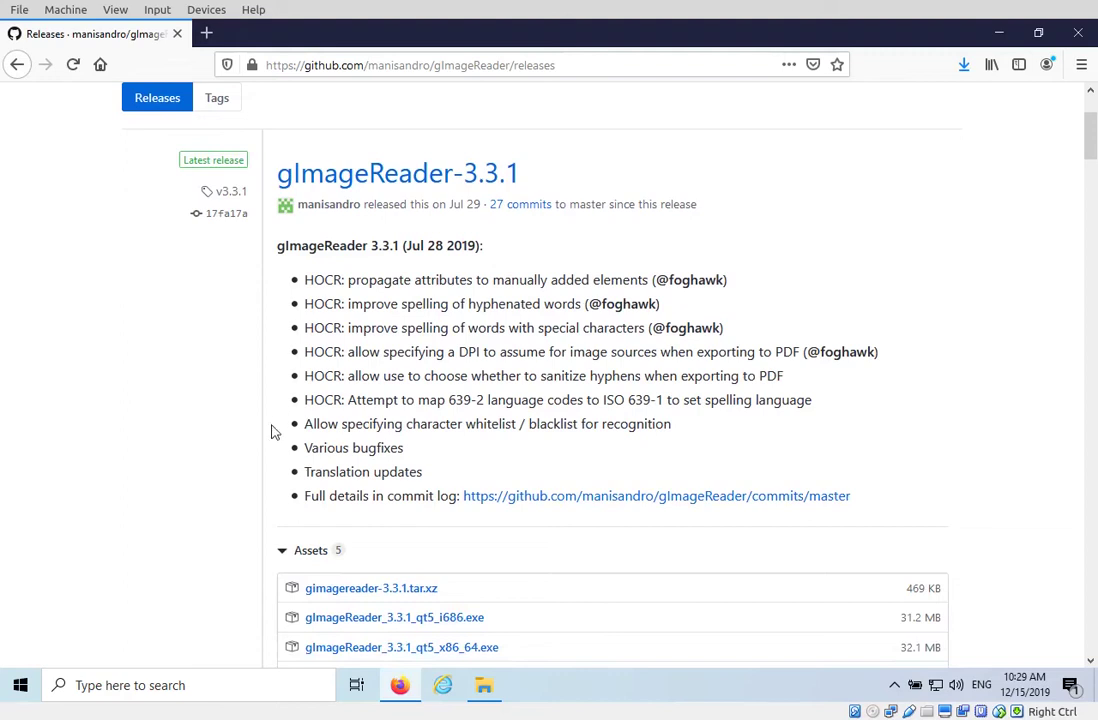
scroll(272, 436, "down", 3)
scroll(272, 436, "down", 4)
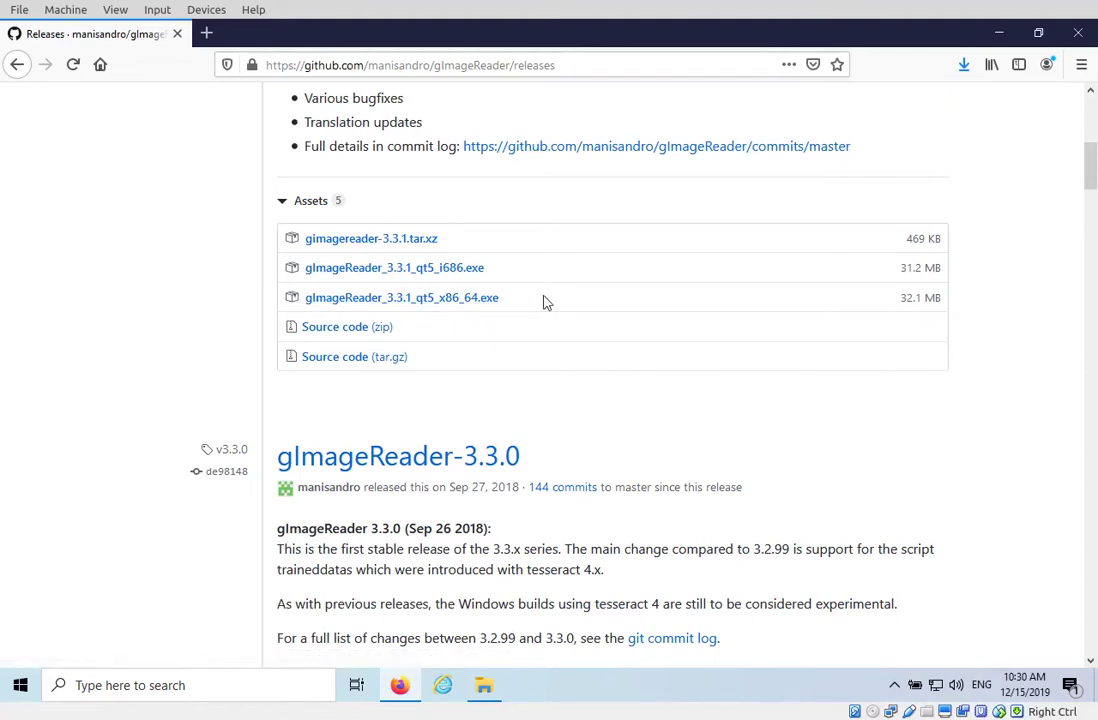
left_click_drag(476, 304, 289, 297)
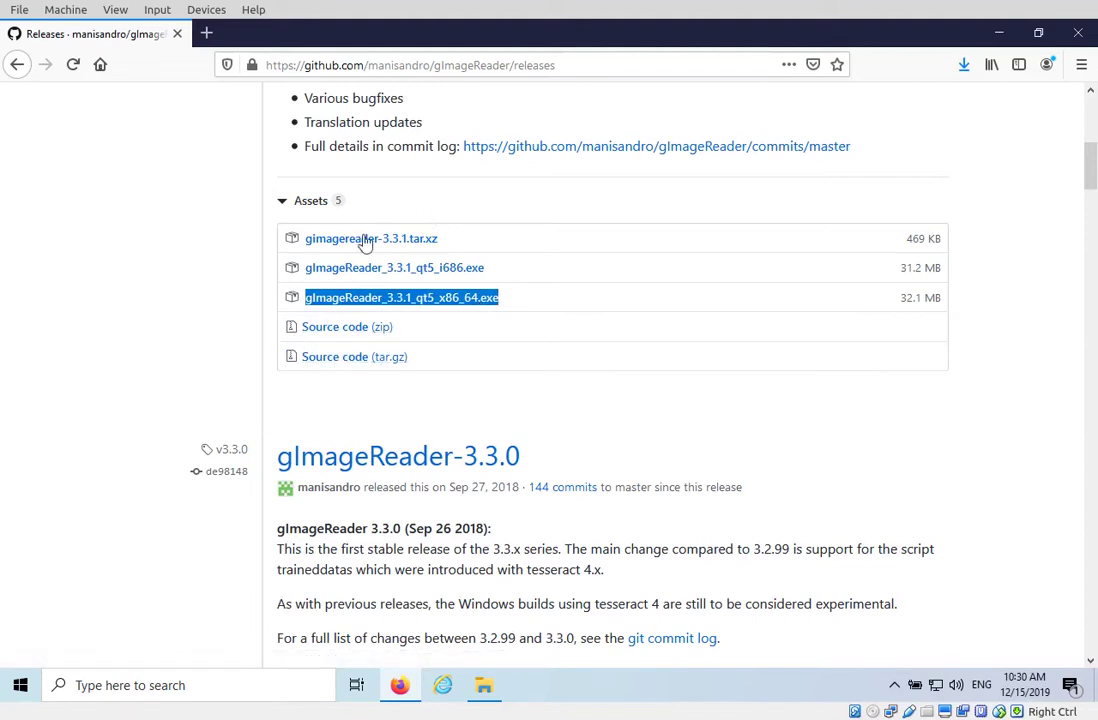
Run gImageReader_3.3.1_qt5_x86_64.exe from the Downloads folder in File Explorer.
left_click(228, 288)
left_click(483, 685)
left_click(517, 315)
left_click(490, 230)
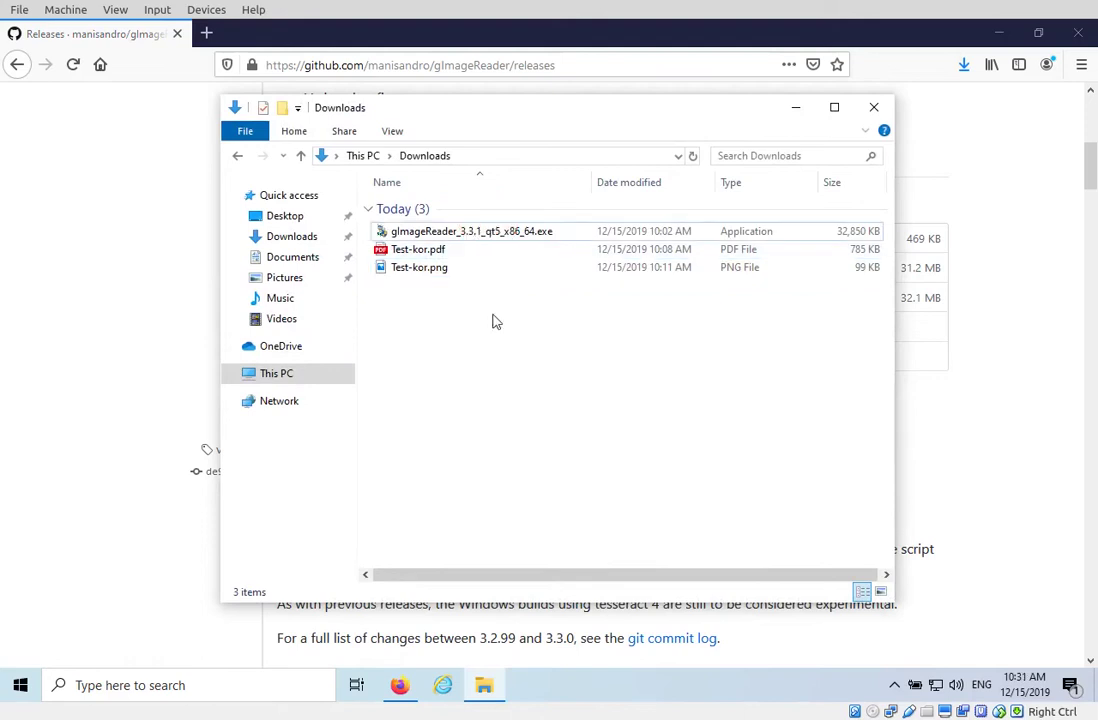
double_click(490, 231)
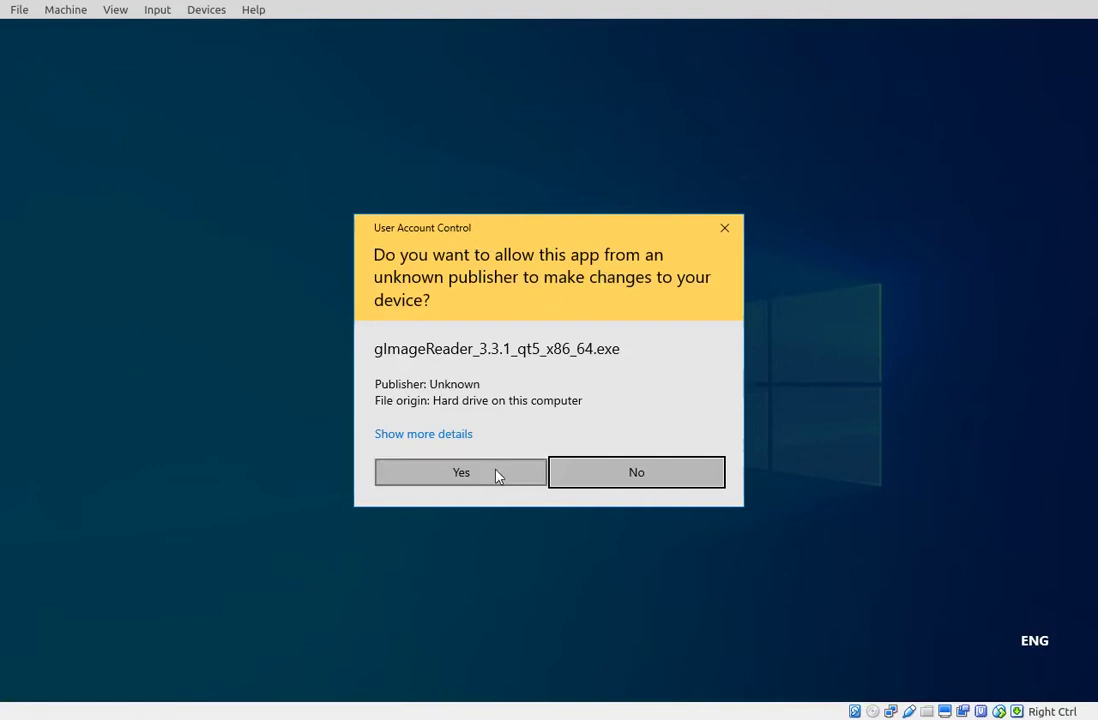
Approve the User Account Control prompt and accept the GPL licence agreement.
left_click(450, 476)
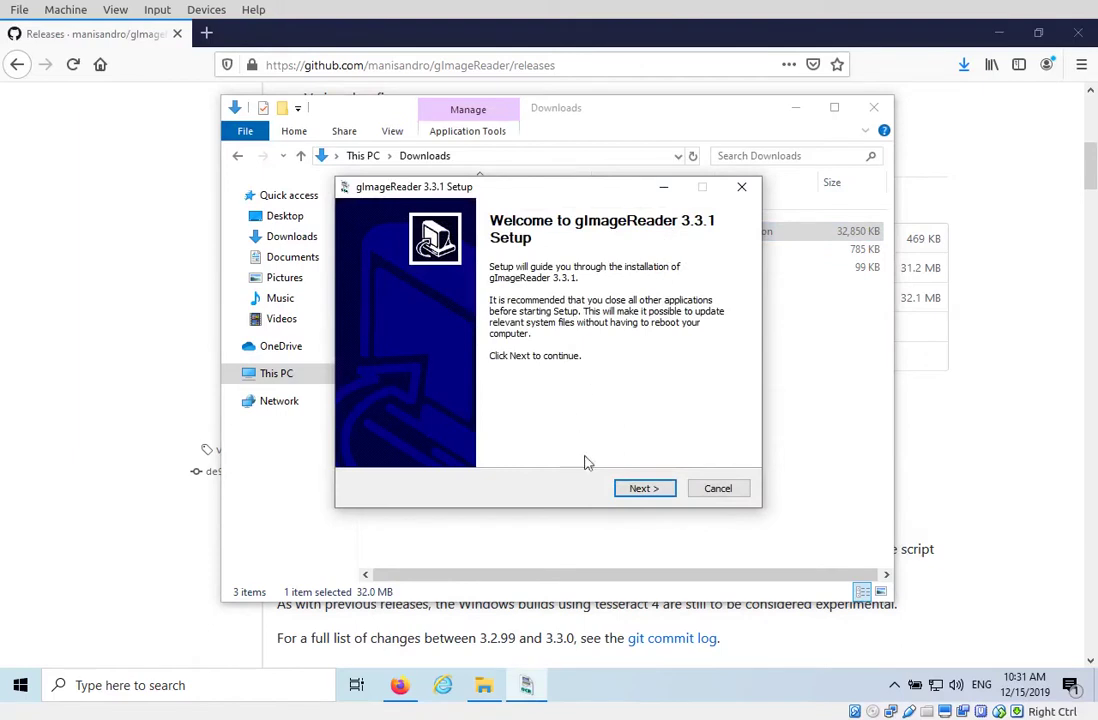
left_click(644, 489)
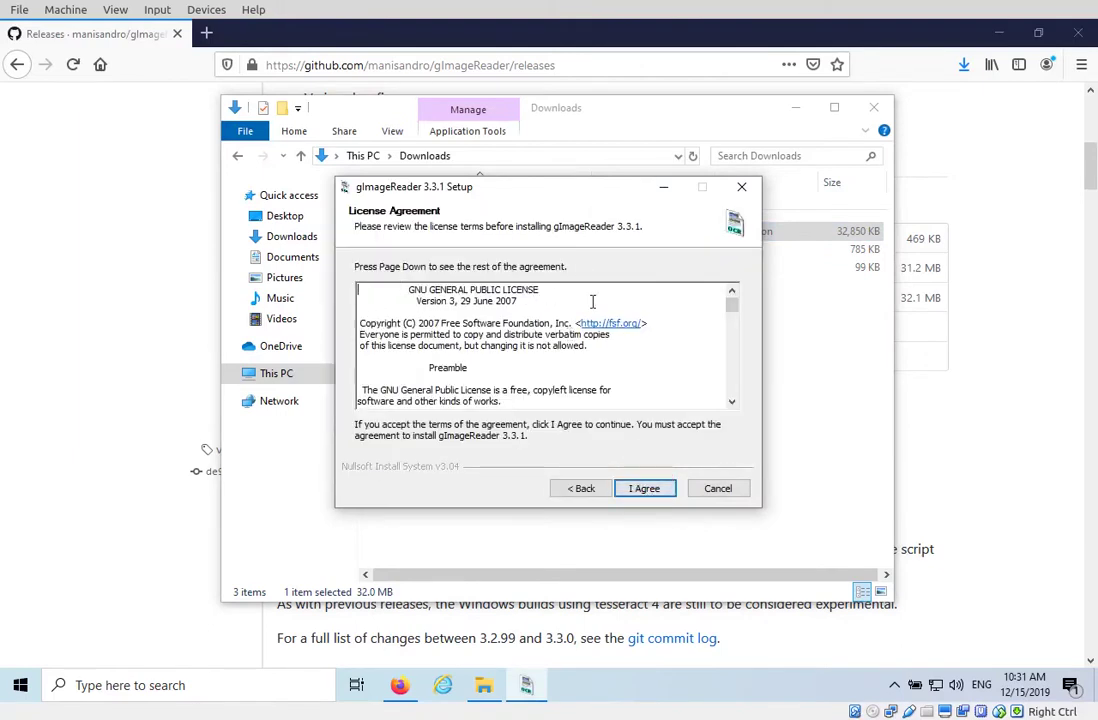
scroll(597, 374, "down", 10)
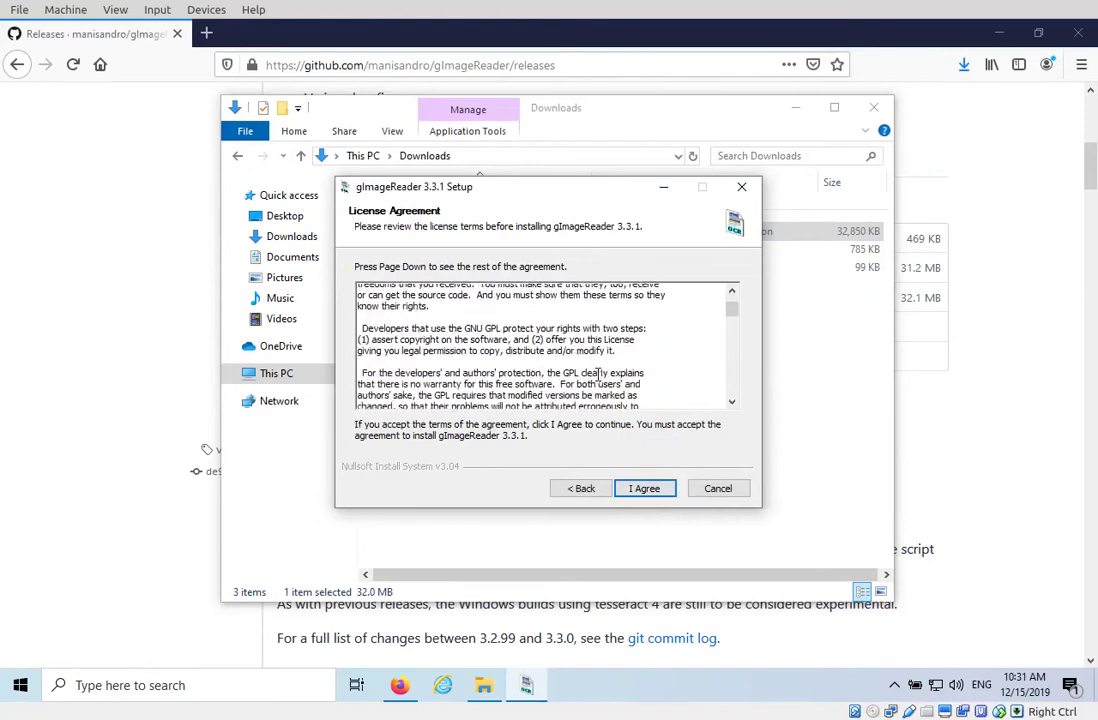
scroll(650, 330, "up", 3)
scroll(700, 300, "up", 6)
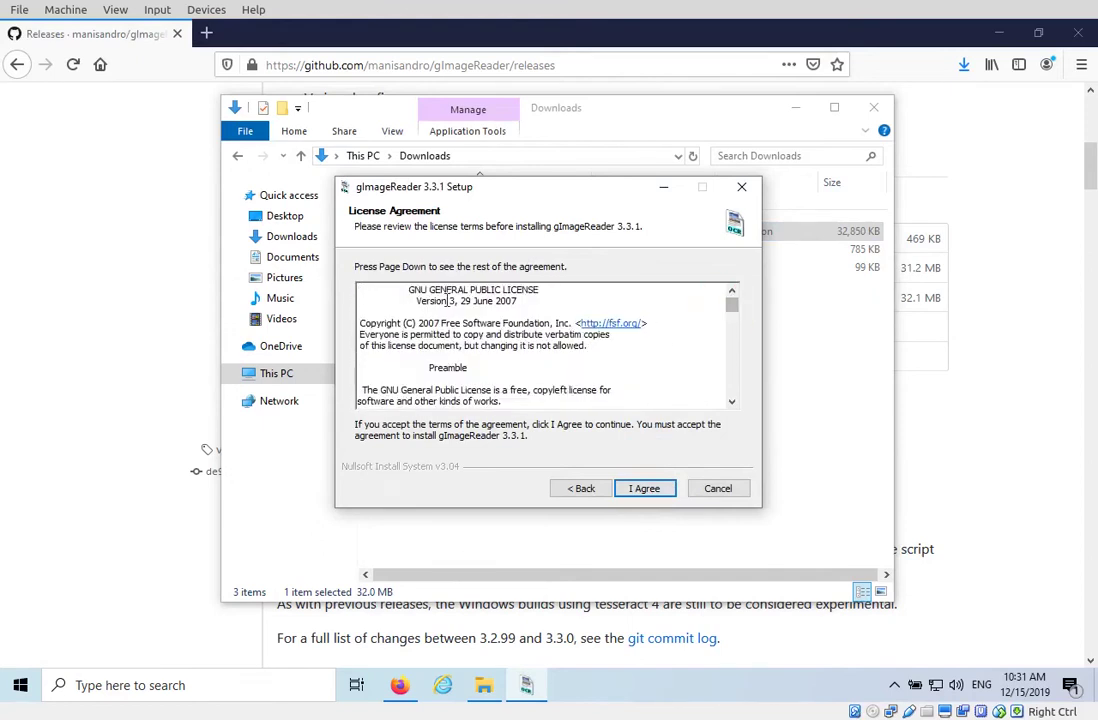
left_click(645, 490)
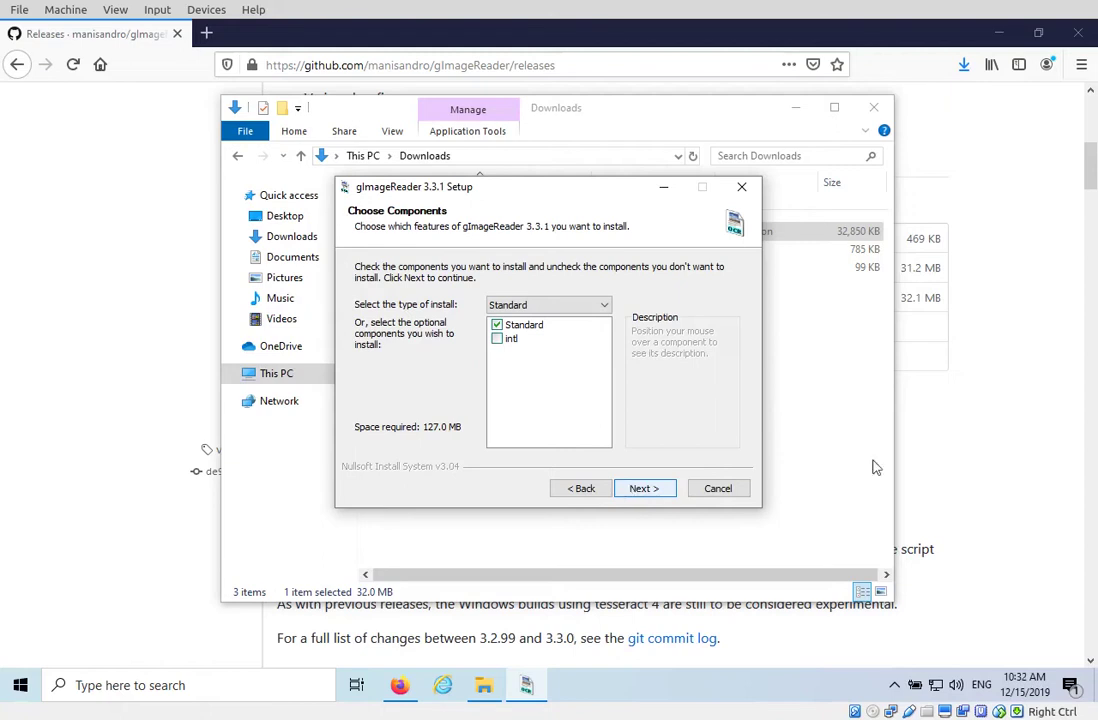
Install with Standard components for all users into the default folder, then finish.
left_click(646, 489)
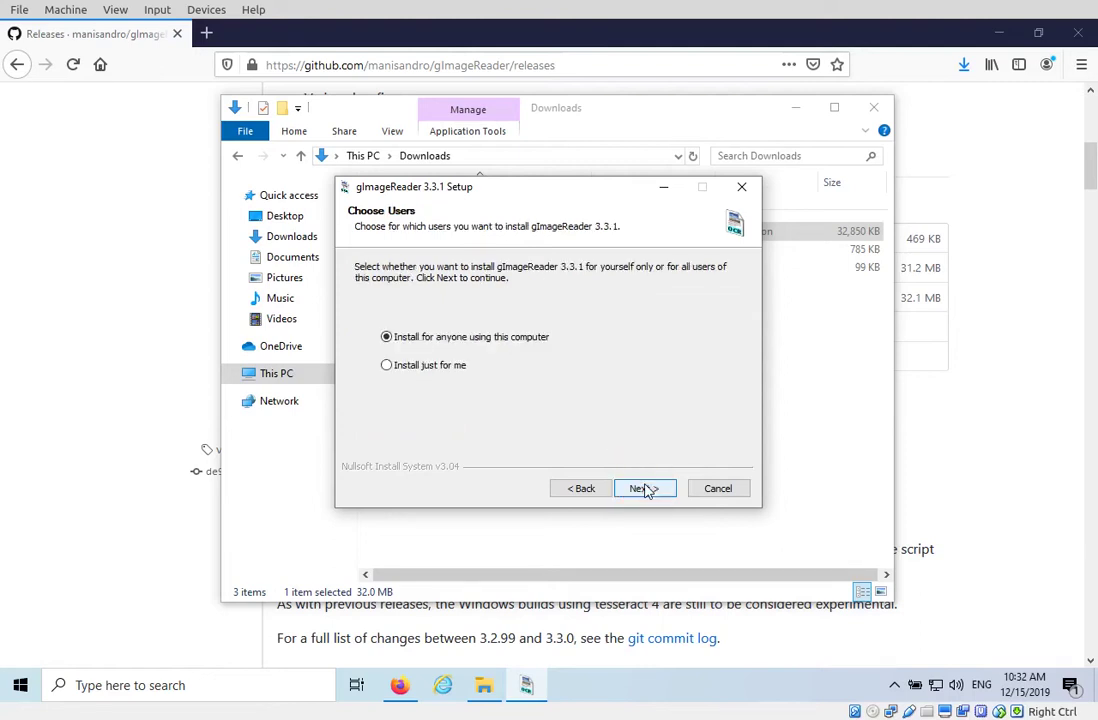
left_click(643, 489)
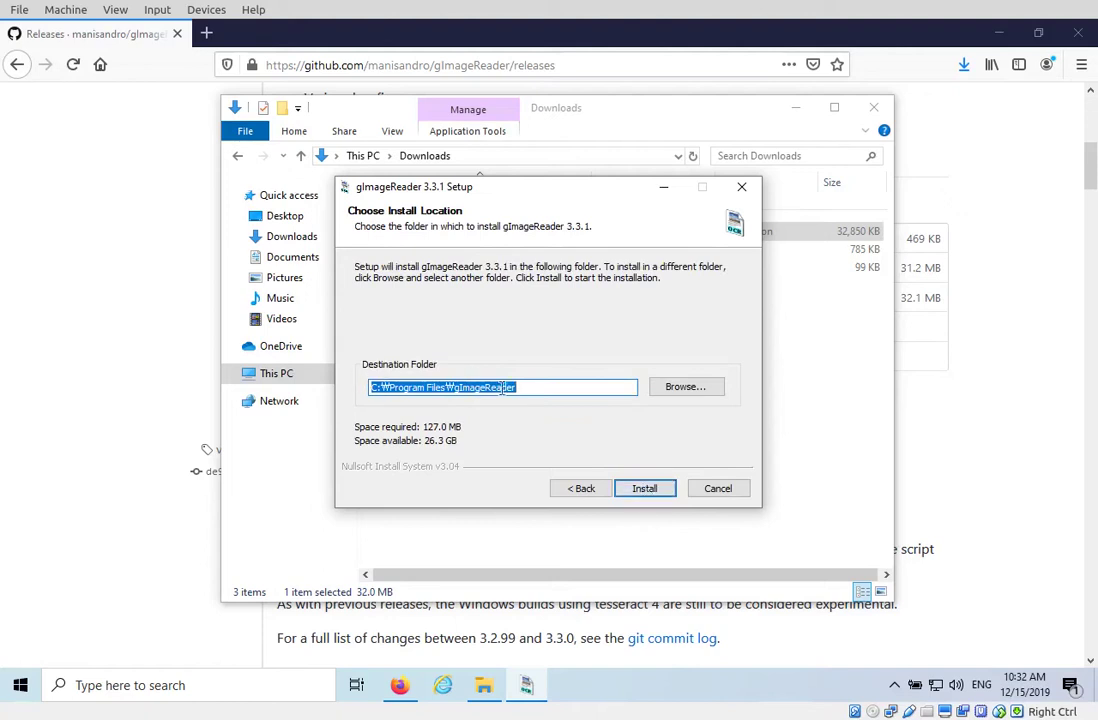
left_click(645, 489)
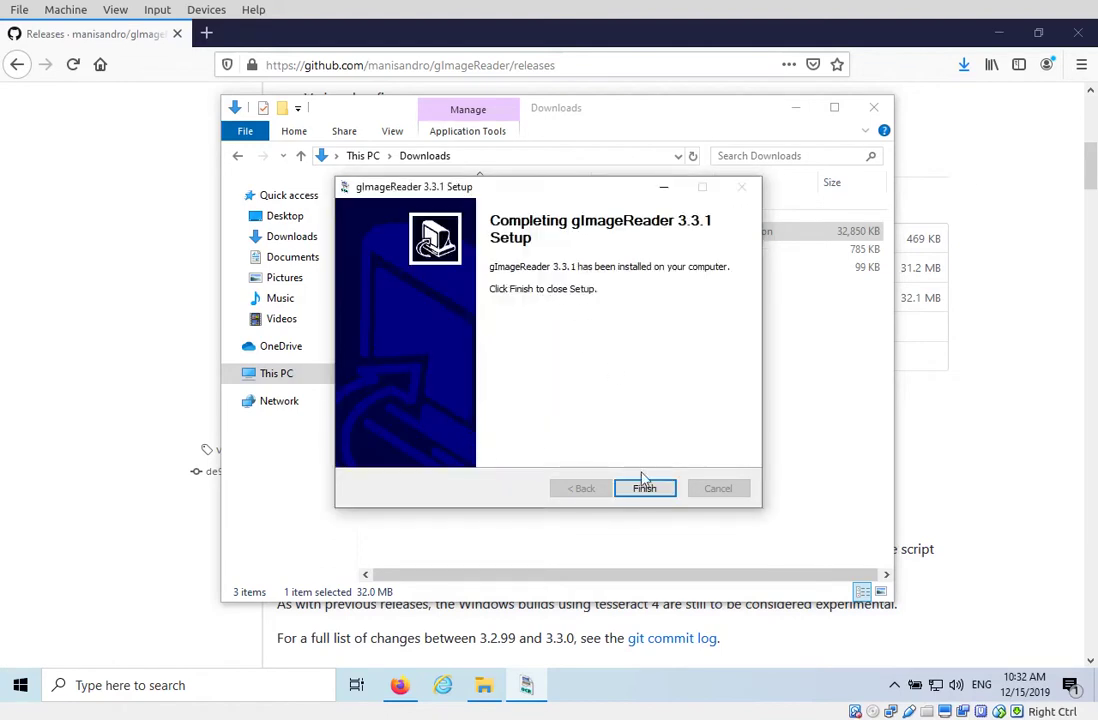
left_click(645, 489)
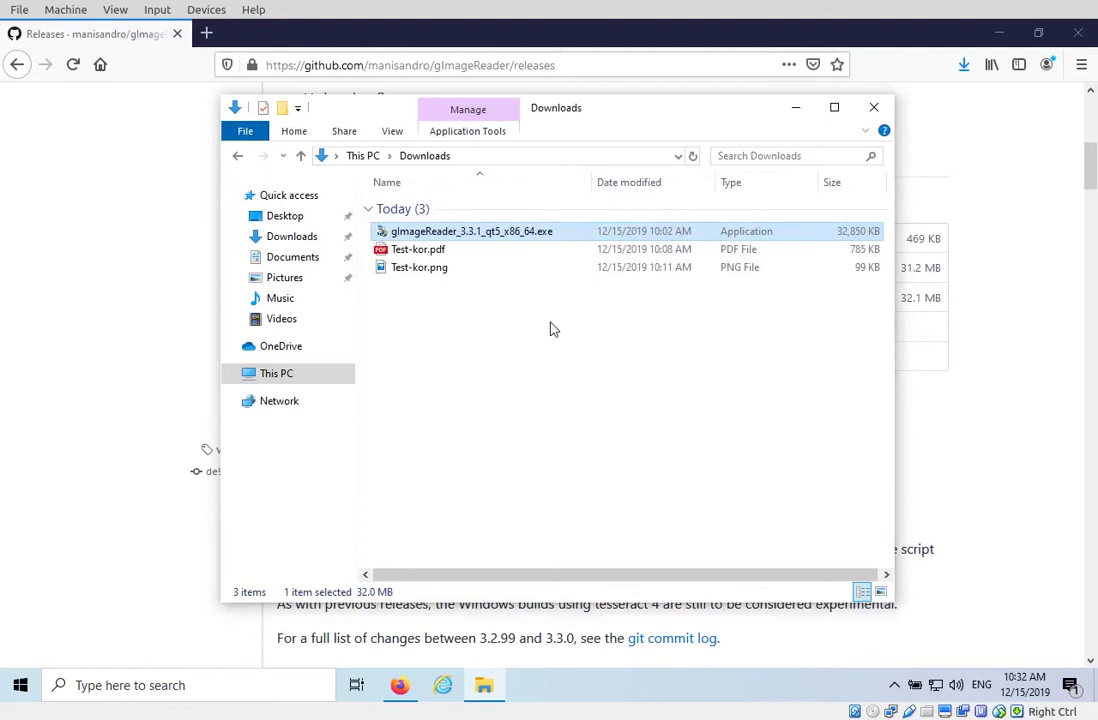
Search 'gim' in the Start menu and launch the gImageReader best match.
left_click(546, 328)
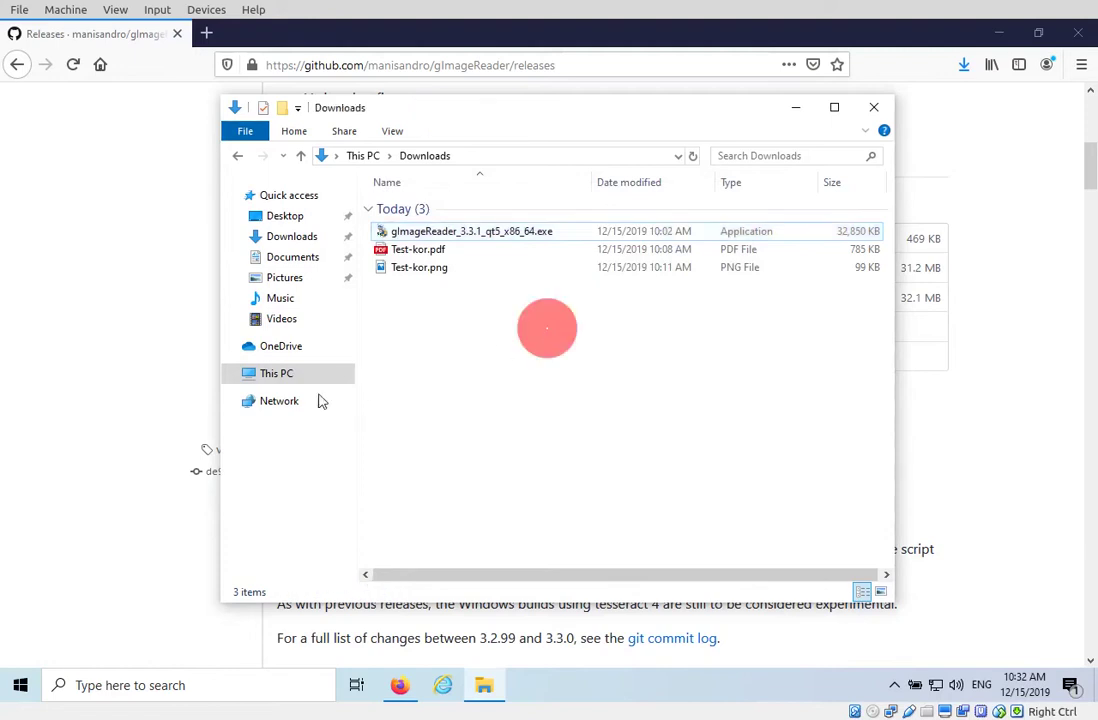
left_click(20, 683)
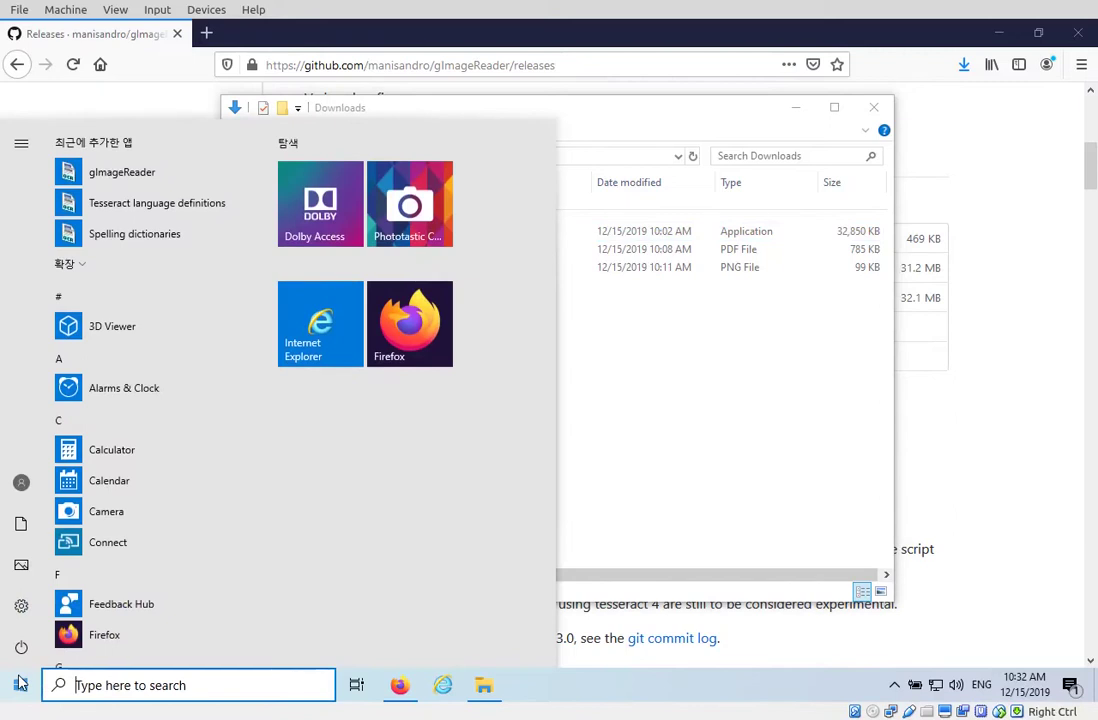
type("gim")
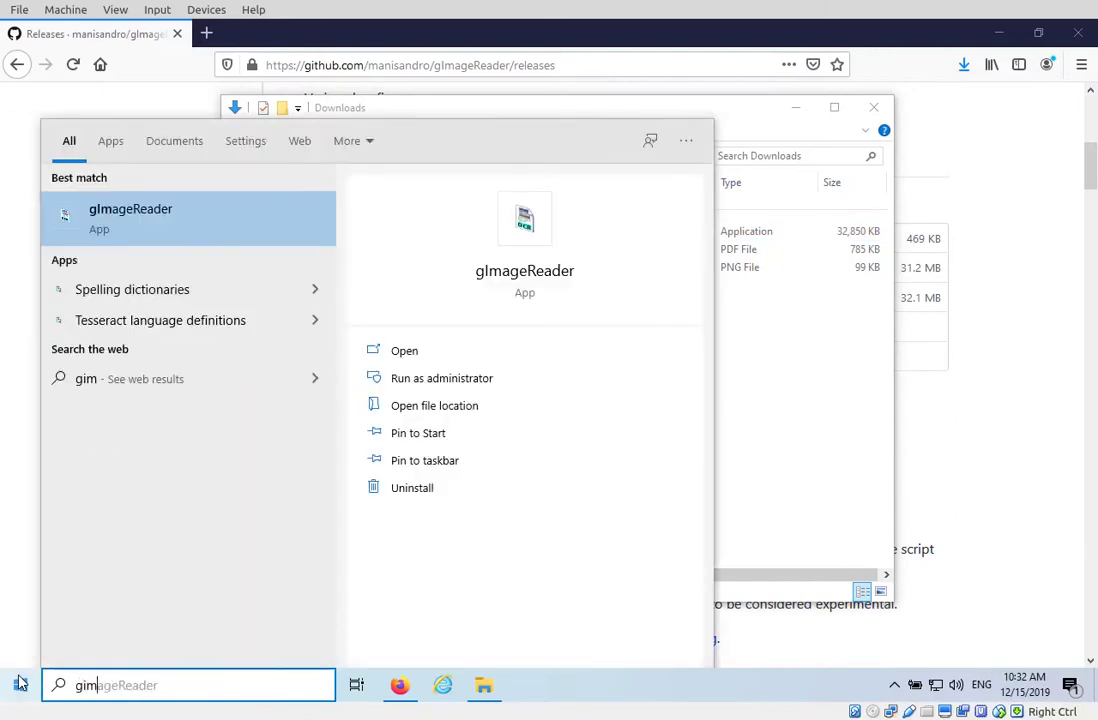
left_click(133, 216)
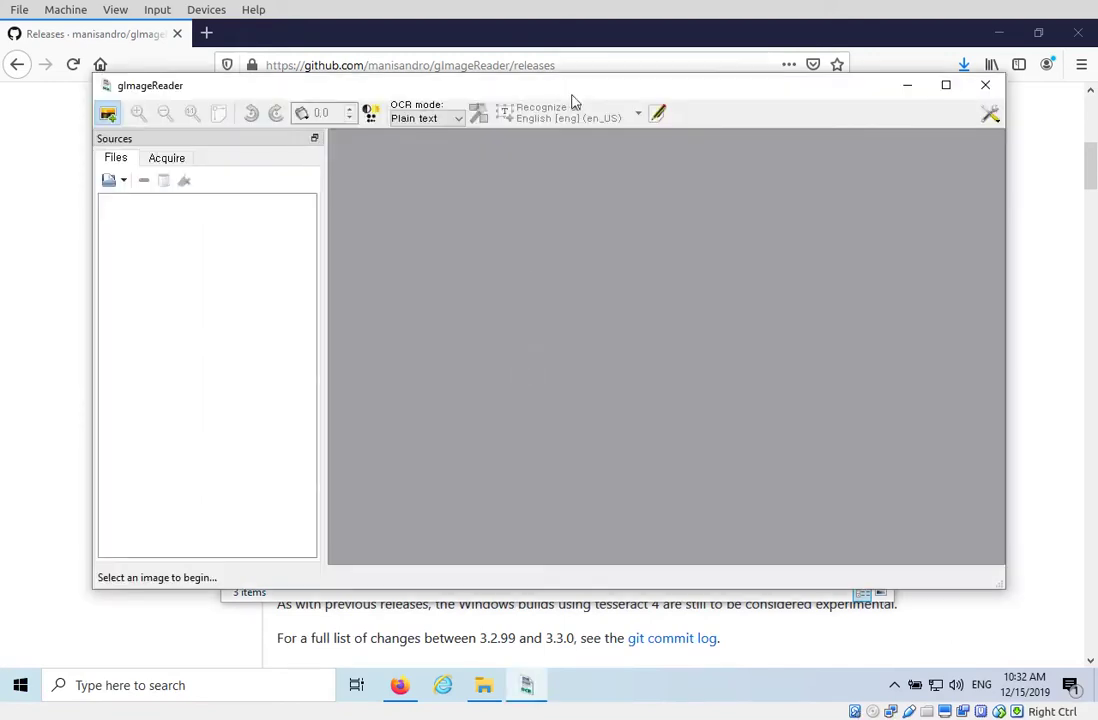
Minimise Firefox and reposition the gImageReader window over the desktop.
left_click_drag(575, 95, 517, 127)
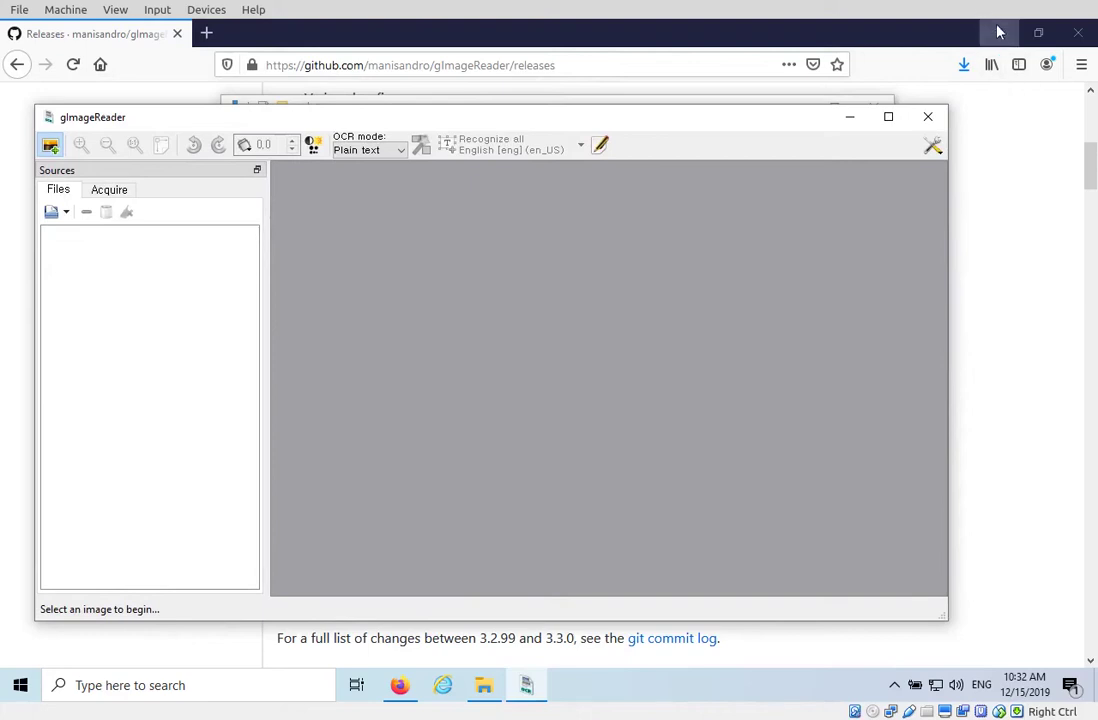
left_click(997, 34)
left_click_drag(585, 121, 640, 83)
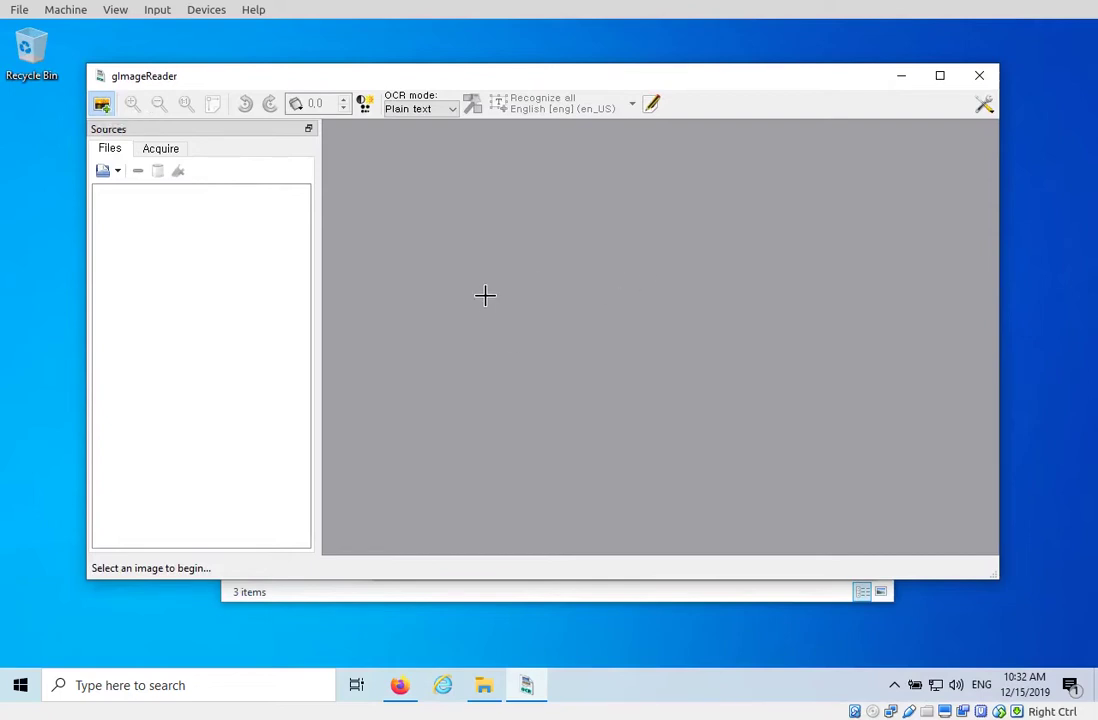
Review the add-source options and the Acquire tab, then return to the Files tab.
left_click(117, 173)
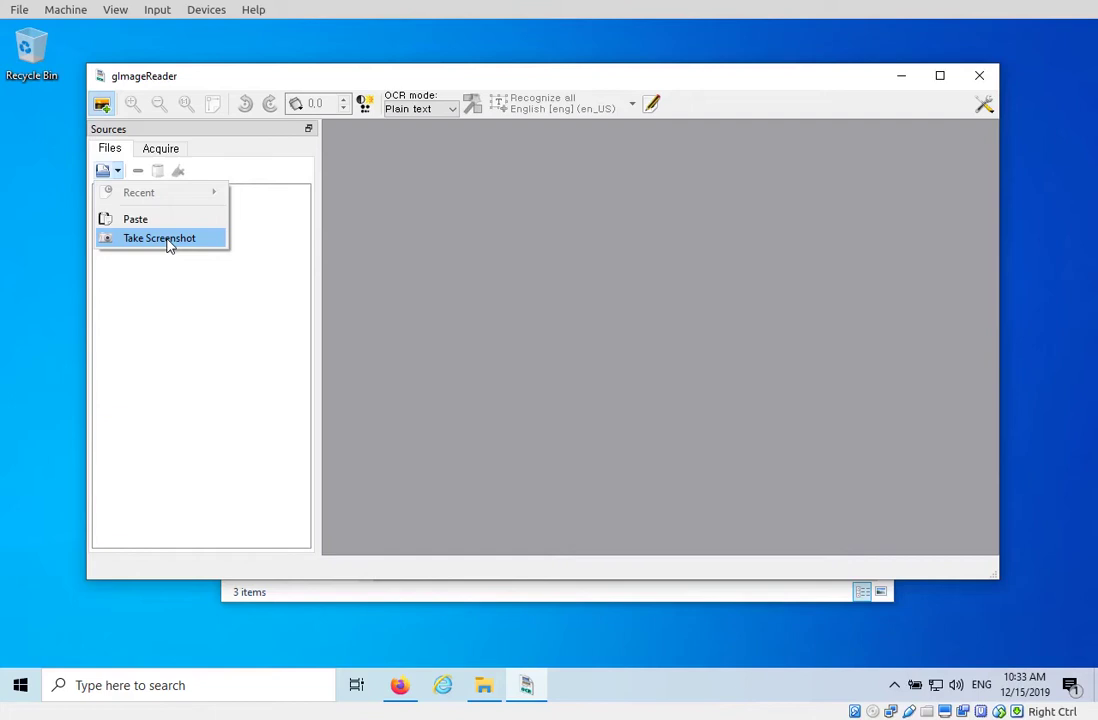
left_click(165, 265)
left_click(160, 150)
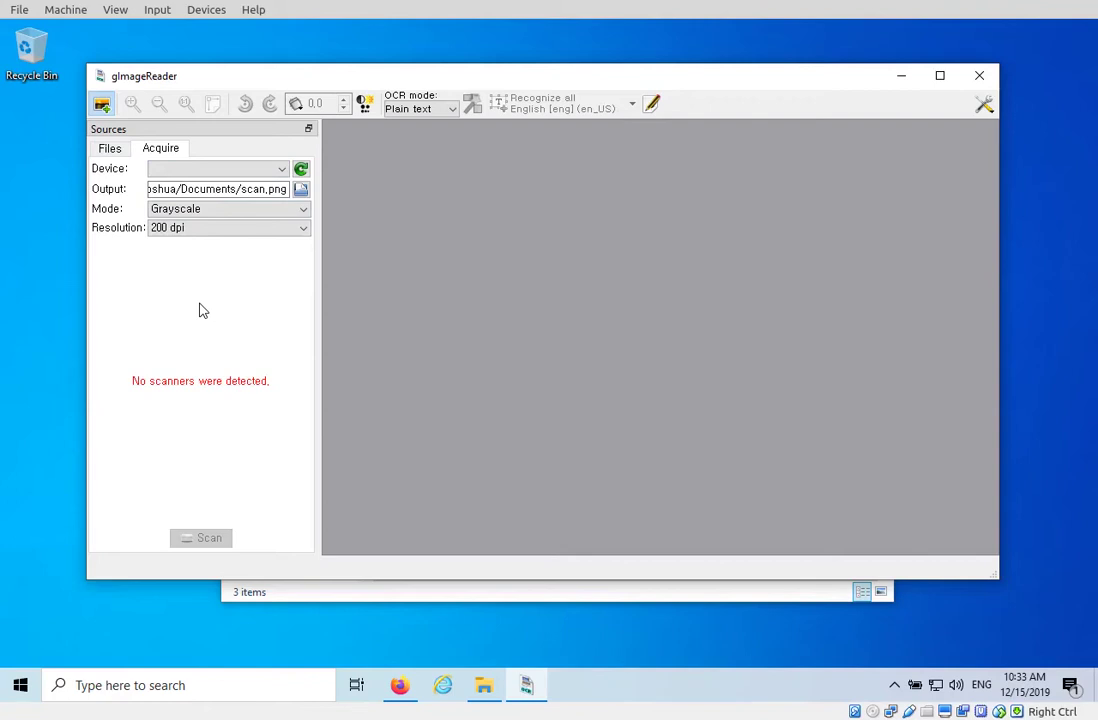
left_click(108, 150)
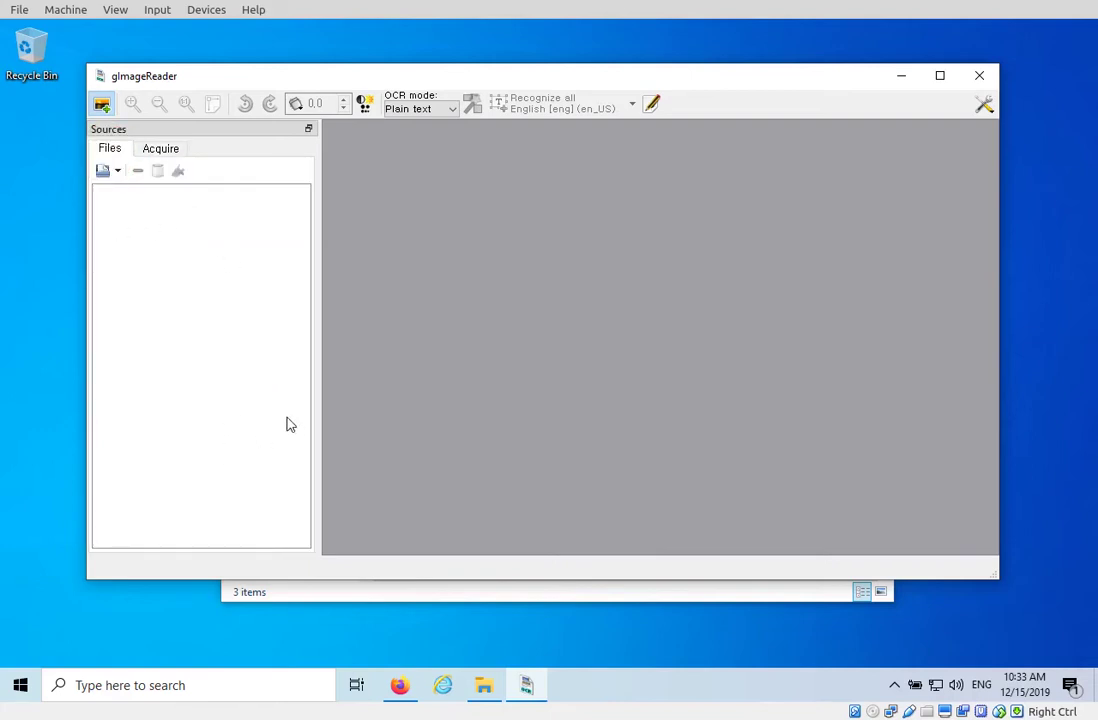
Open Test-kor.pdf from the Downloads folder in Edge.
left_click(557, 598)
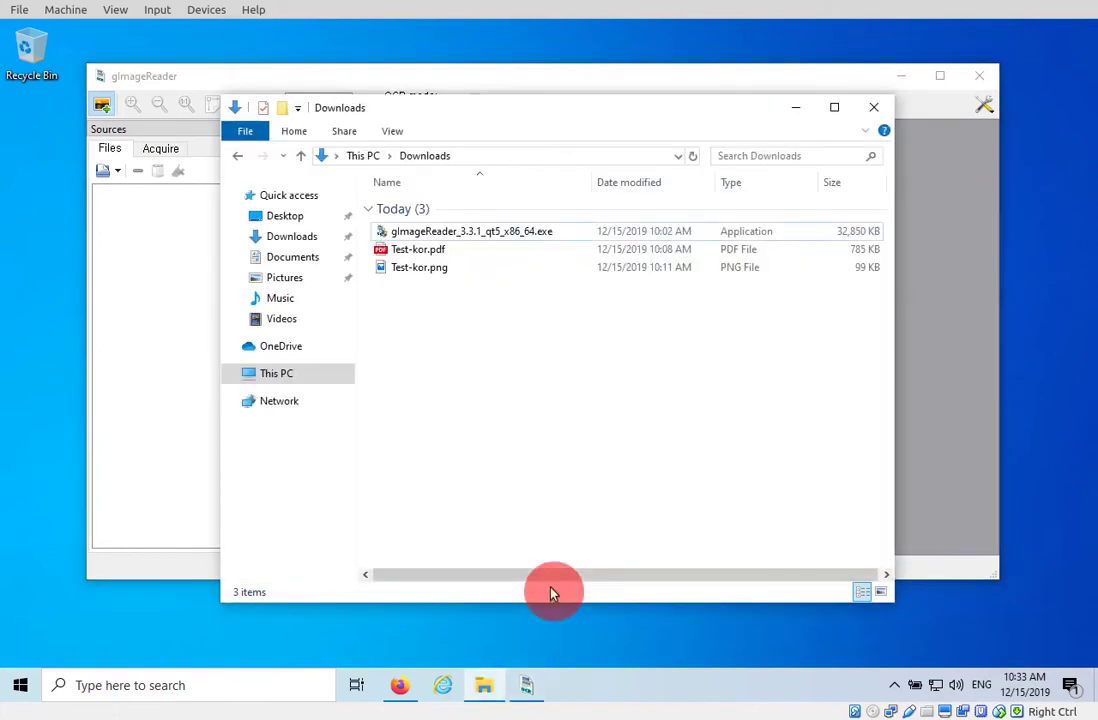
left_click(424, 253)
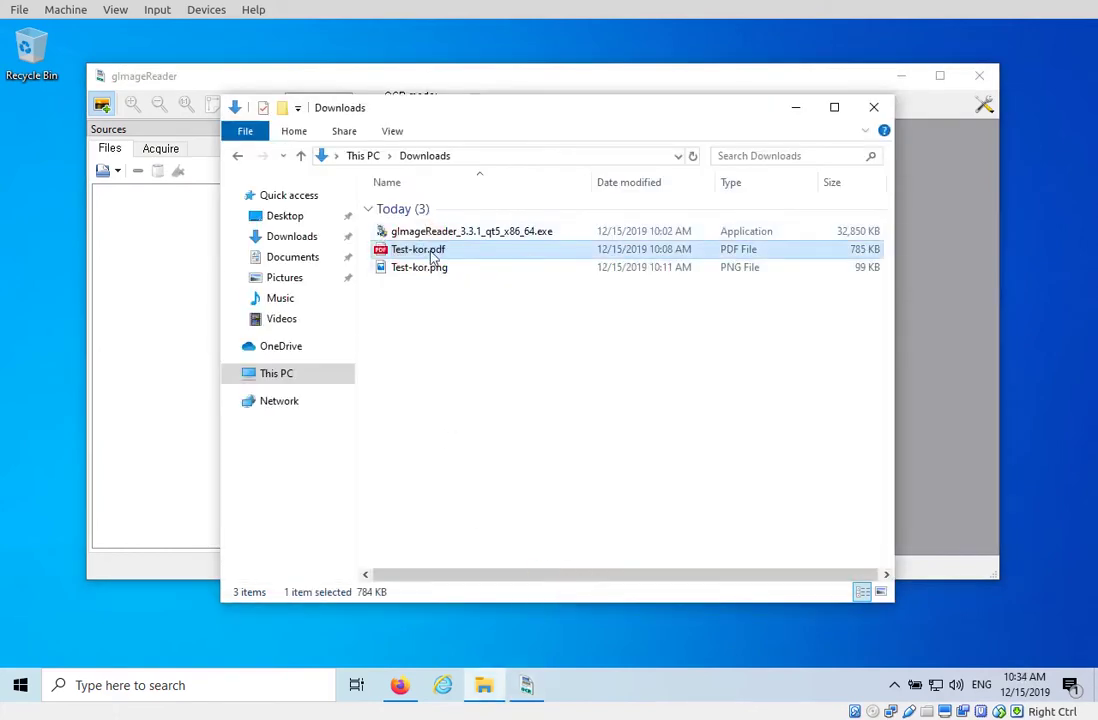
double_click(424, 251)
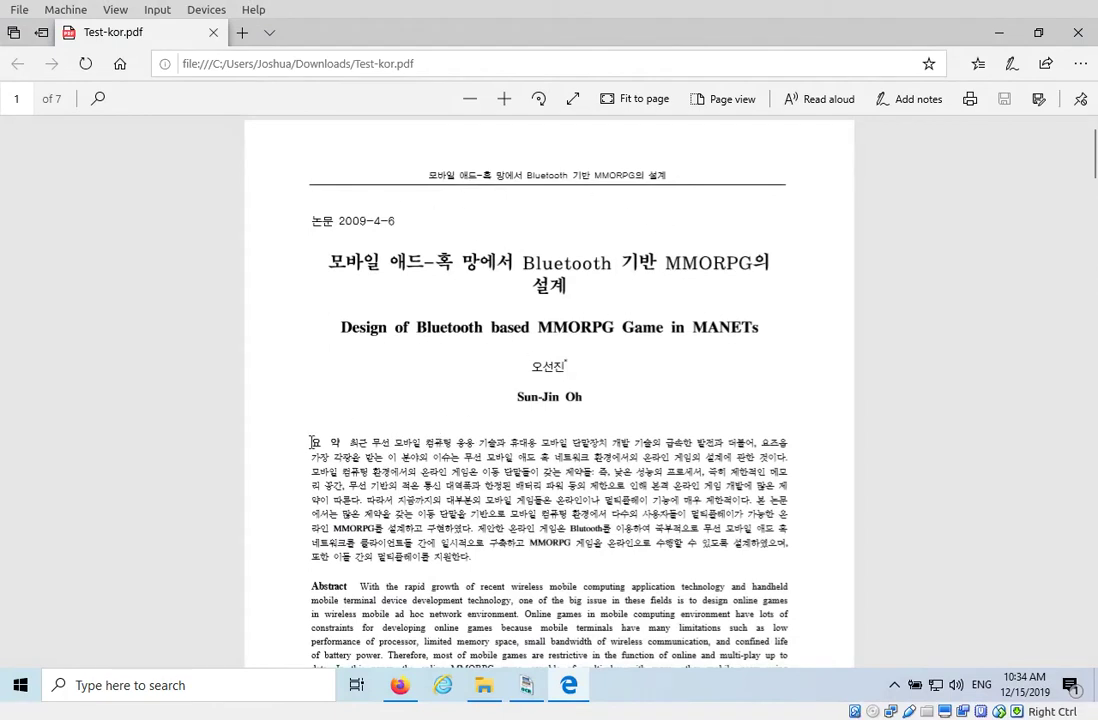
Select lines of the Korean abstract and the opening of the English abstract.
left_click_drag(311, 442, 663, 442)
left_click(398, 450)
left_click_drag(398, 450, 449, 478)
left_click(421, 421)
scroll(412, 377, "down", 3)
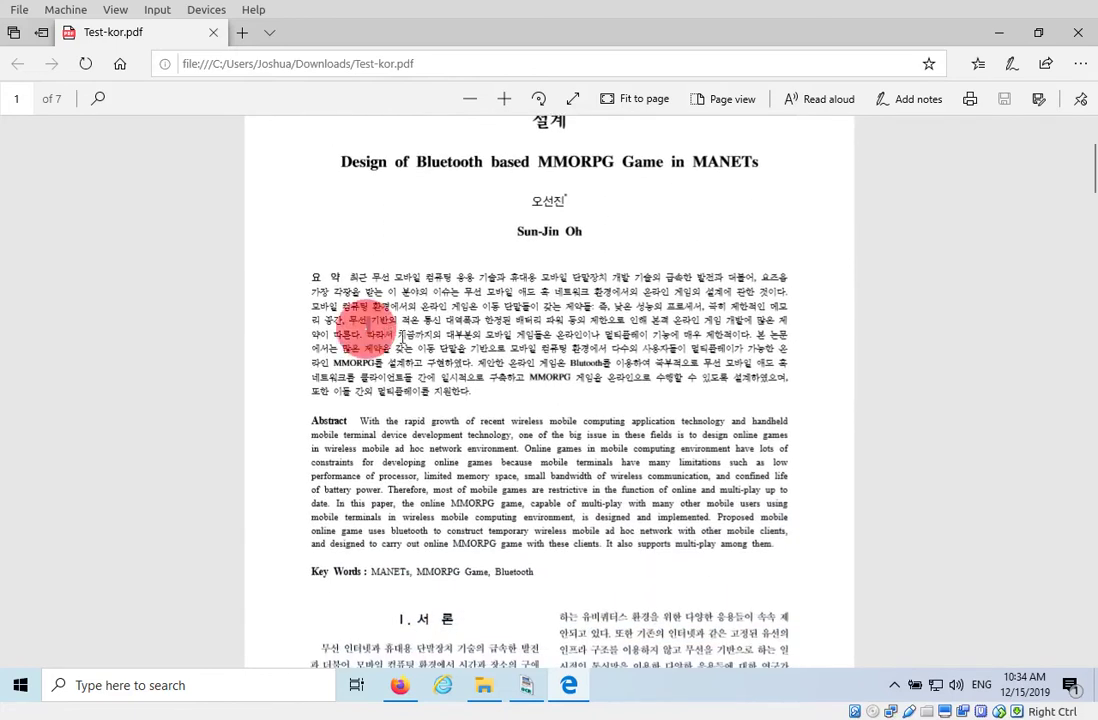
left_click_drag(347, 320, 425, 339)
left_click_drag(350, 421, 460, 484)
left_click(460, 484)
Scroll through page 1 of Test-kor.pdf, selecting the Korean abstract's first line.
scroll(420, 282, "down", 6)
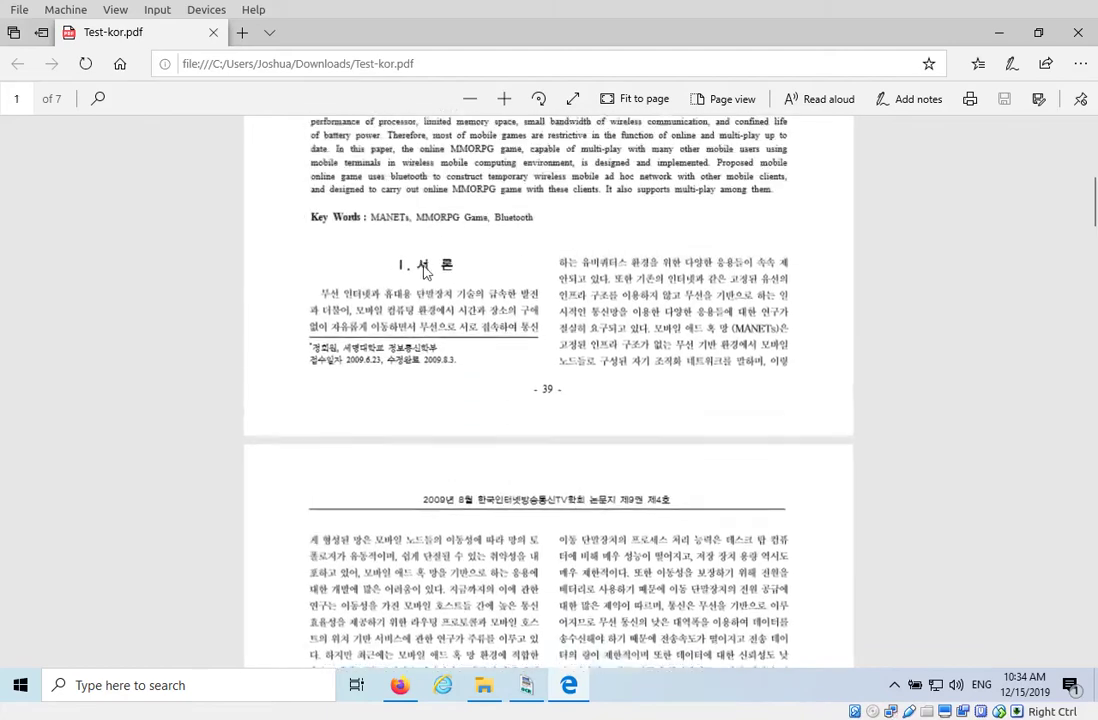
scroll(594, 275, "up", 5)
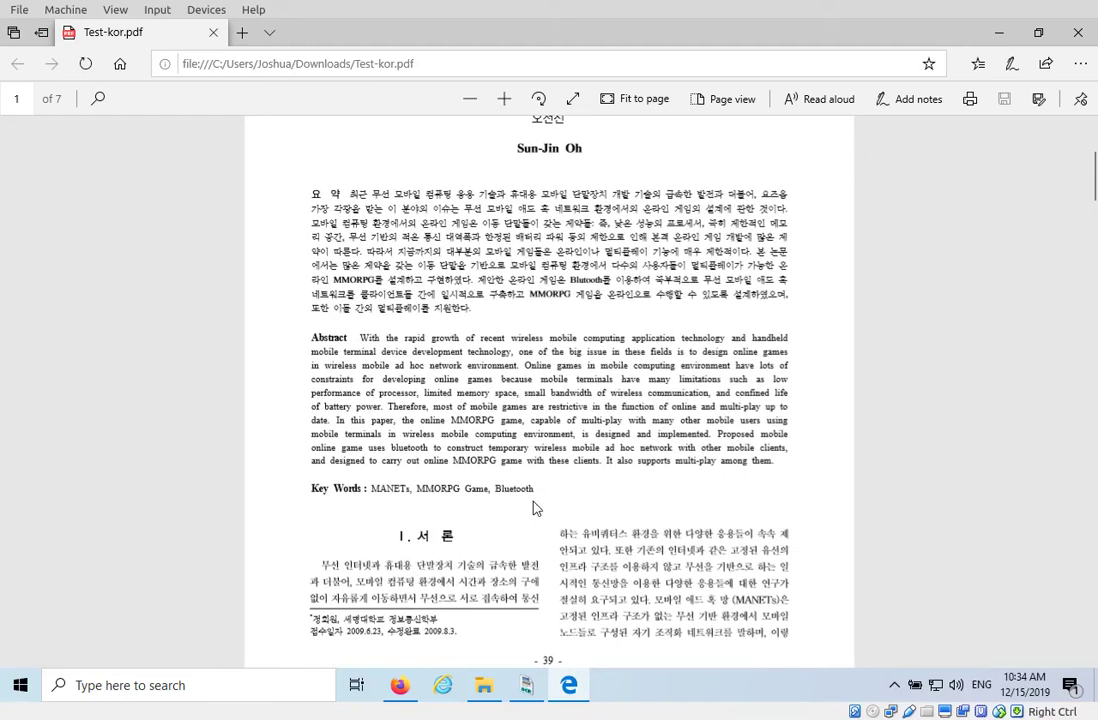
scroll(535, 402, "down", 2)
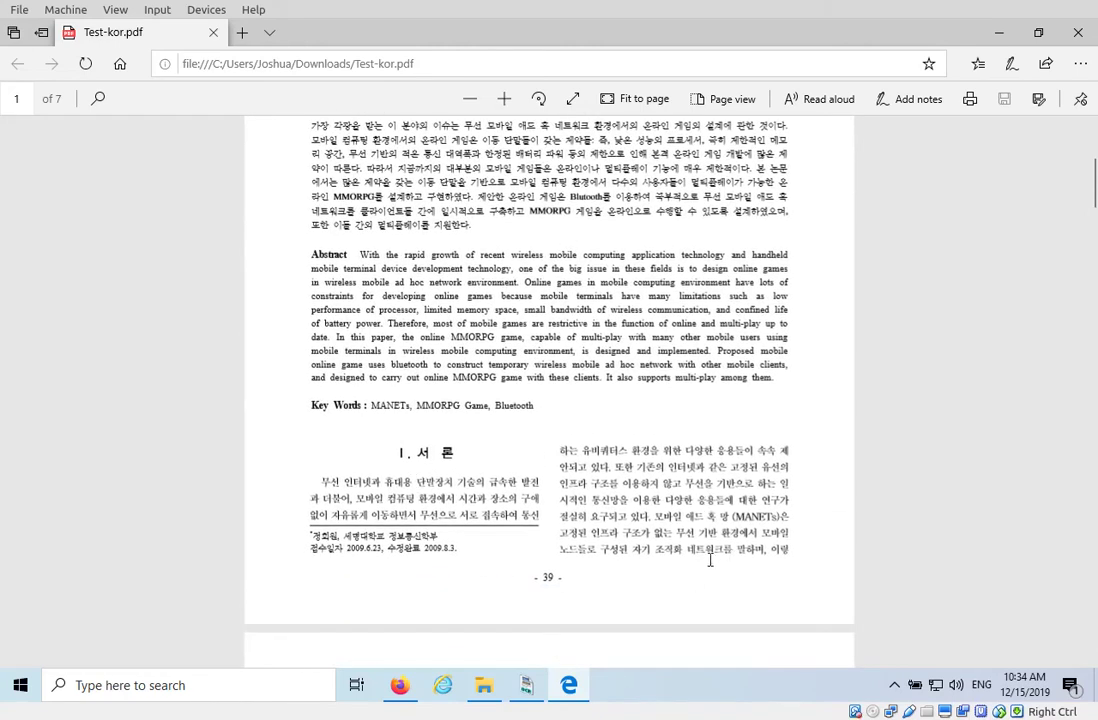
scroll(710, 560, "up", 4)
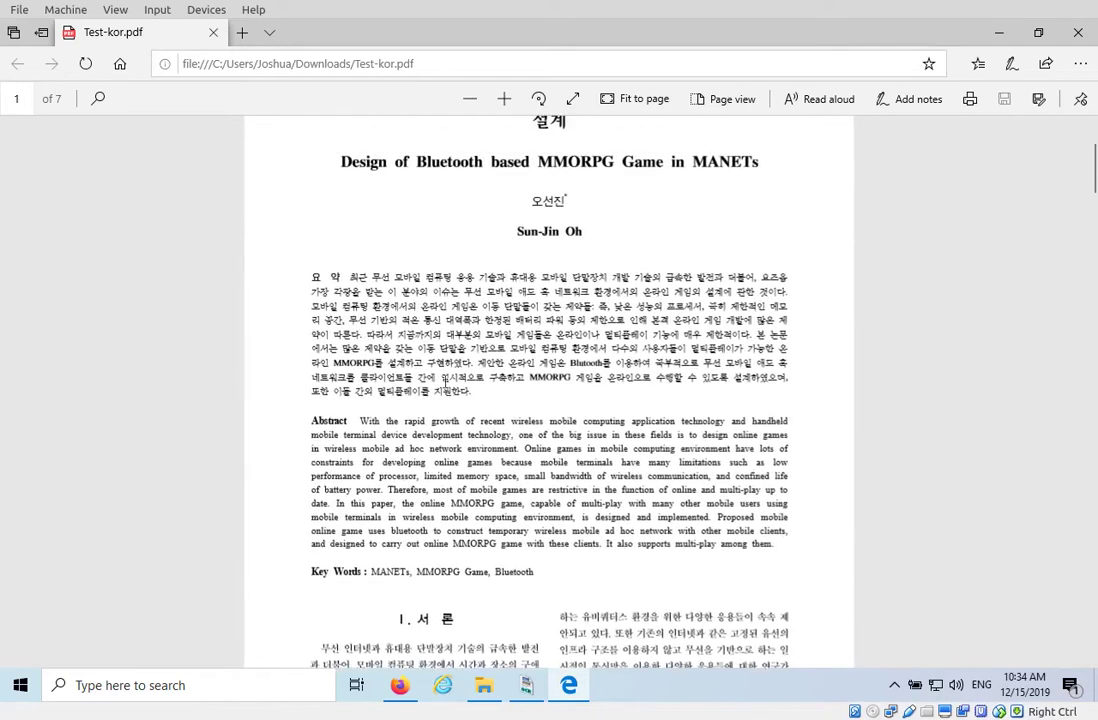
left_click_drag(311, 274, 727, 278)
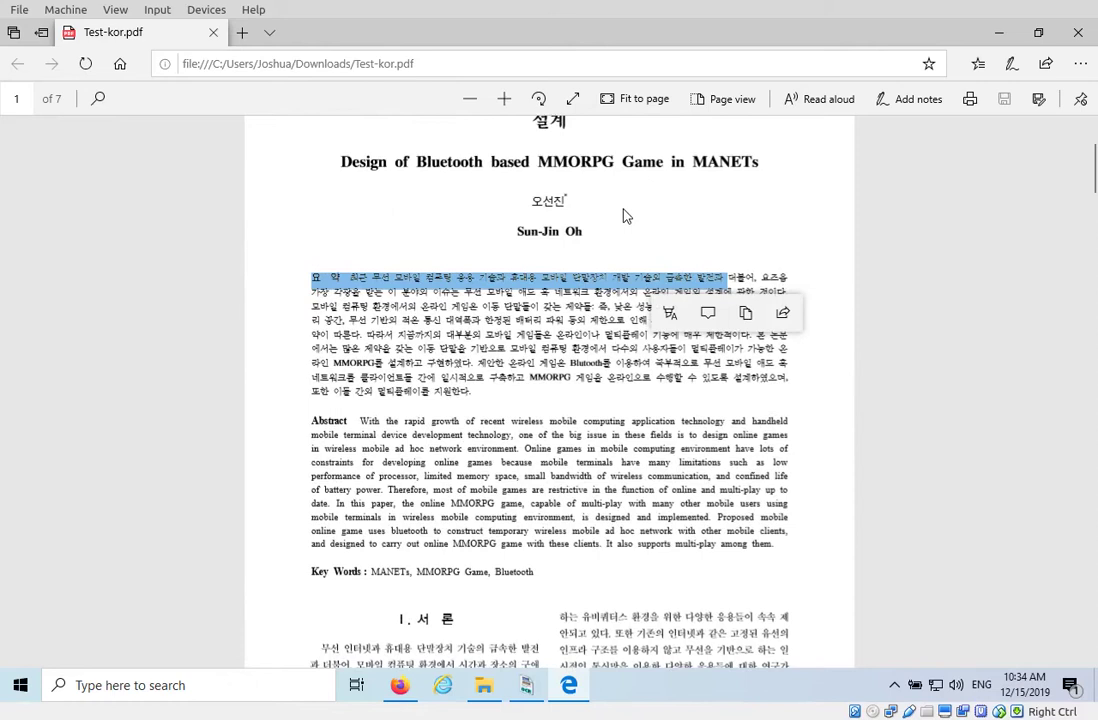
scroll(623, 216, "up", 2)
scroll(623, 216, "up", 2)
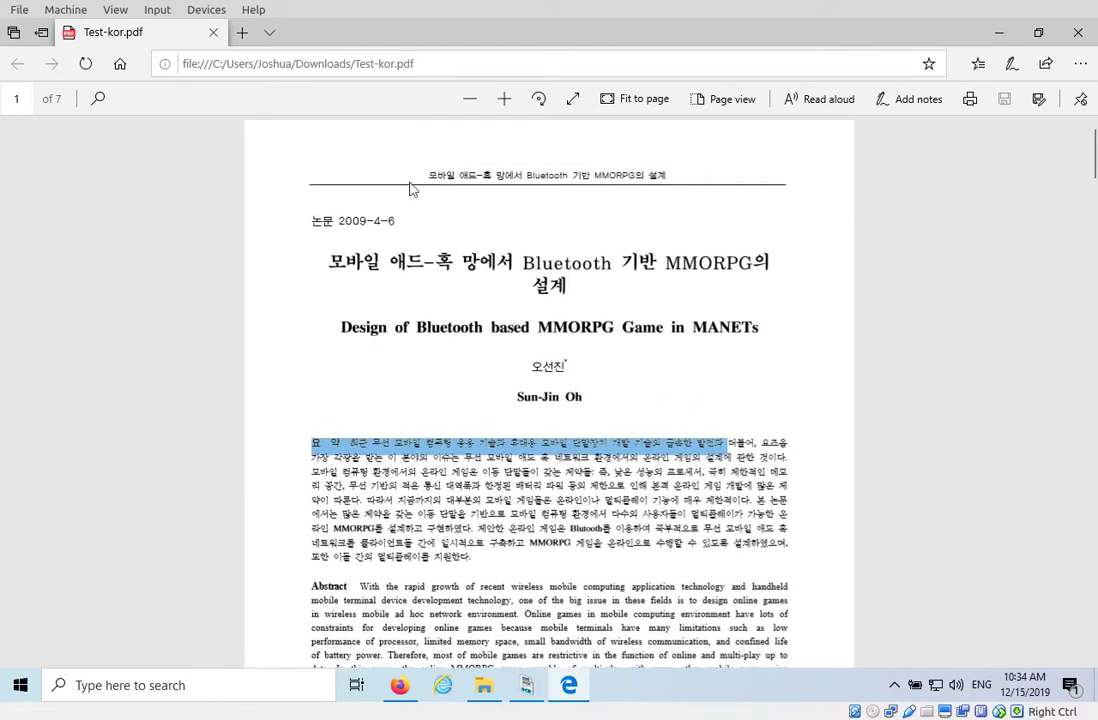
scroll(395, 521, "down", 10)
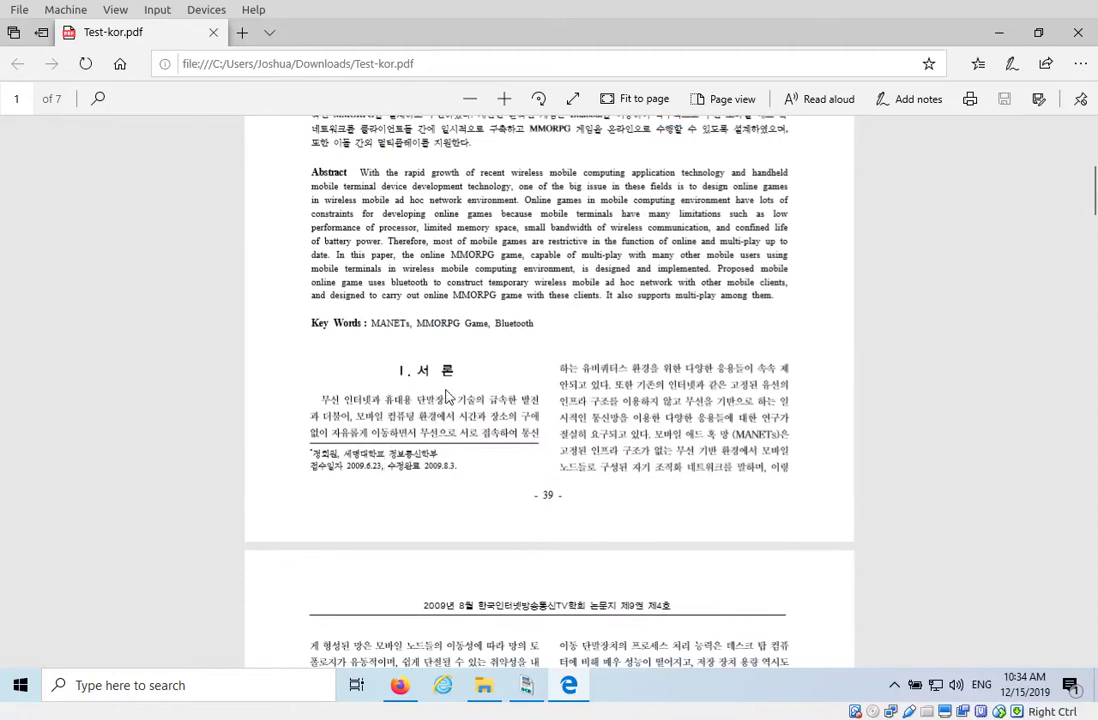
scroll(455, 397, "up", 2)
scroll(447, 397, "up", 3)
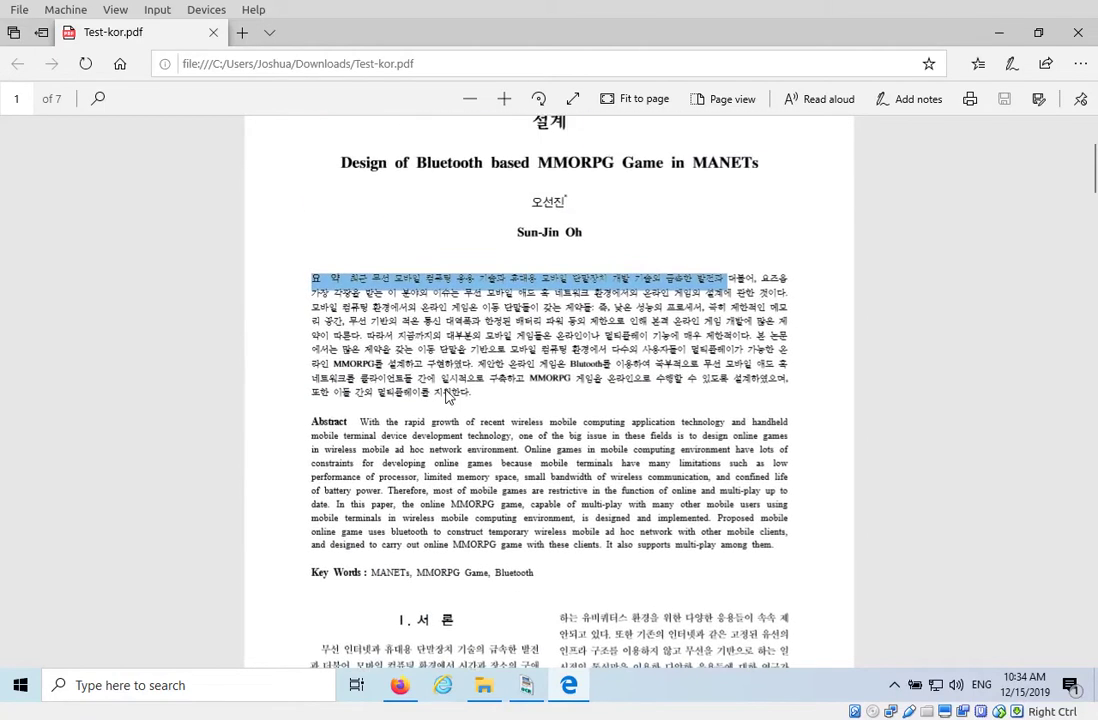
scroll(447, 397, "up", 2)
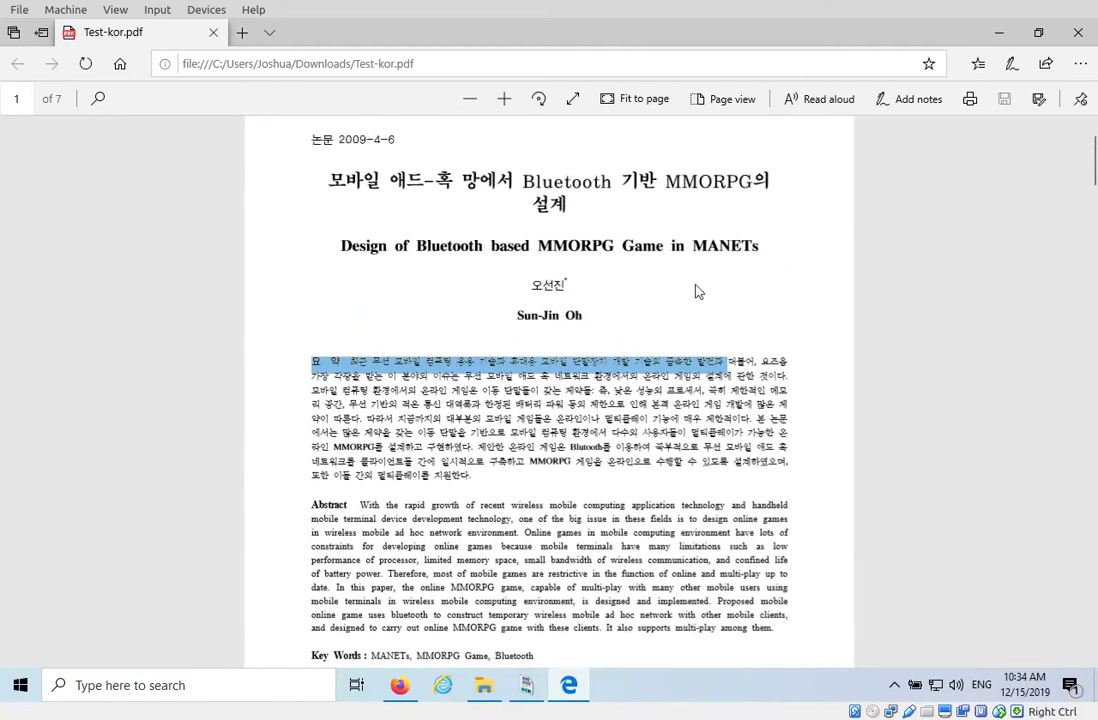
Close Edge, open Test-kor.png in Photos, and enlarge the Photos window to full height.
left_click(1078, 32)
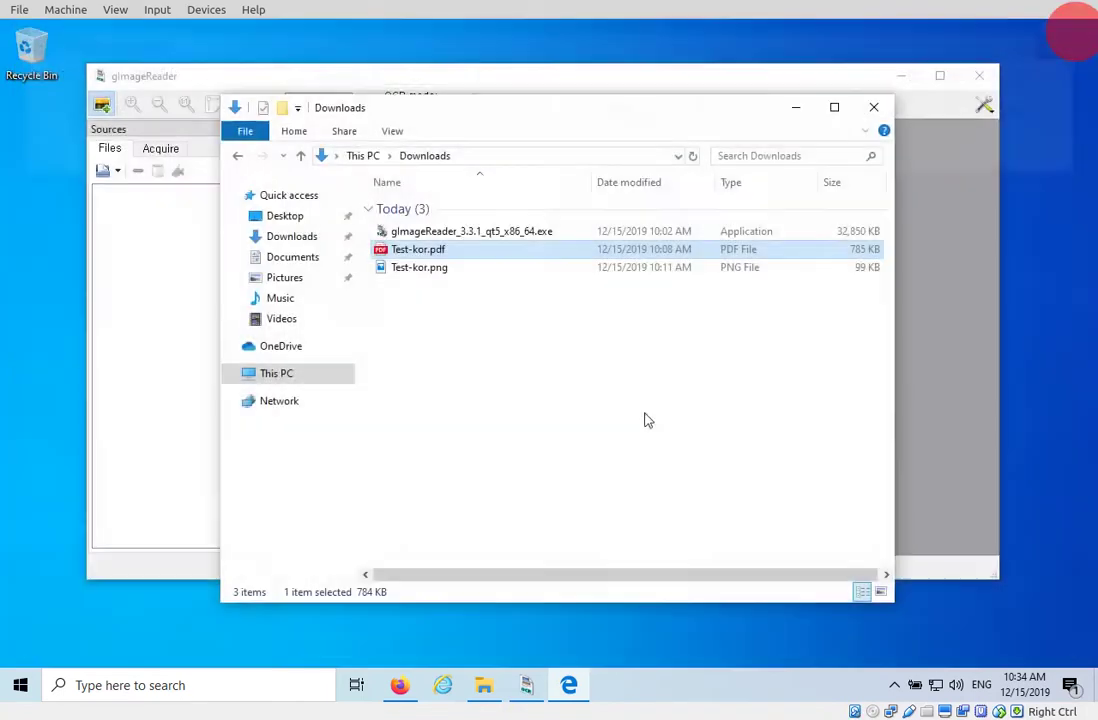
left_click(415, 328)
double_click(420, 267)
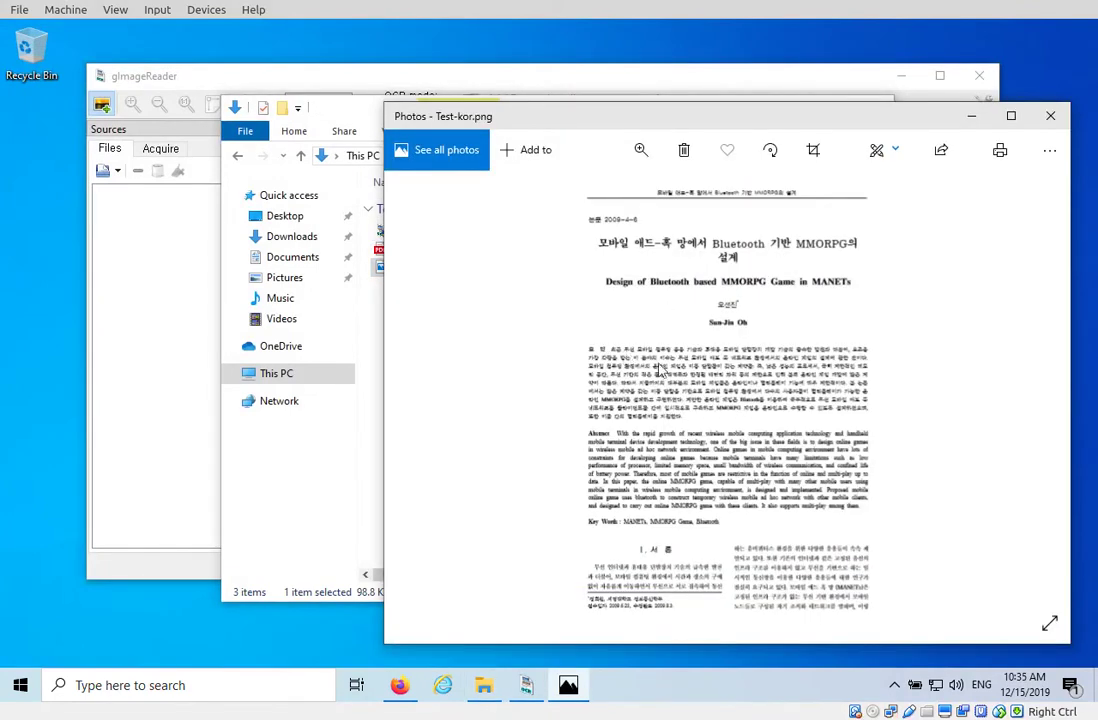
left_click_drag(815, 114, 768, 69)
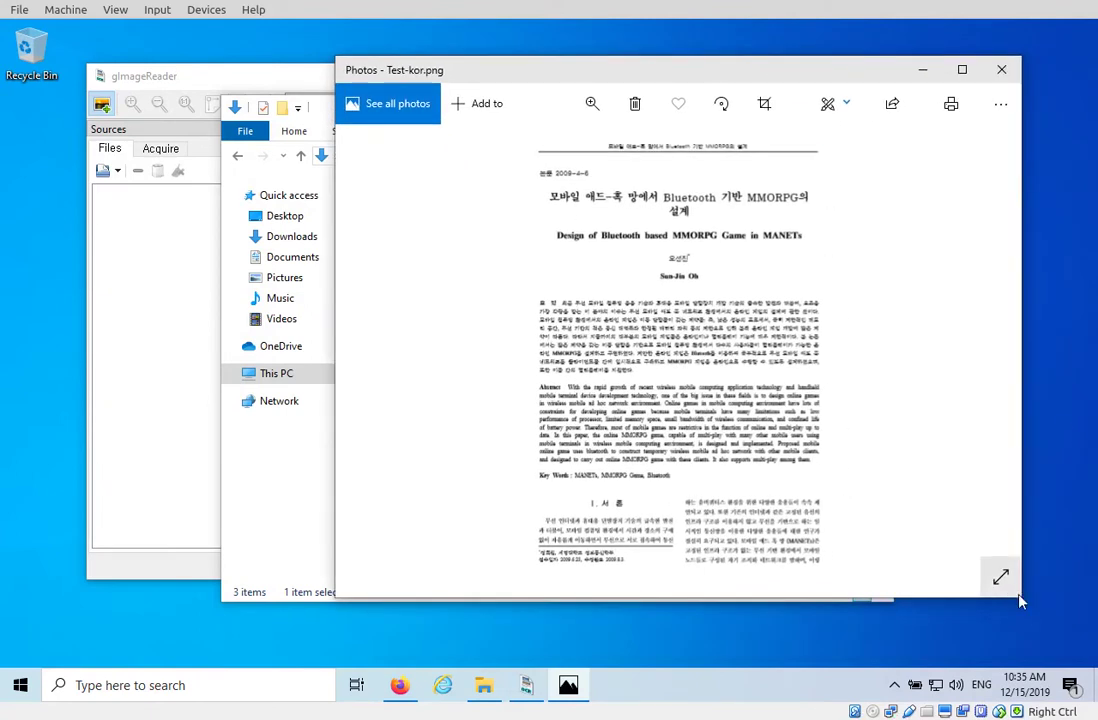
left_click_drag(1021, 602, 1074, 668)
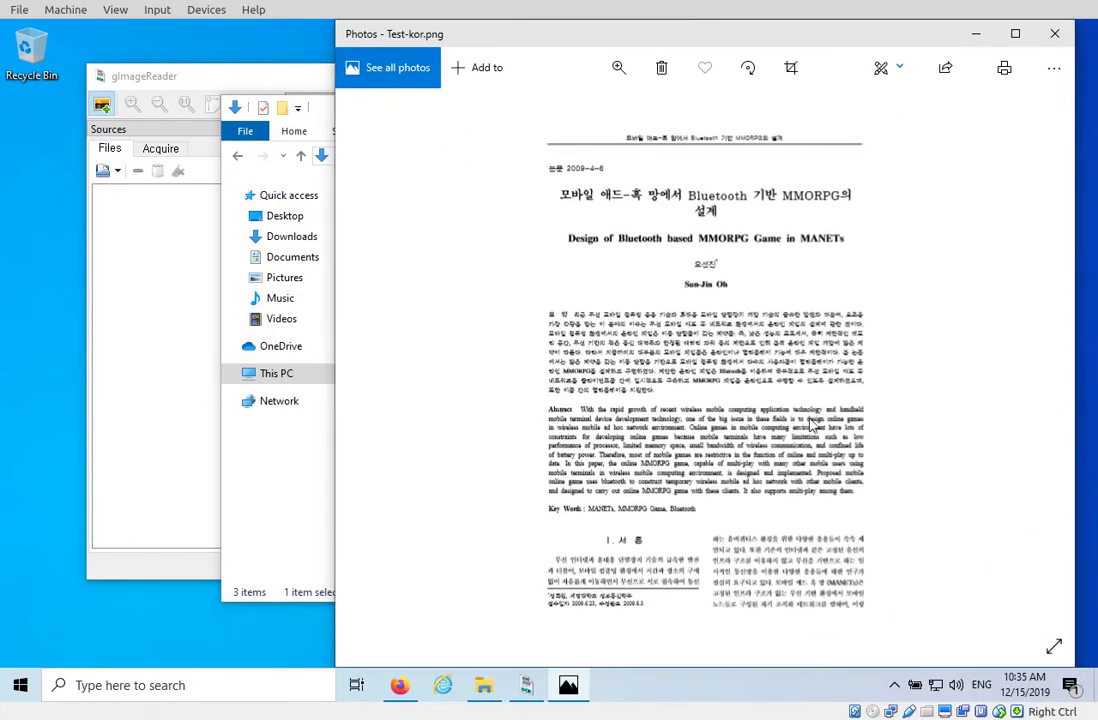
left_click(588, 346)
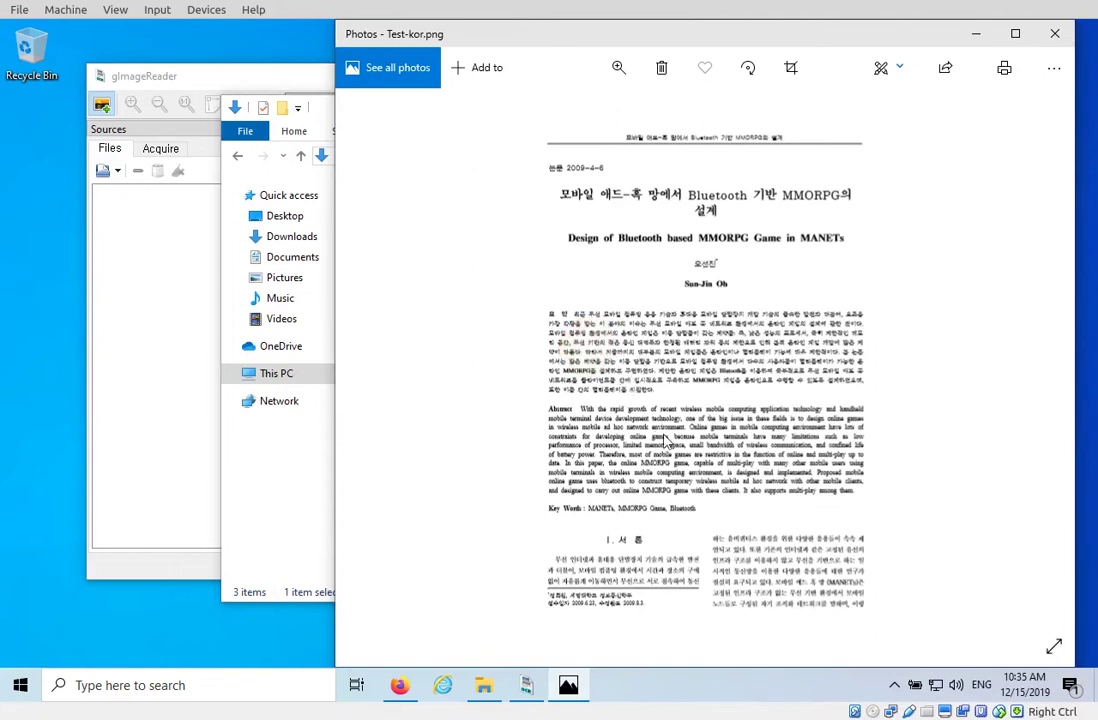
left_click(491, 276)
Close Photos and select Test-kor.png in the Downloads folder.
left_click(1056, 35)
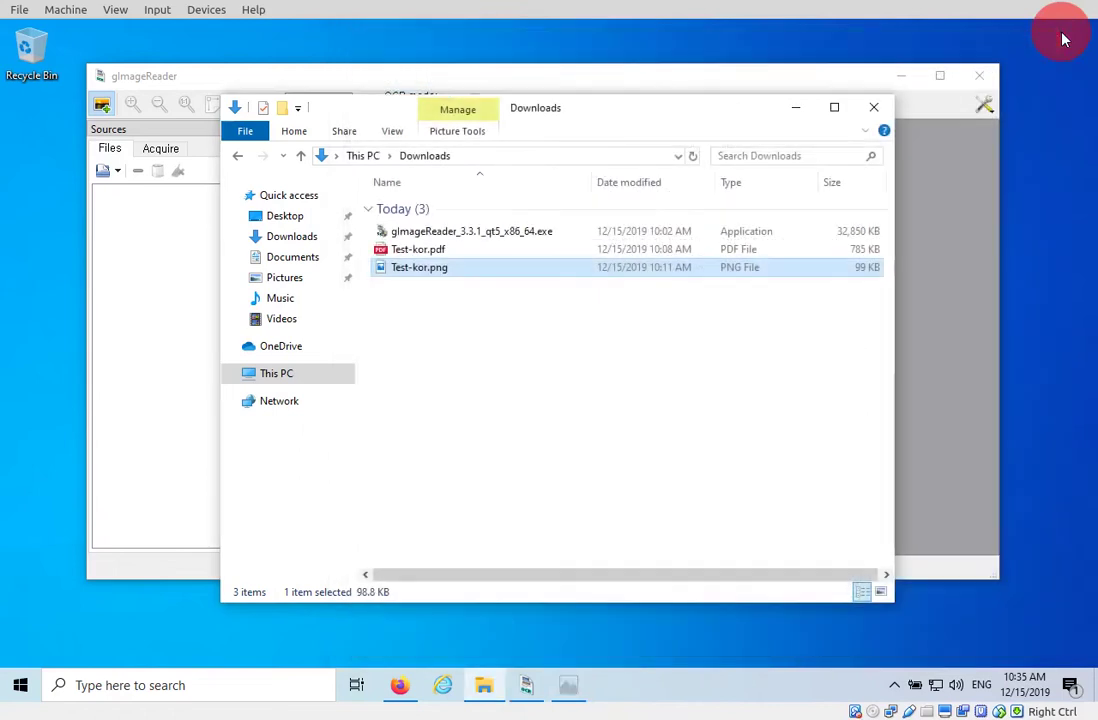
left_click(505, 367)
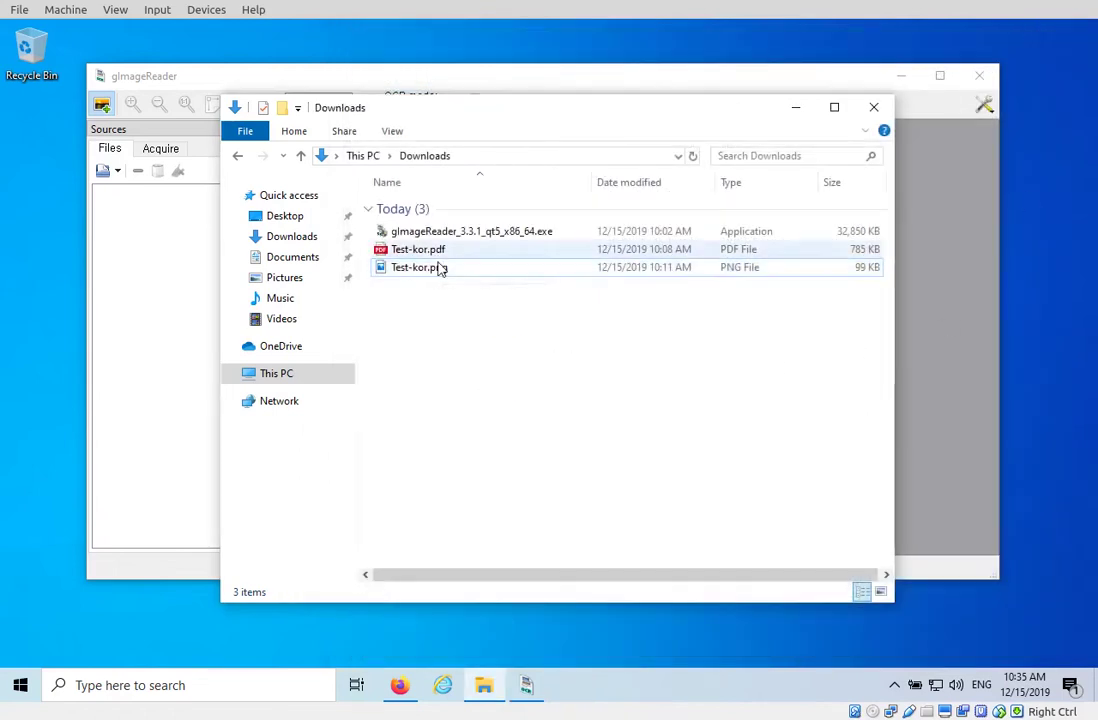
left_click(475, 280)
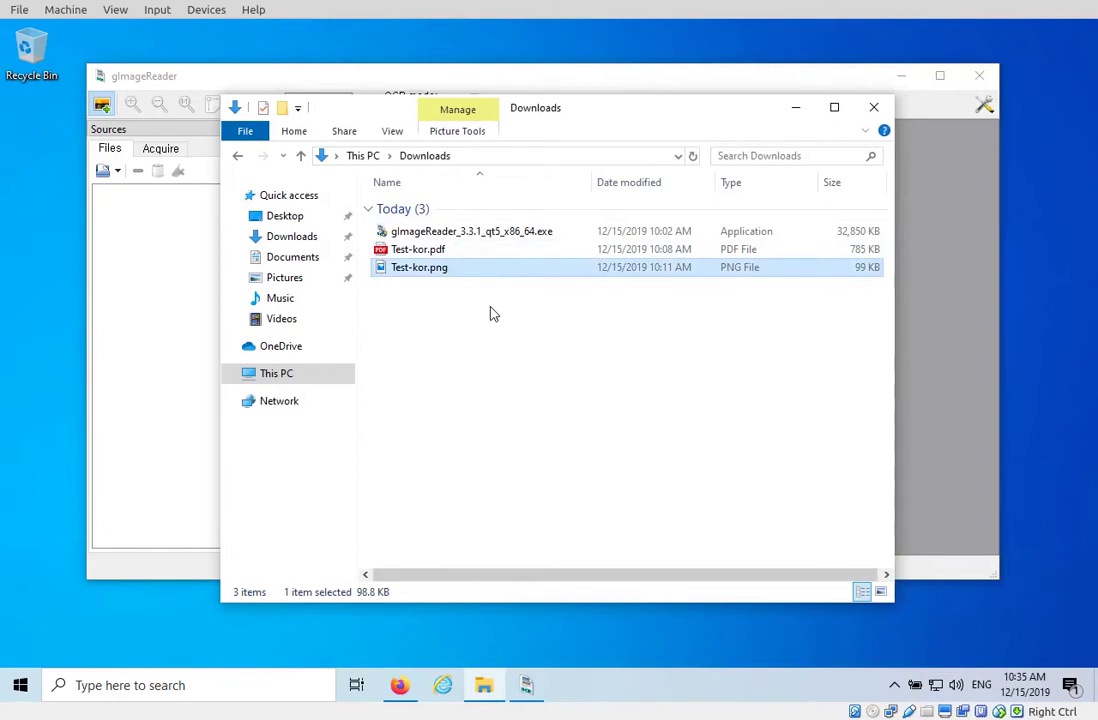
Nudge the gImageReader window up and left, then reopen Test-kor.png in Photos.
left_click(162, 229)
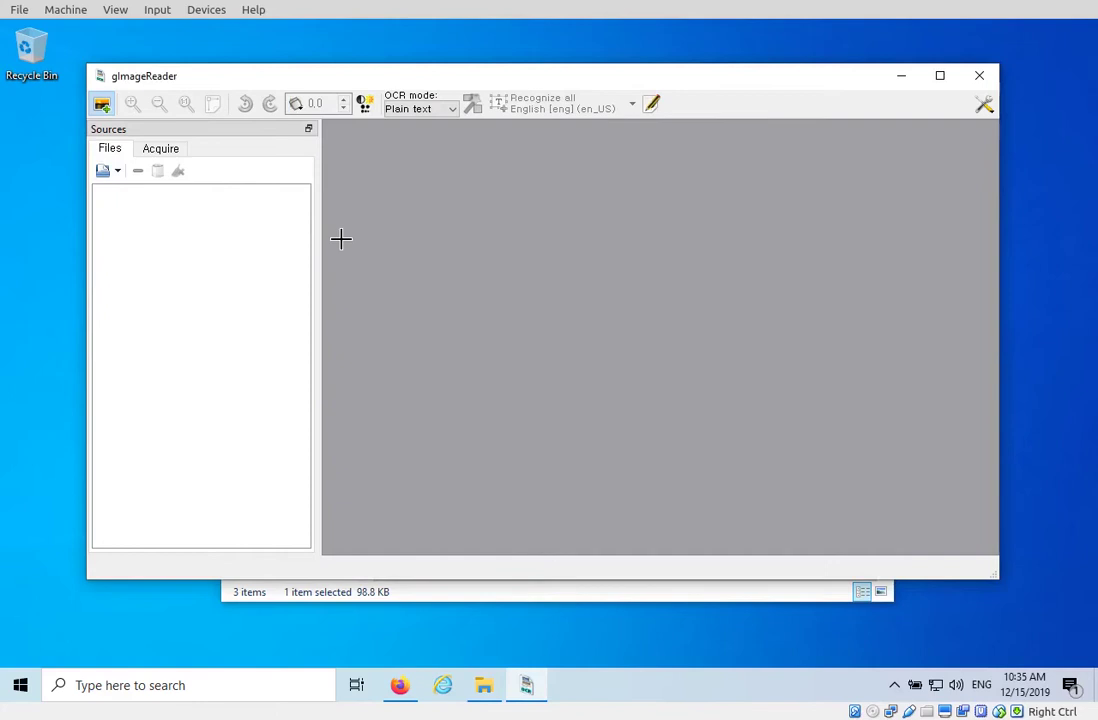
left_click_drag(493, 78, 467, 63)
left_click(544, 600)
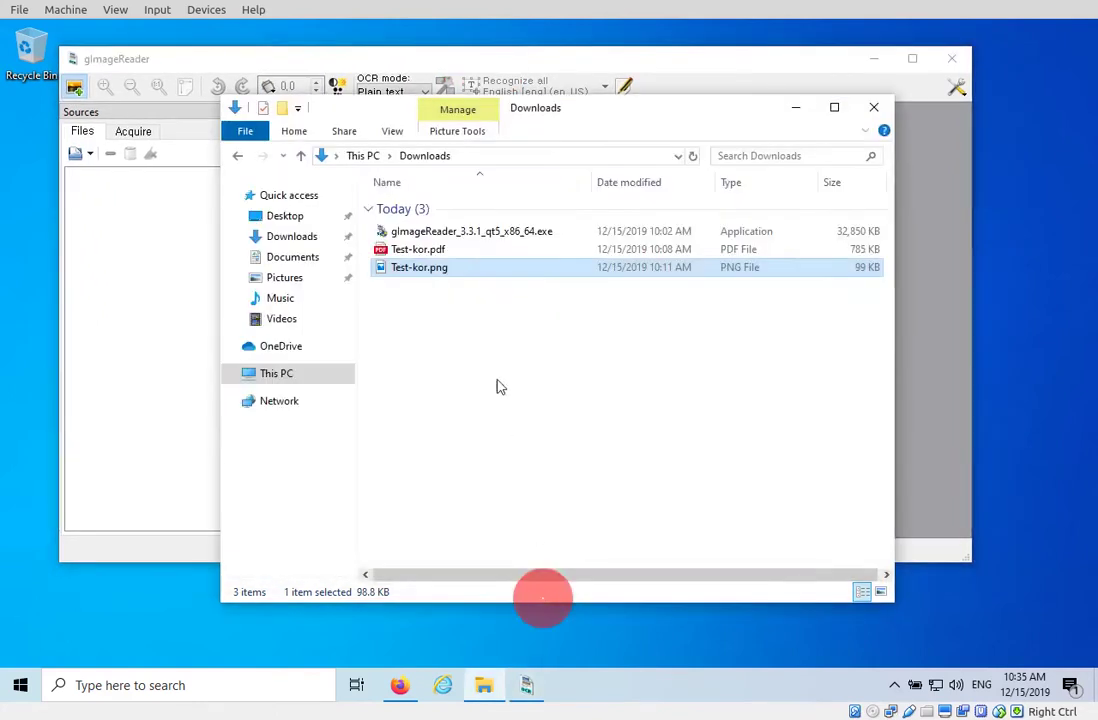
double_click(421, 272)
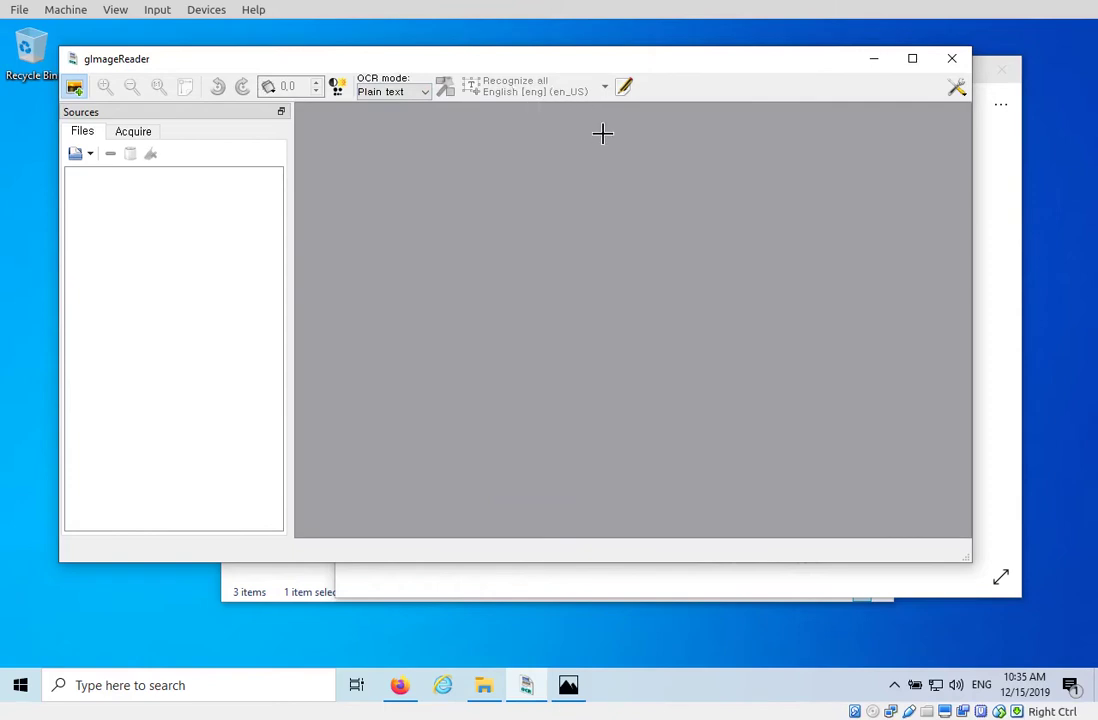
Open Manage Languages and tick 한국어 [kor] in the Tessdata Manager list.
left_click(958, 88)
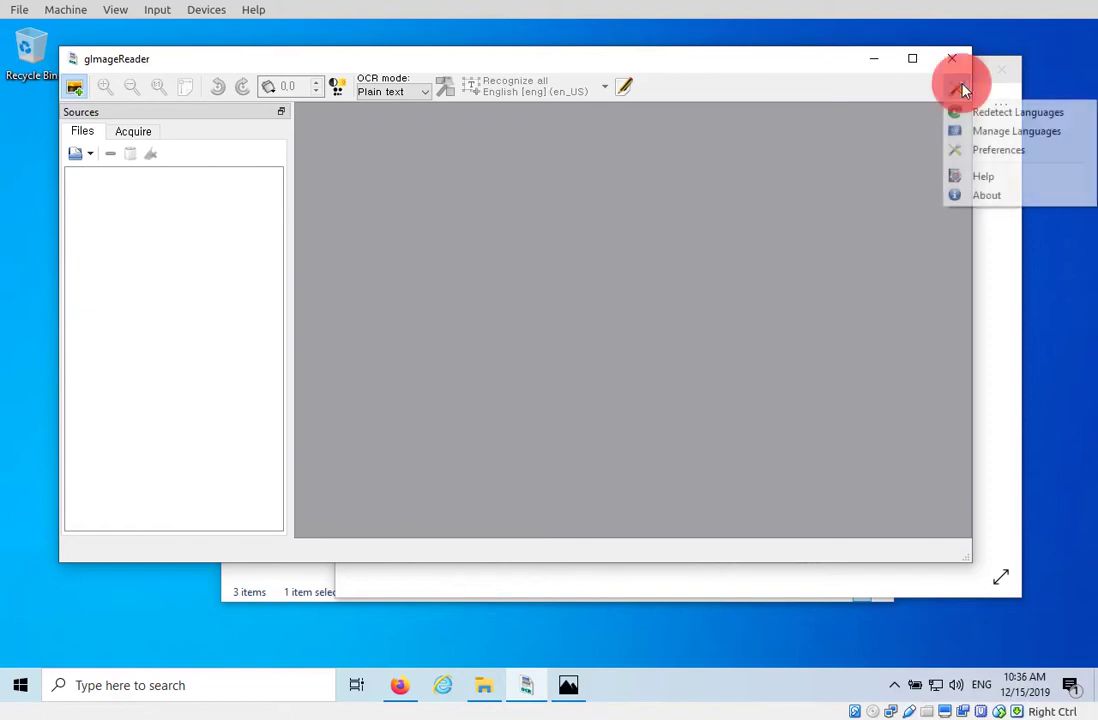
left_click(1012, 137)
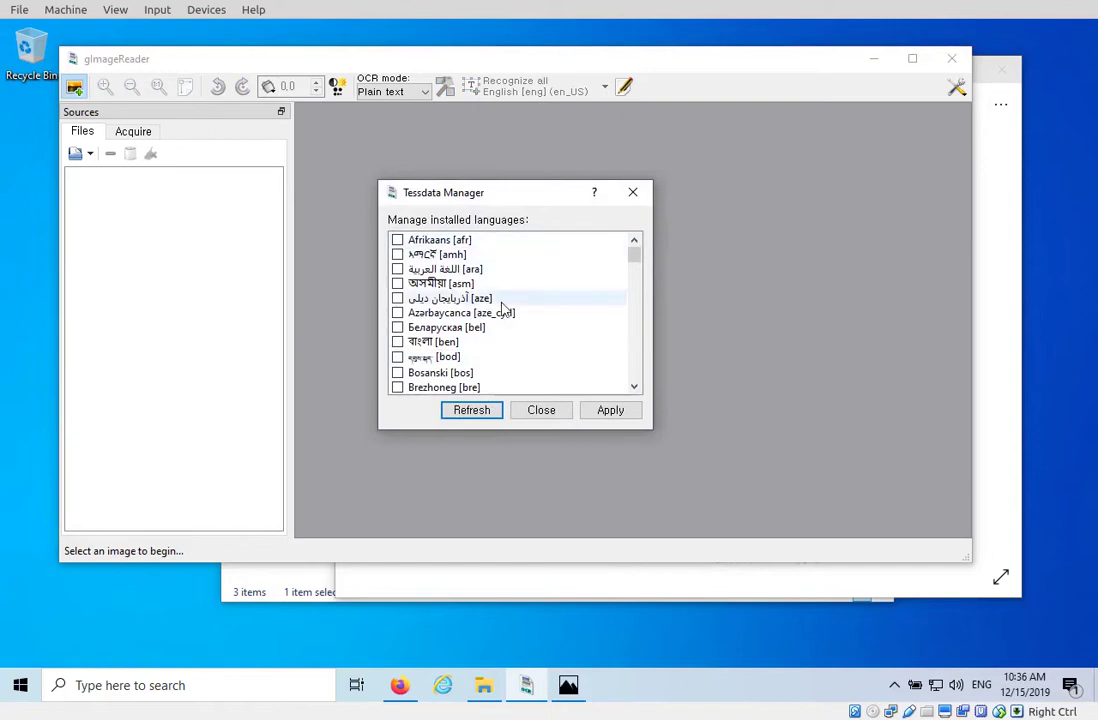
scroll(503, 308, "down", 3)
scroll(503, 308, "down", 3)
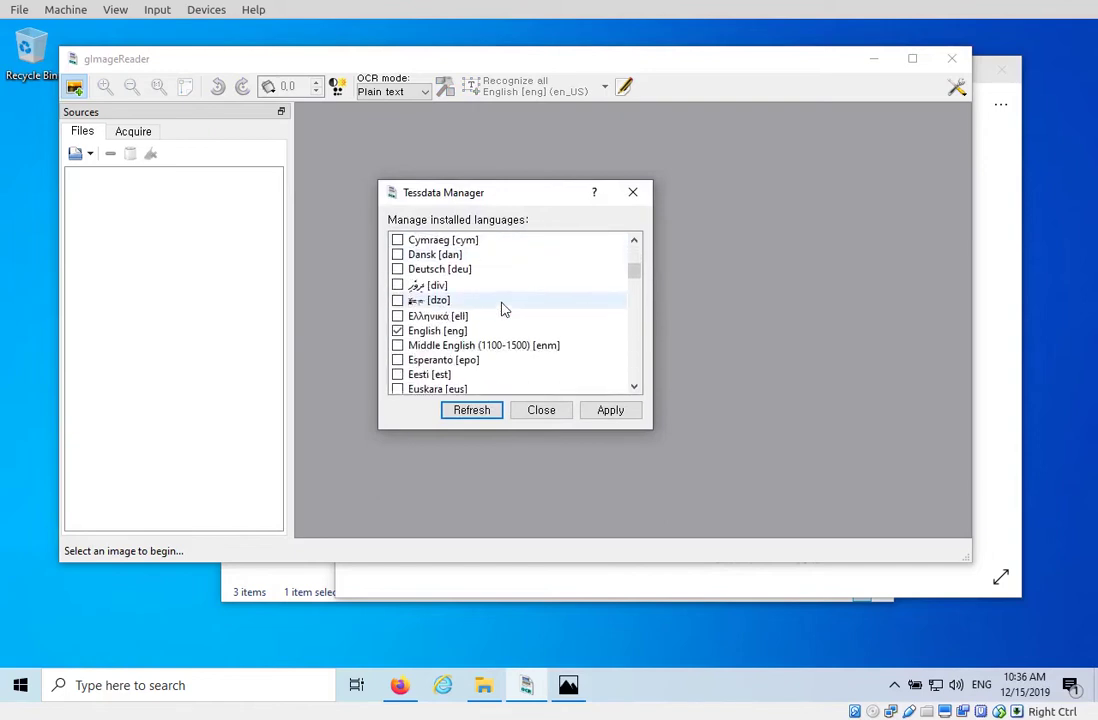
scroll(503, 308, "down", 3)
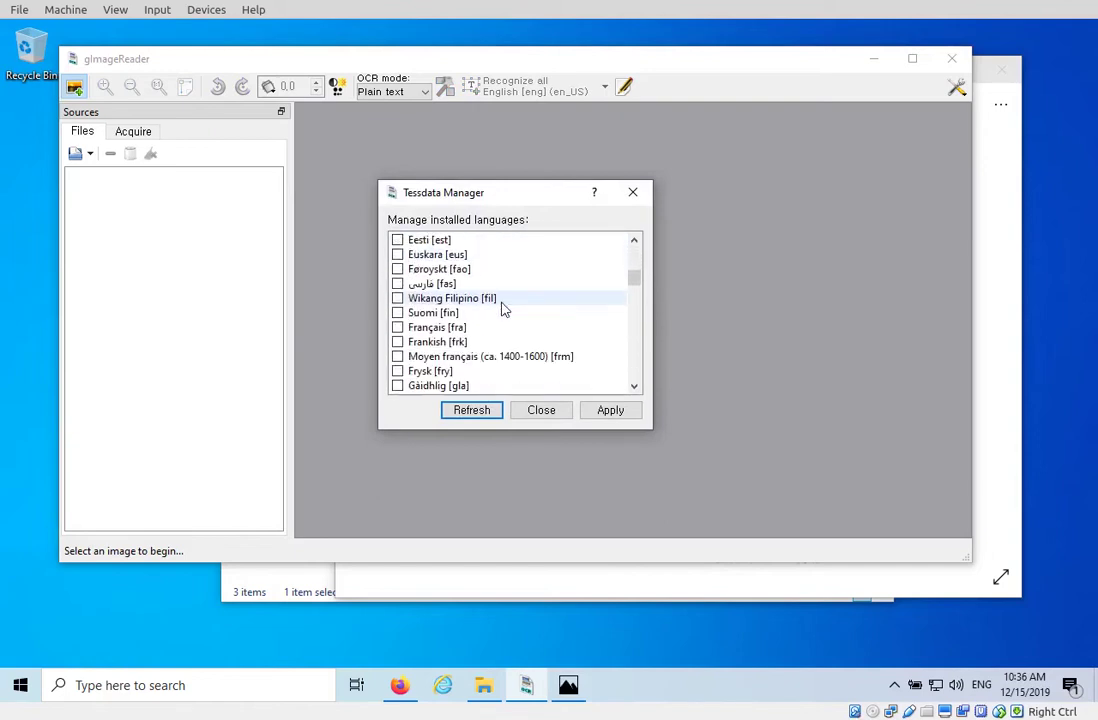
scroll(503, 308, "down", 1)
scroll(503, 308, "down", 2)
scroll(463, 278, "down", 2)
scroll(463, 278, "down", 5)
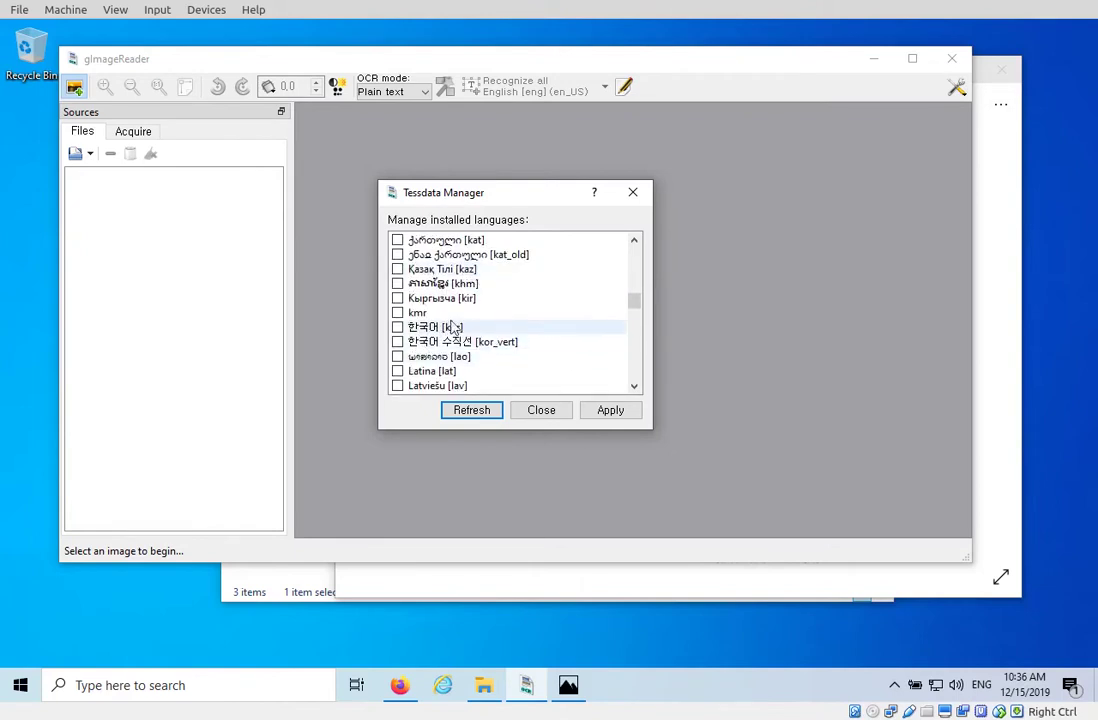
left_click(398, 328)
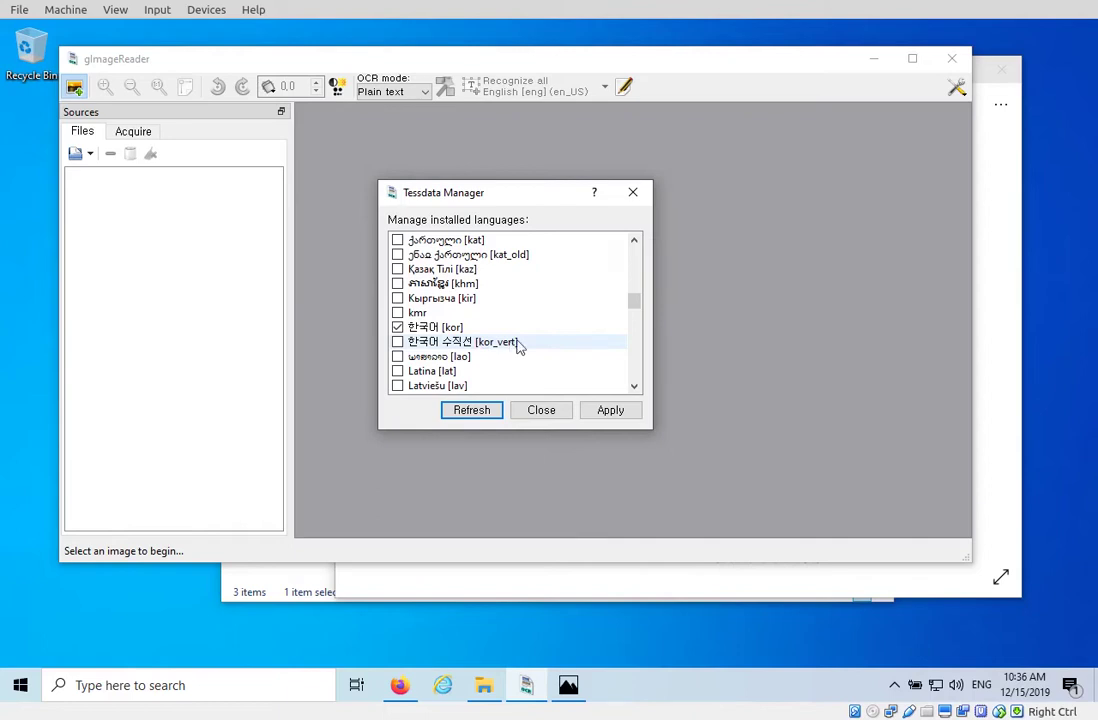
Apply the Korean download, acknowledge the 'Failed to create directory for tessdata files' error, and close the manager.
left_click(619, 417)
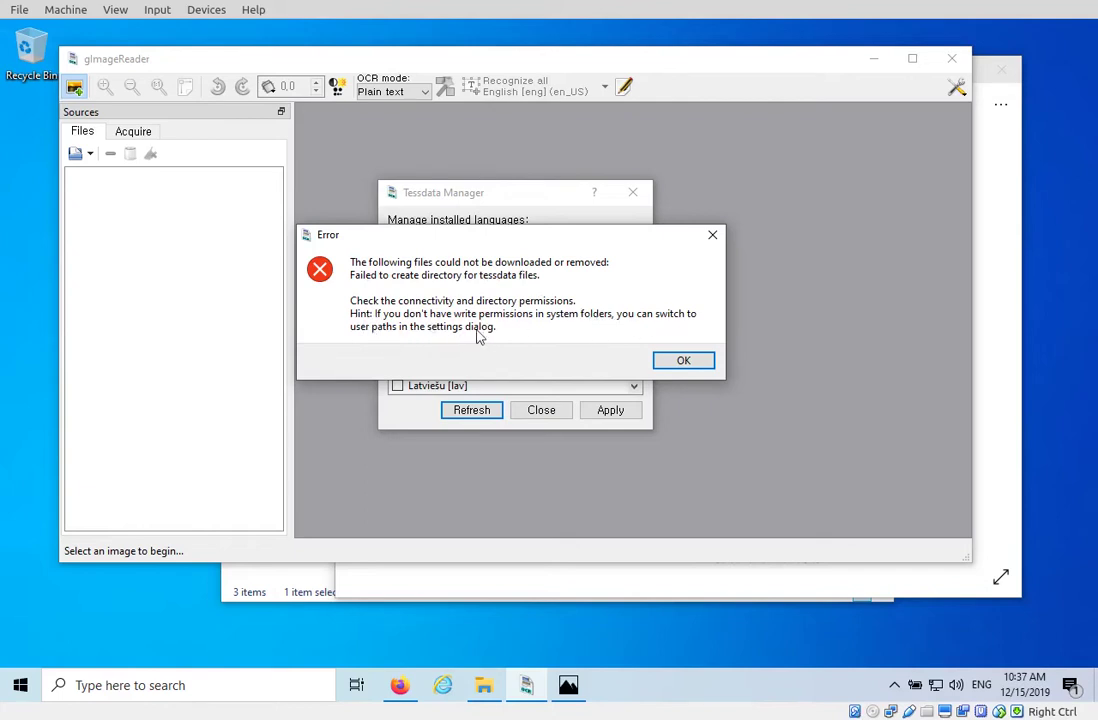
left_click(675, 365)
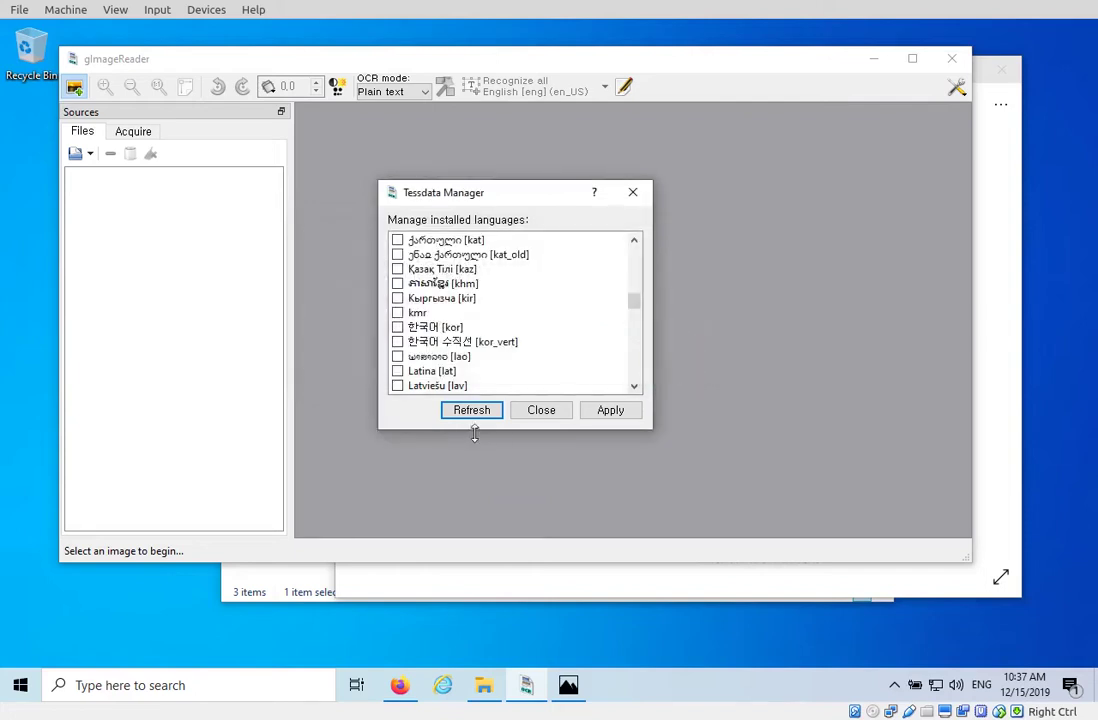
left_click(541, 410)
In Preferences, set Language data locations to User paths and confirm.
left_click(955, 88)
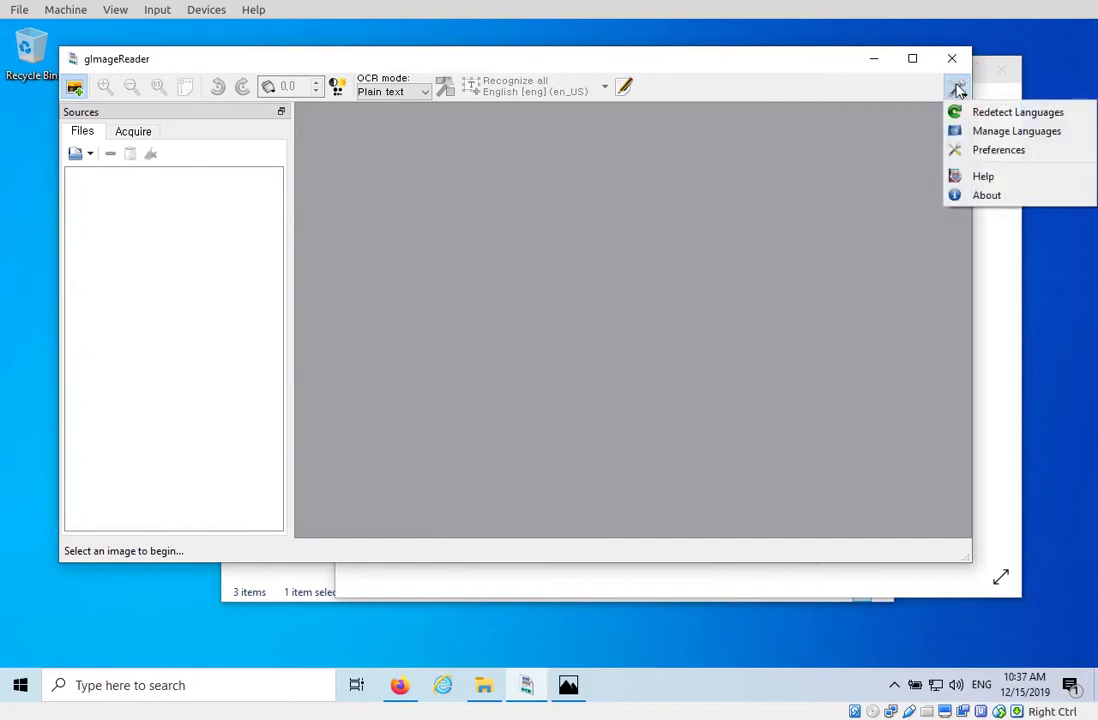
left_click(980, 150)
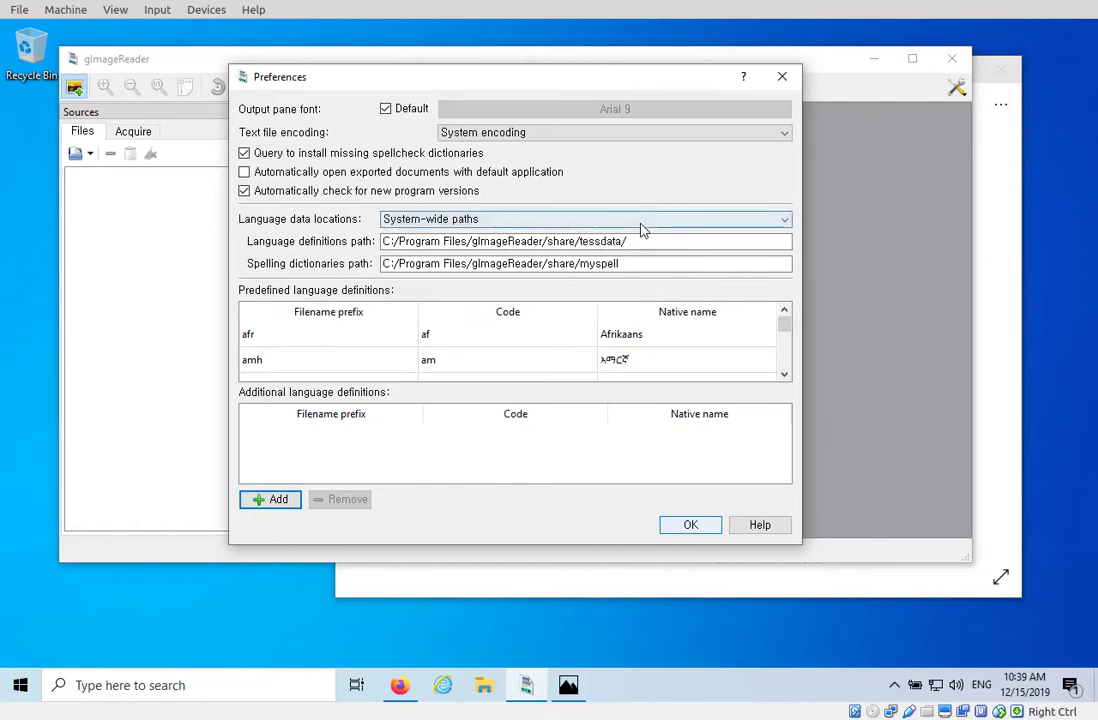
left_click(491, 224)
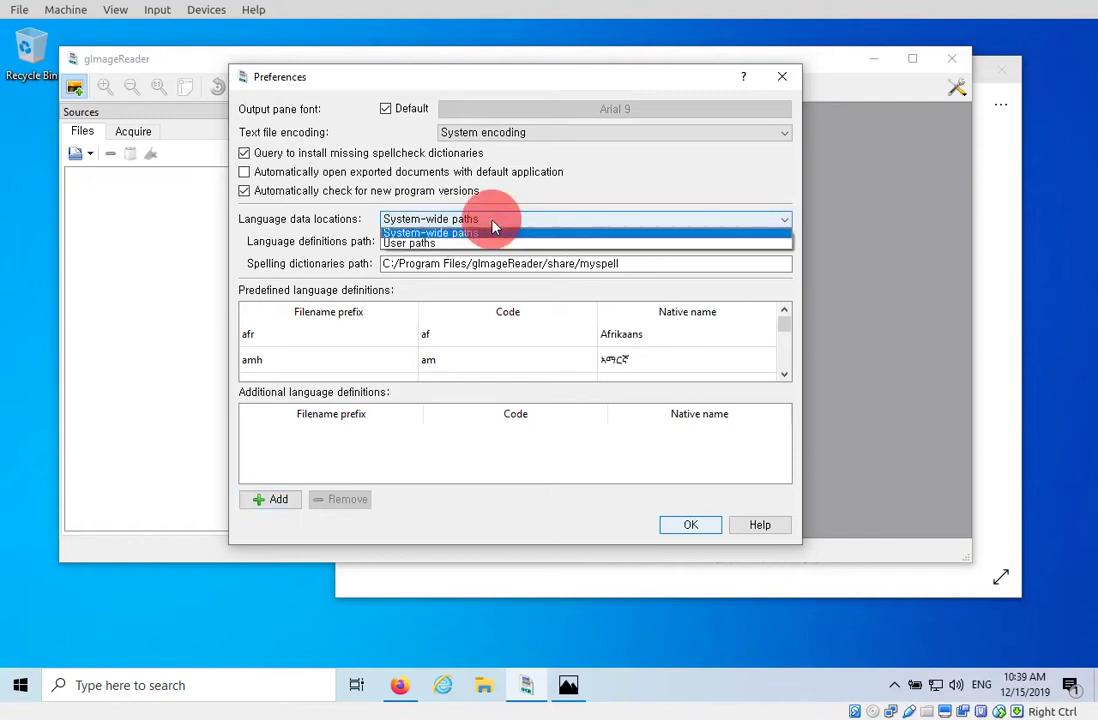
left_click(420, 243)
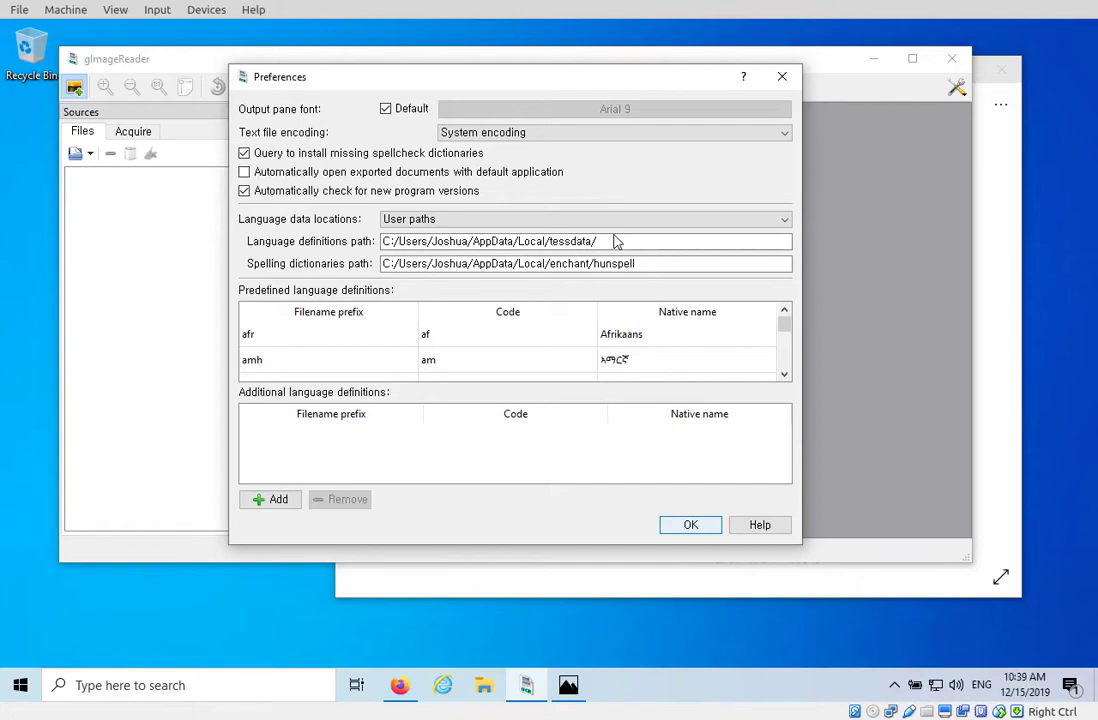
left_click(613, 219)
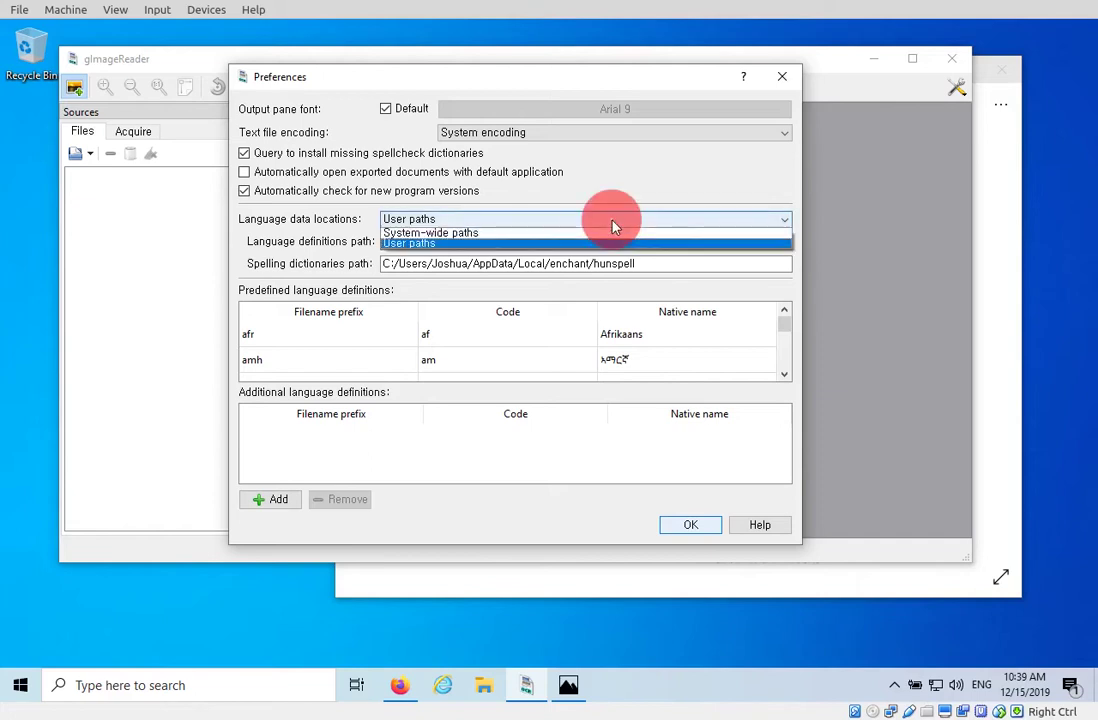
left_click(427, 245)
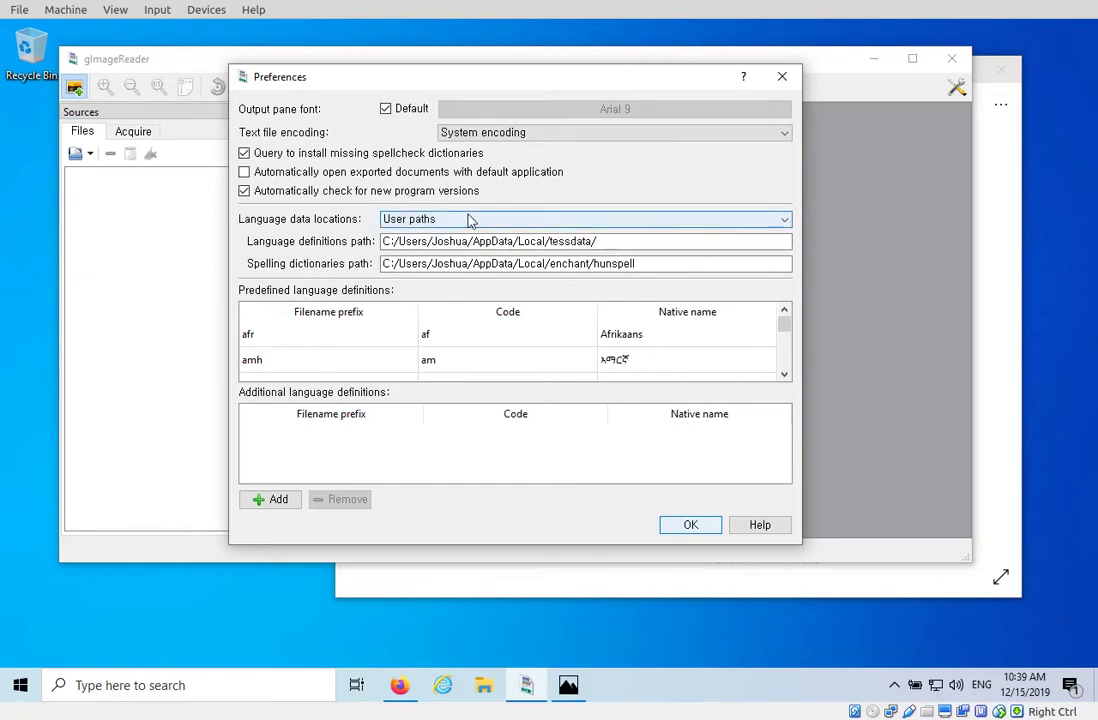
left_click(691, 525)
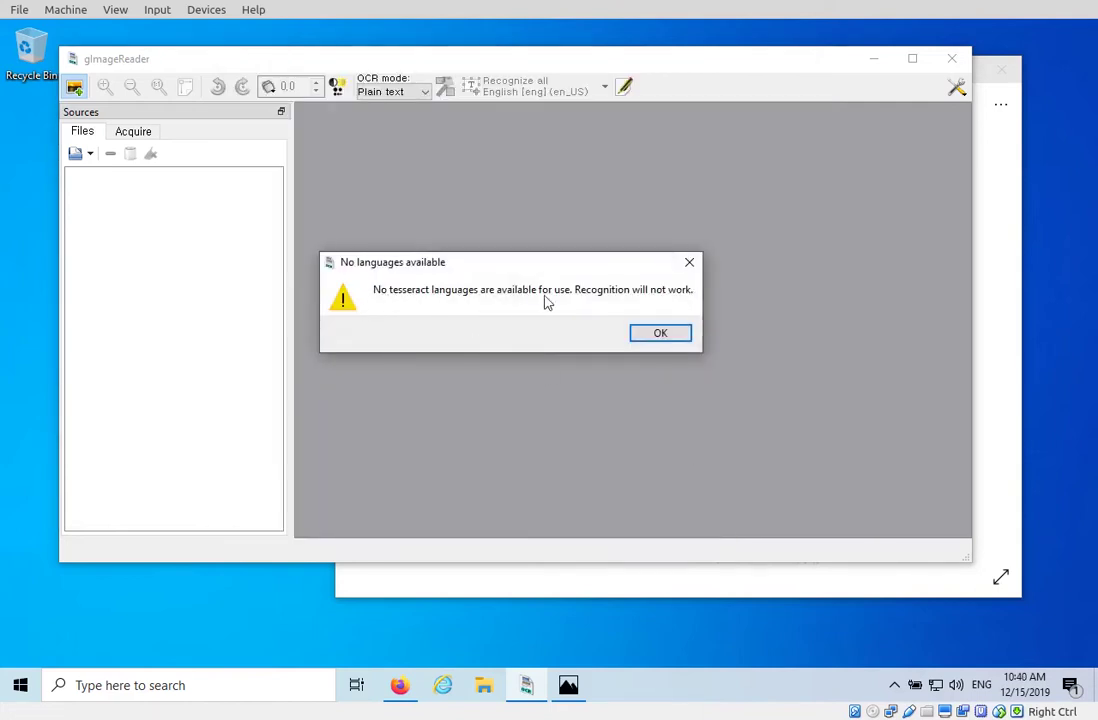
Dismiss the no-languages warning and tick English [eng] and Korean [kor] in the Tessdata Manager.
left_click(660, 336)
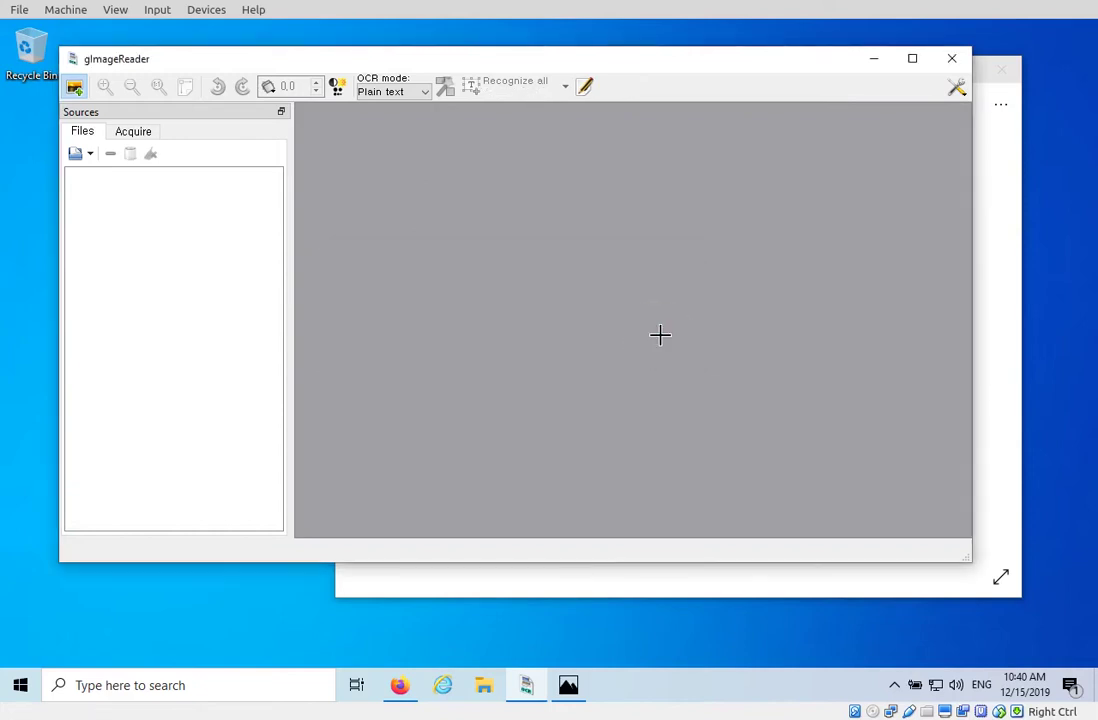
left_click(956, 88)
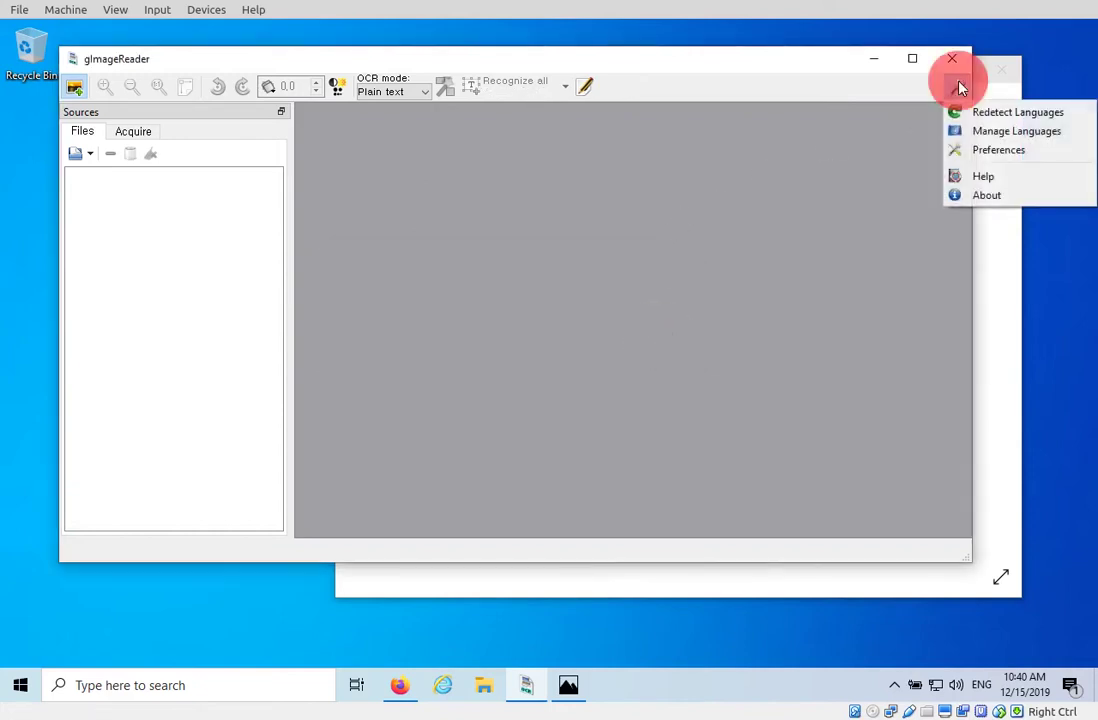
left_click(990, 132)
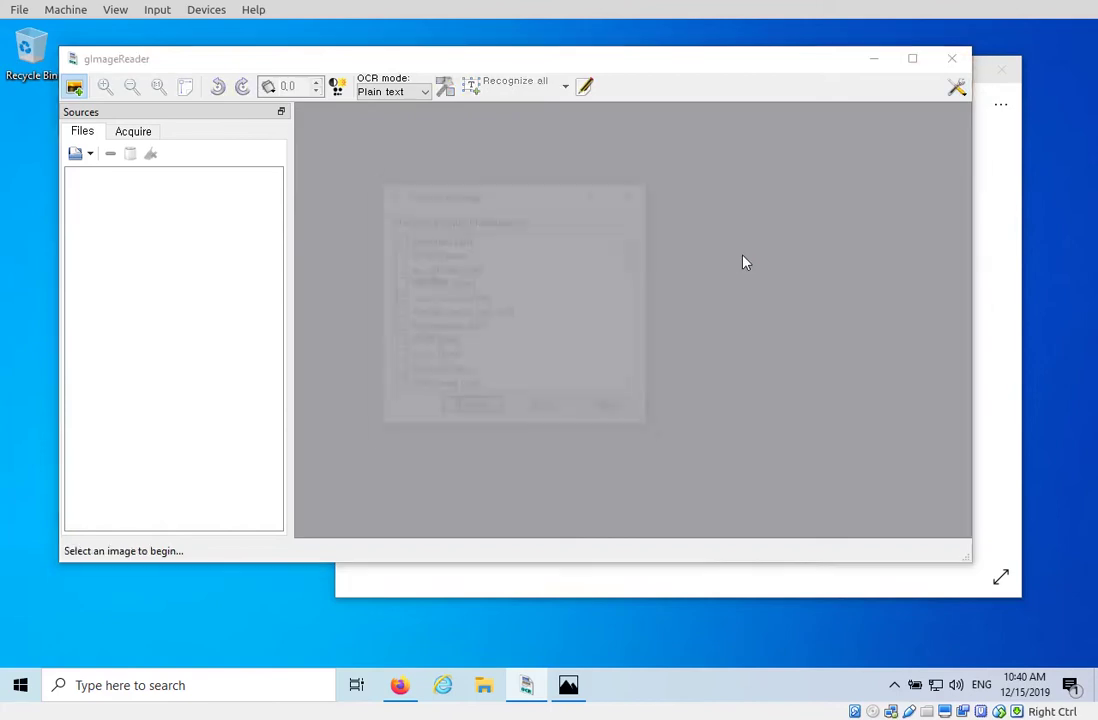
scroll(507, 283, "down", 5)
scroll(507, 283, "down", 1)
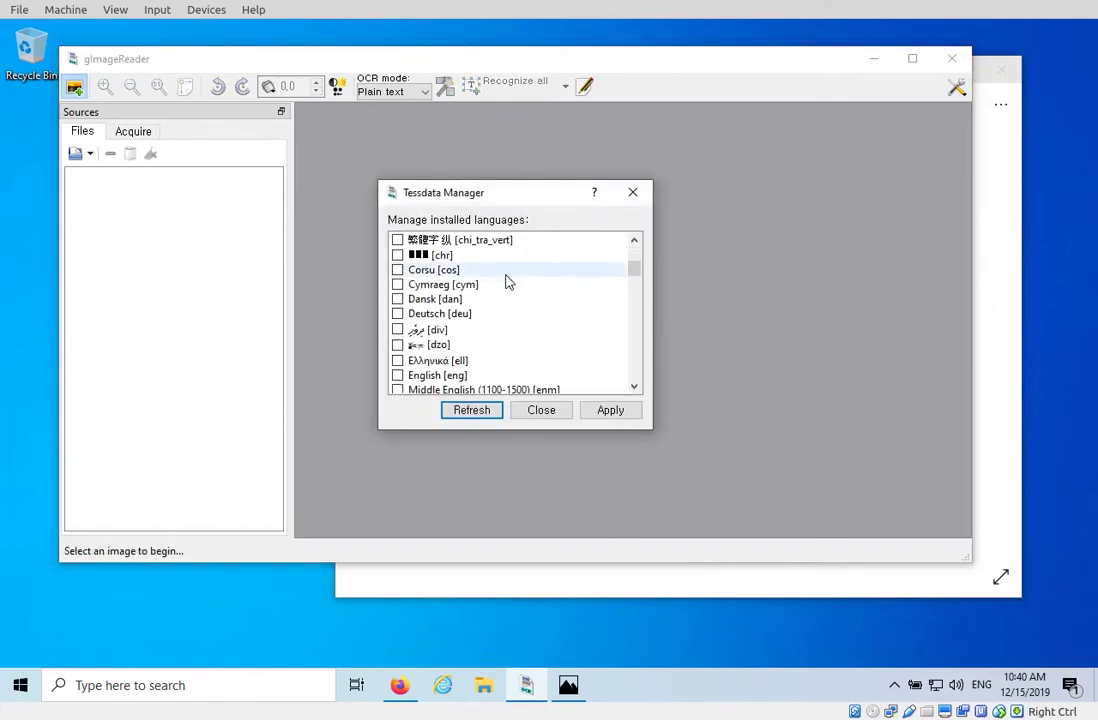
scroll(507, 283, "down", 2)
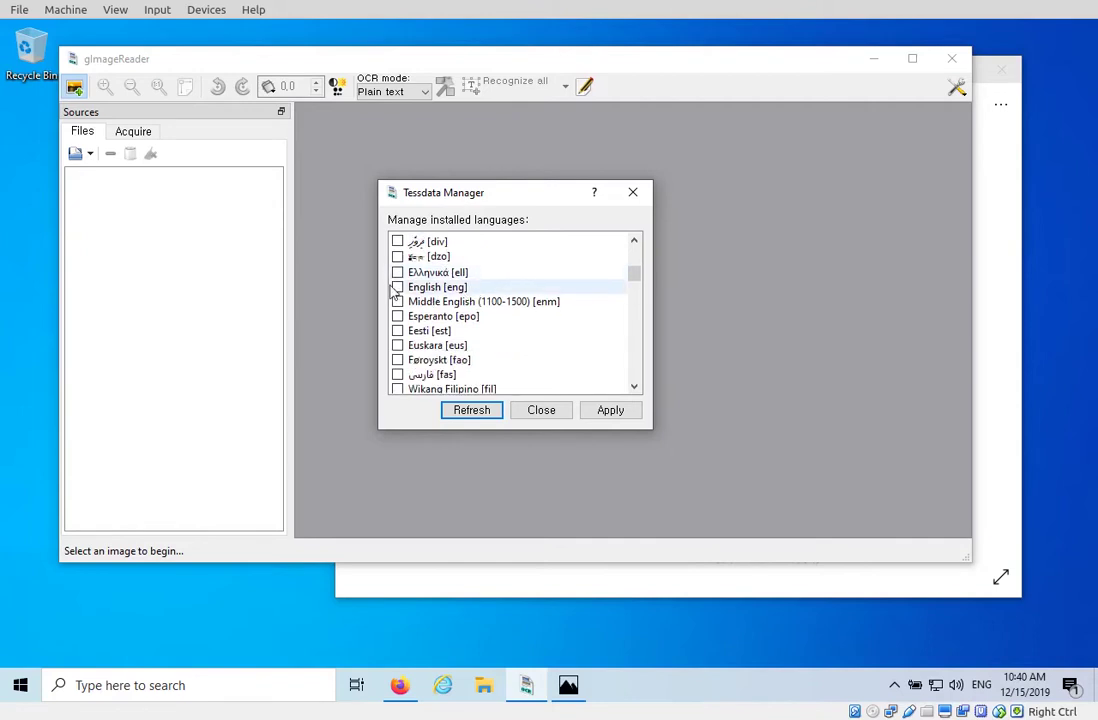
left_click(398, 288)
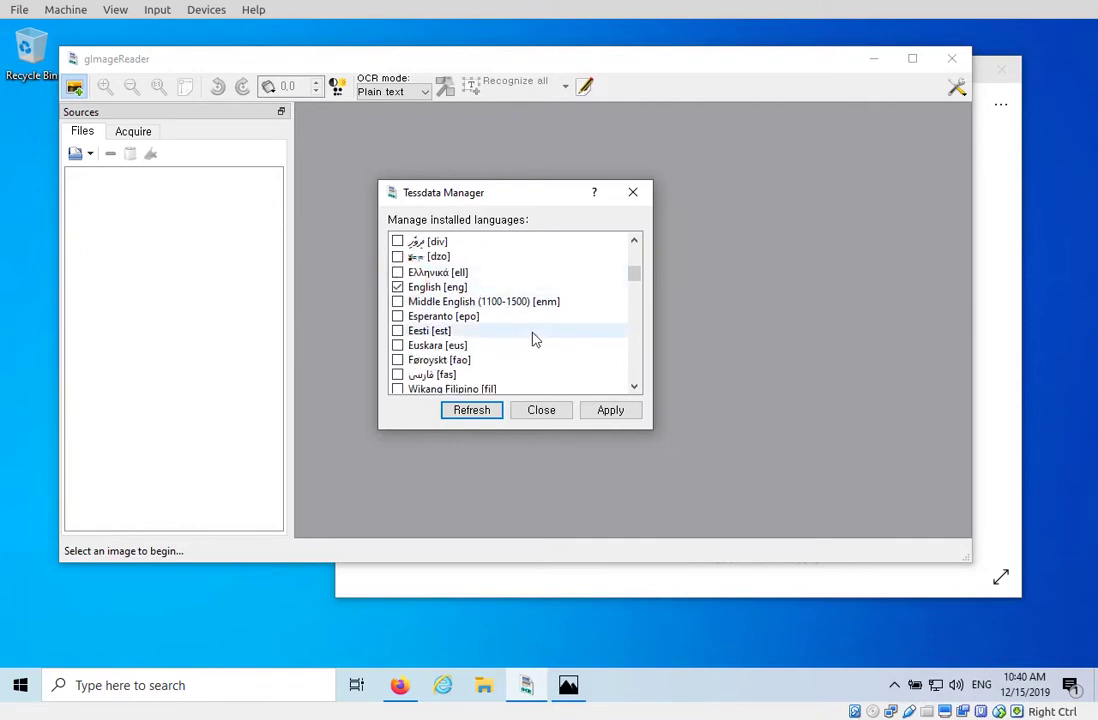
scroll(534, 338, "down", 2)
scroll(534, 338, "down", 7)
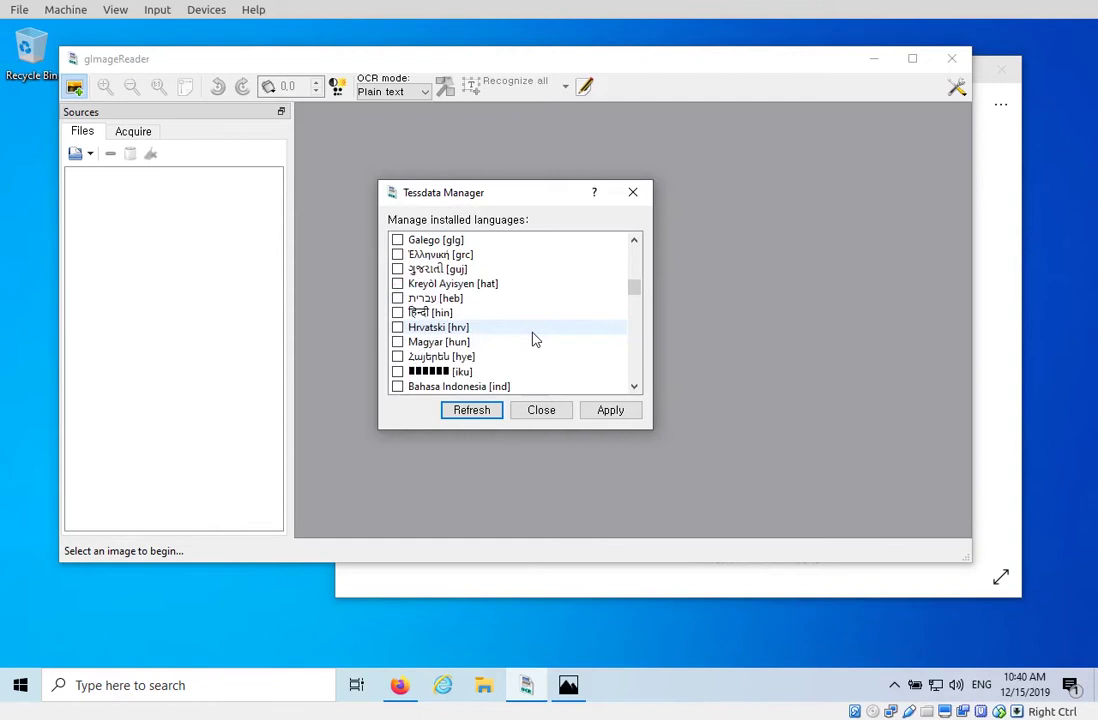
scroll(533, 339, "down", 3)
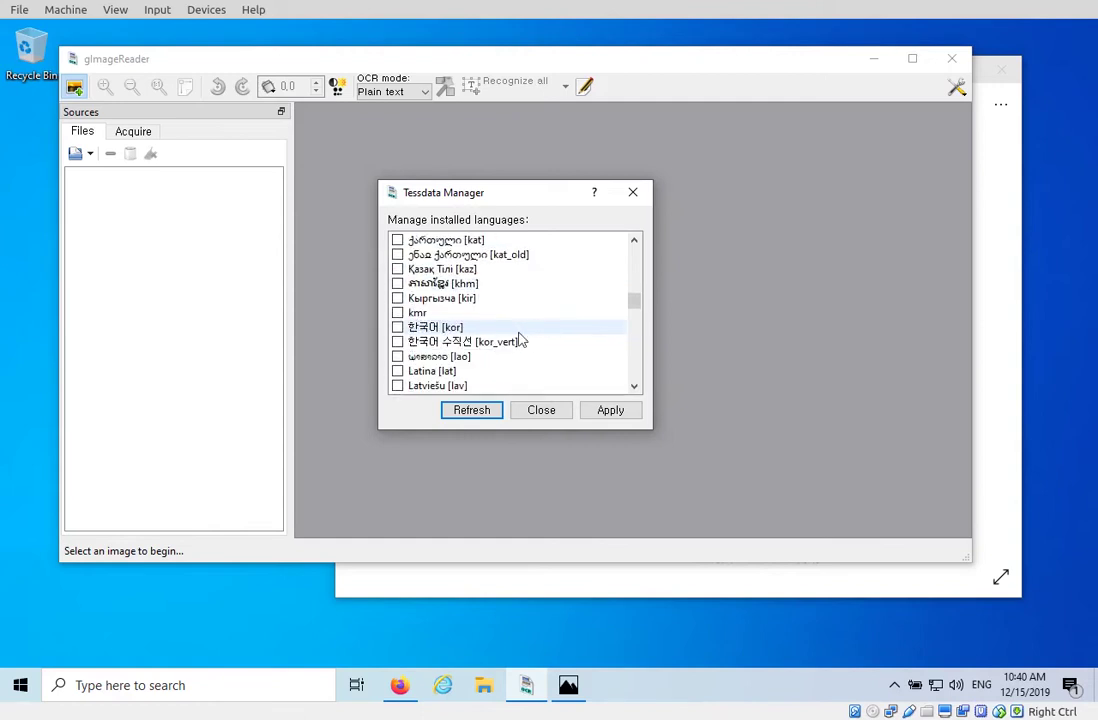
left_click(397, 328)
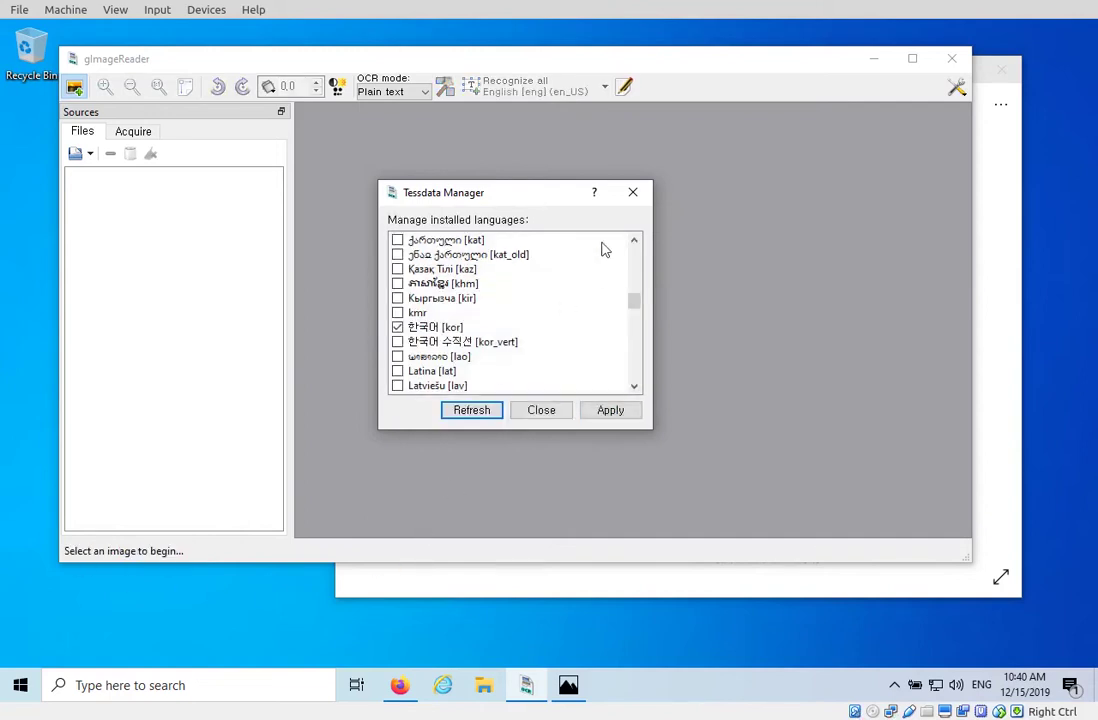
Close the Tessdata Manager and redetect the installed languages.
scroll(600, 280, "up", 6)
scroll(600, 283, "up", 3)
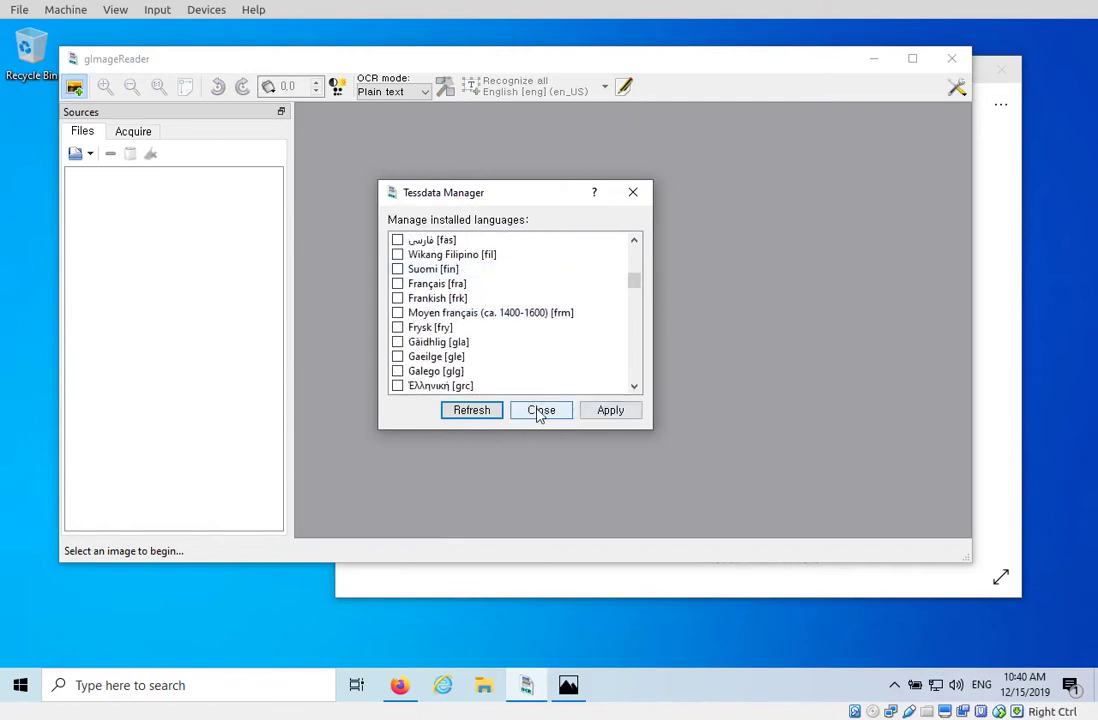
left_click(538, 412)
left_click(958, 90)
left_click(997, 112)
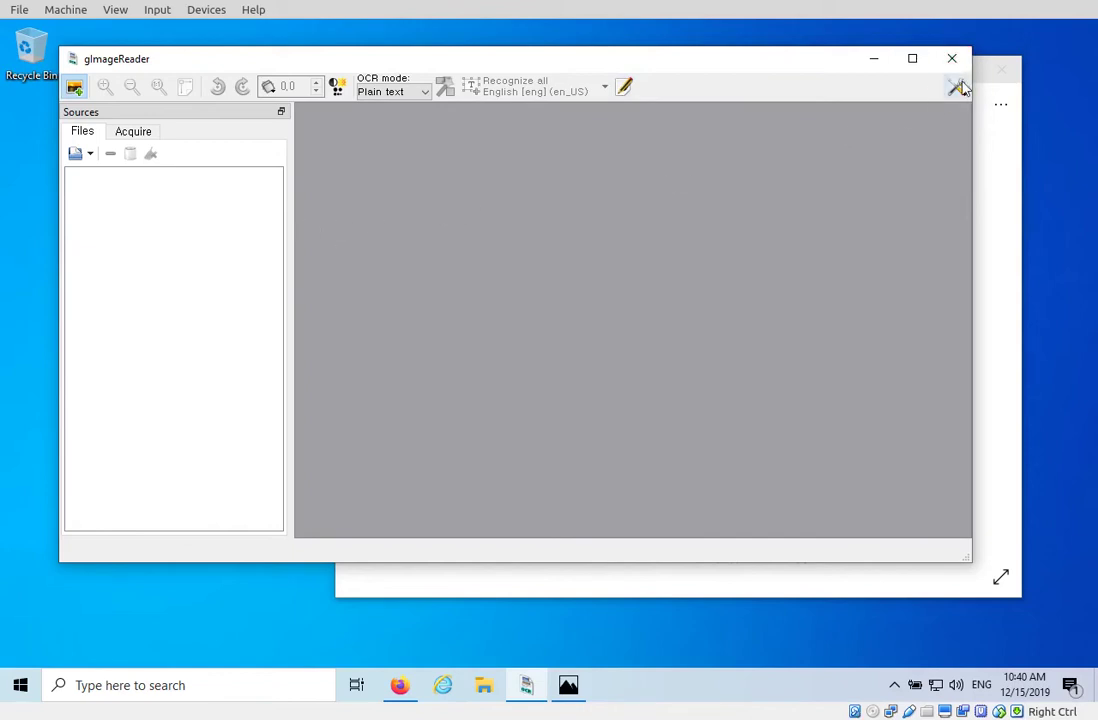
left_click(957, 87)
Reopen the Tessdata Manager, browse the language list, and close it without changes.
left_click(977, 134)
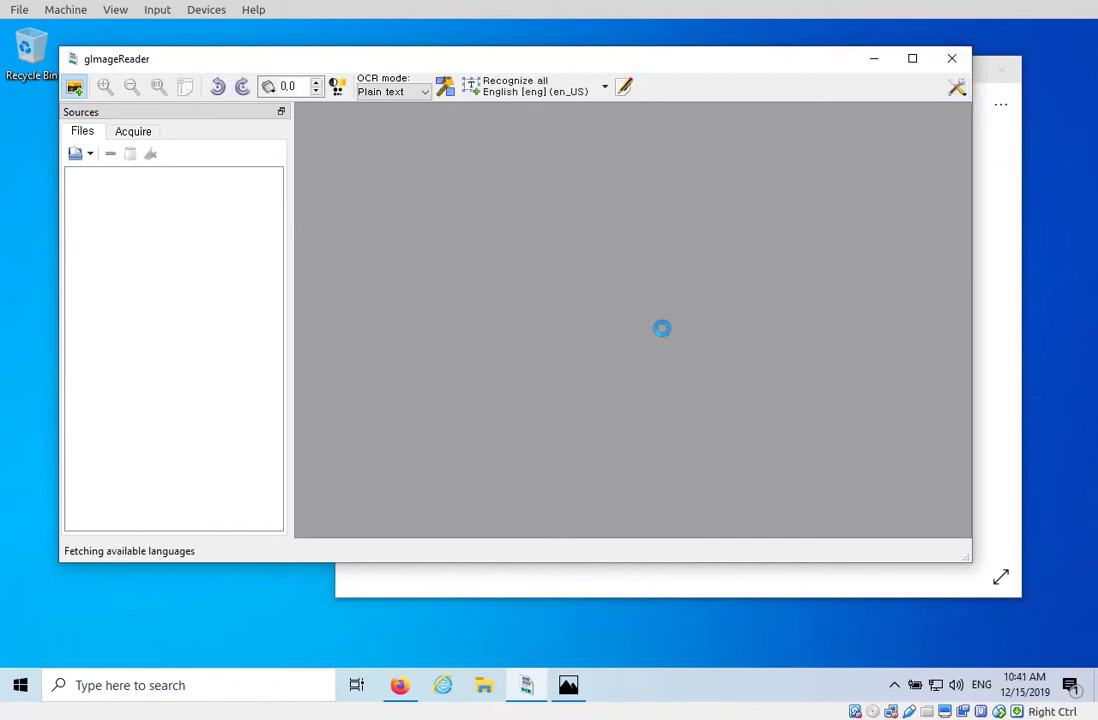
scroll(497, 343, "down", 19)
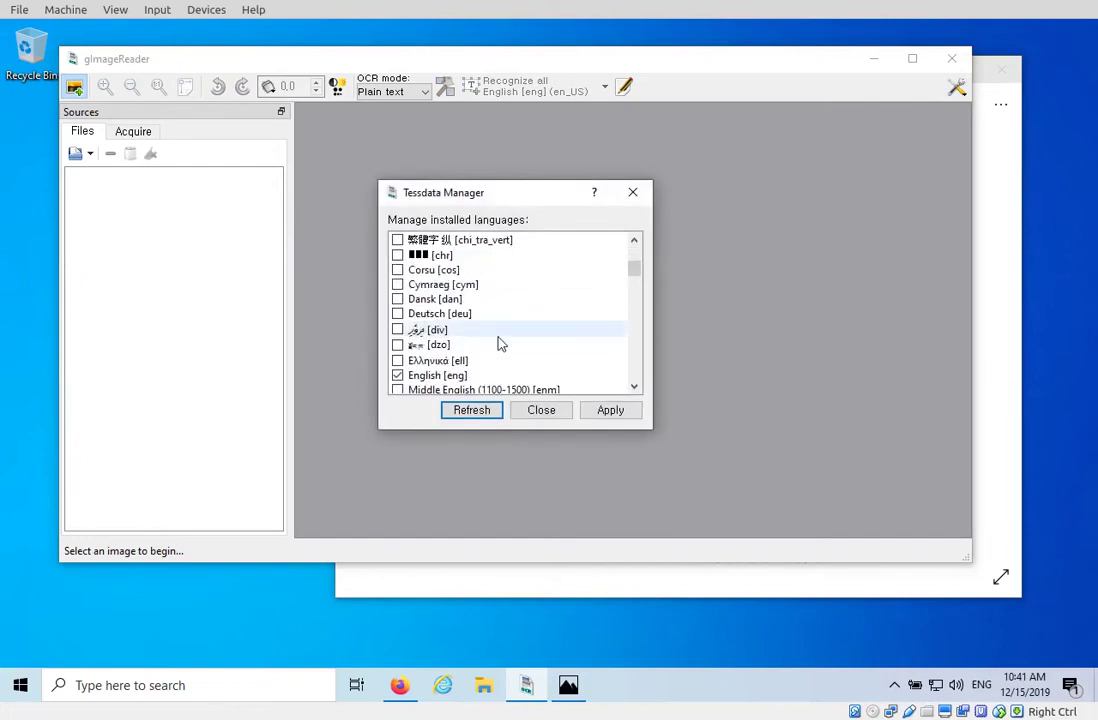
scroll(500, 343, "down", 9)
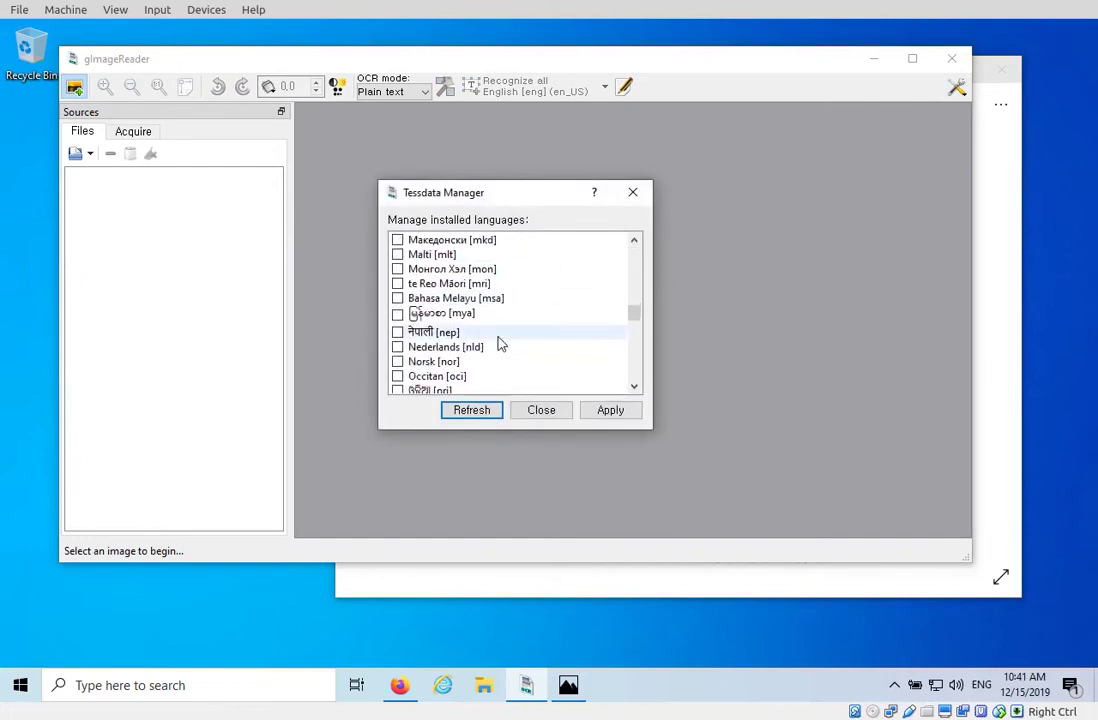
scroll(500, 343, "down", 6)
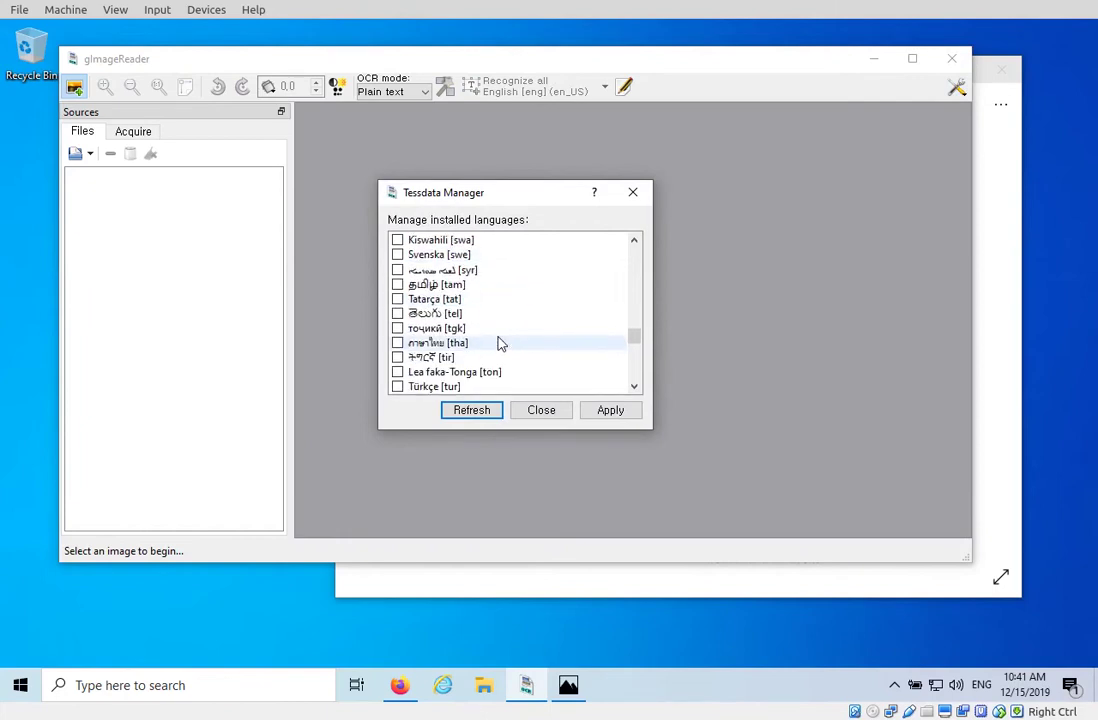
scroll(500, 343, "down", 2)
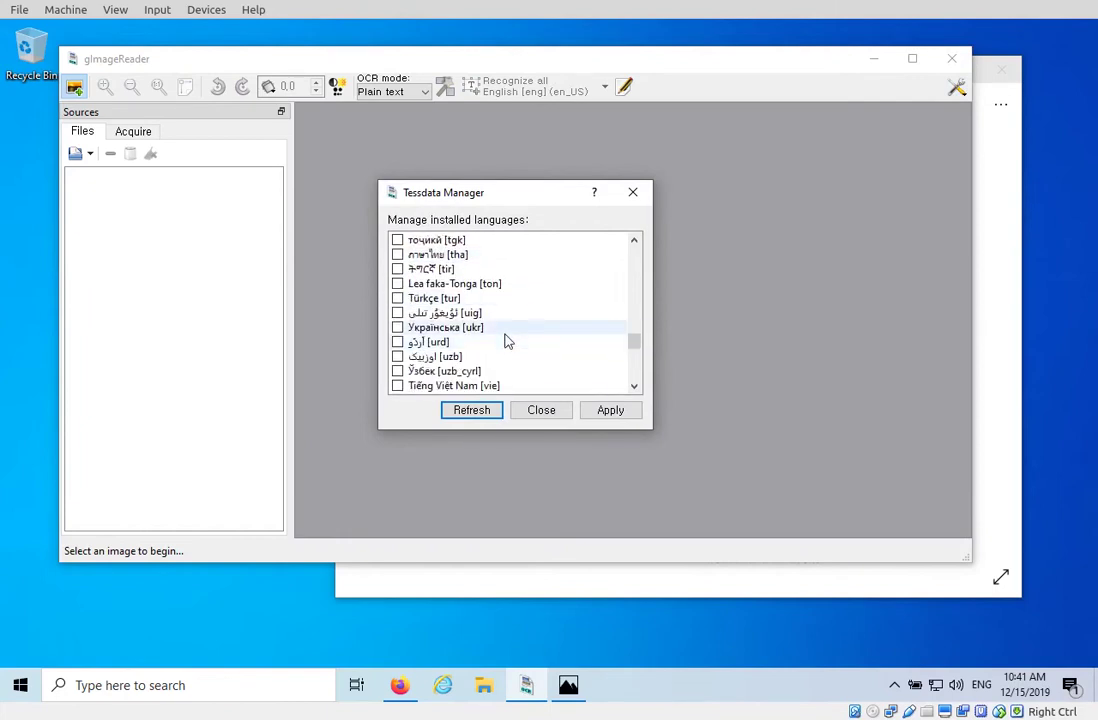
left_click(541, 411)
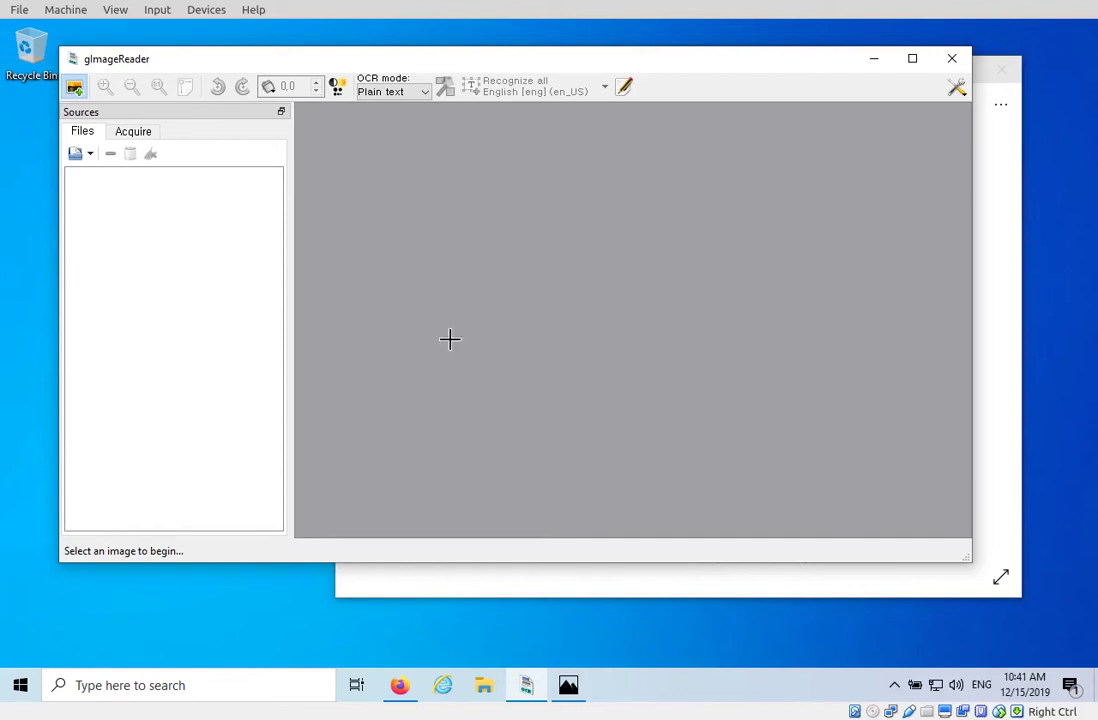
Close the Test-kor.png photo preview and open Test-kor.pdf in Edge.
left_click(462, 594)
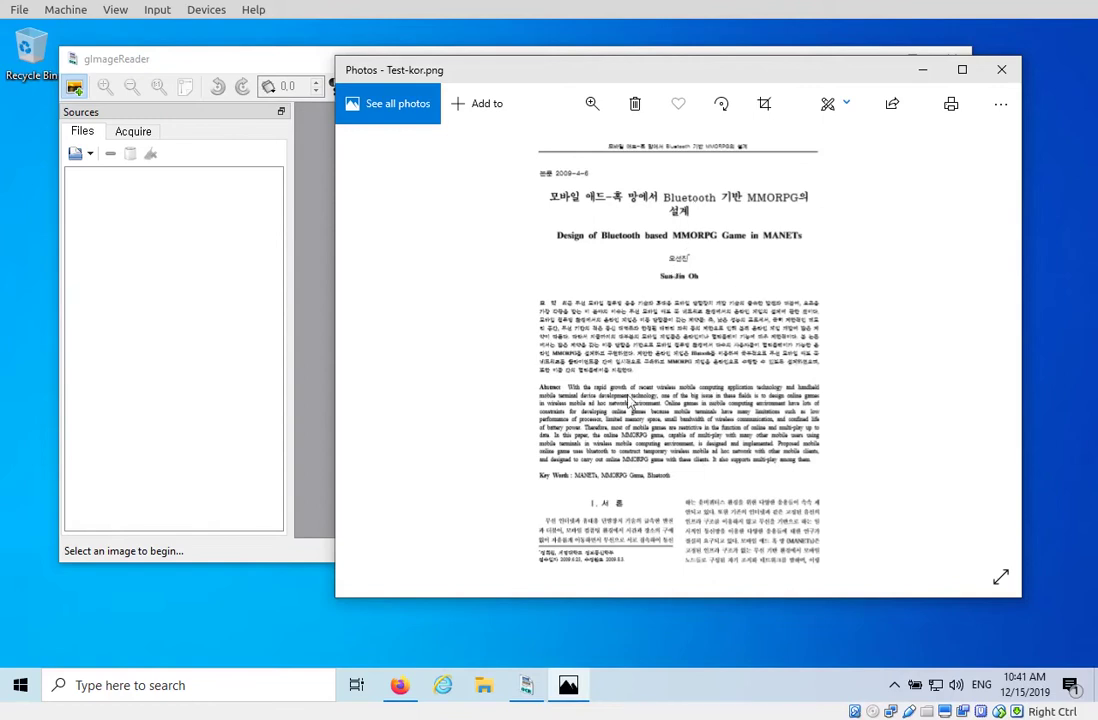
left_click(1001, 69)
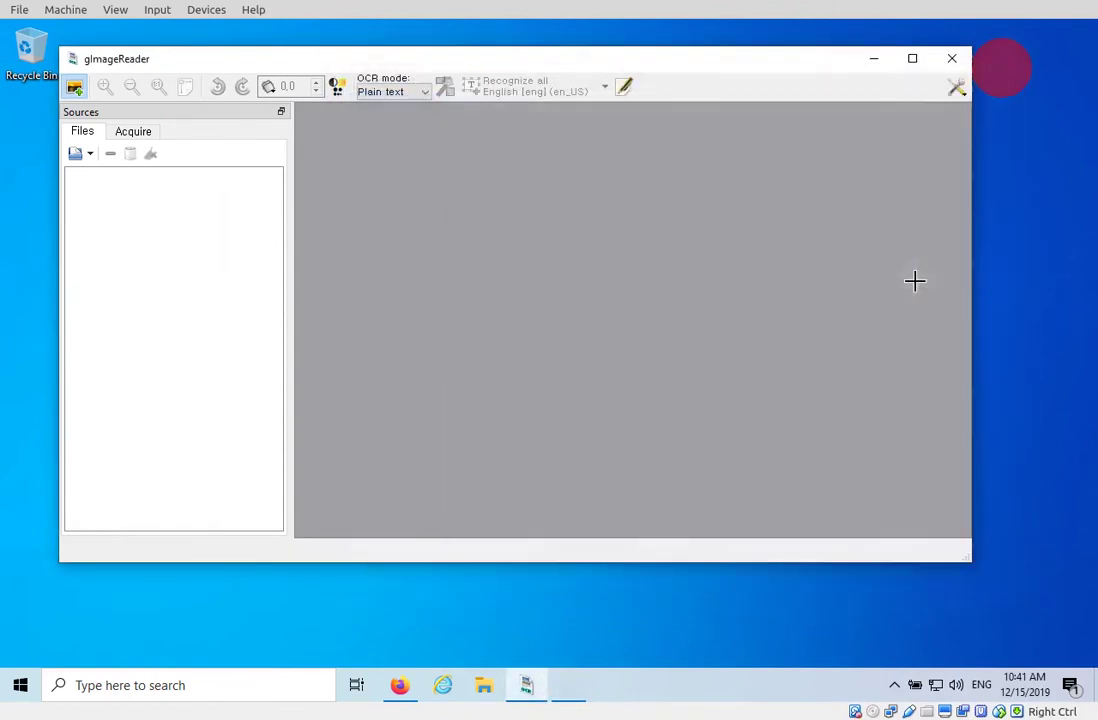
left_click(481, 690)
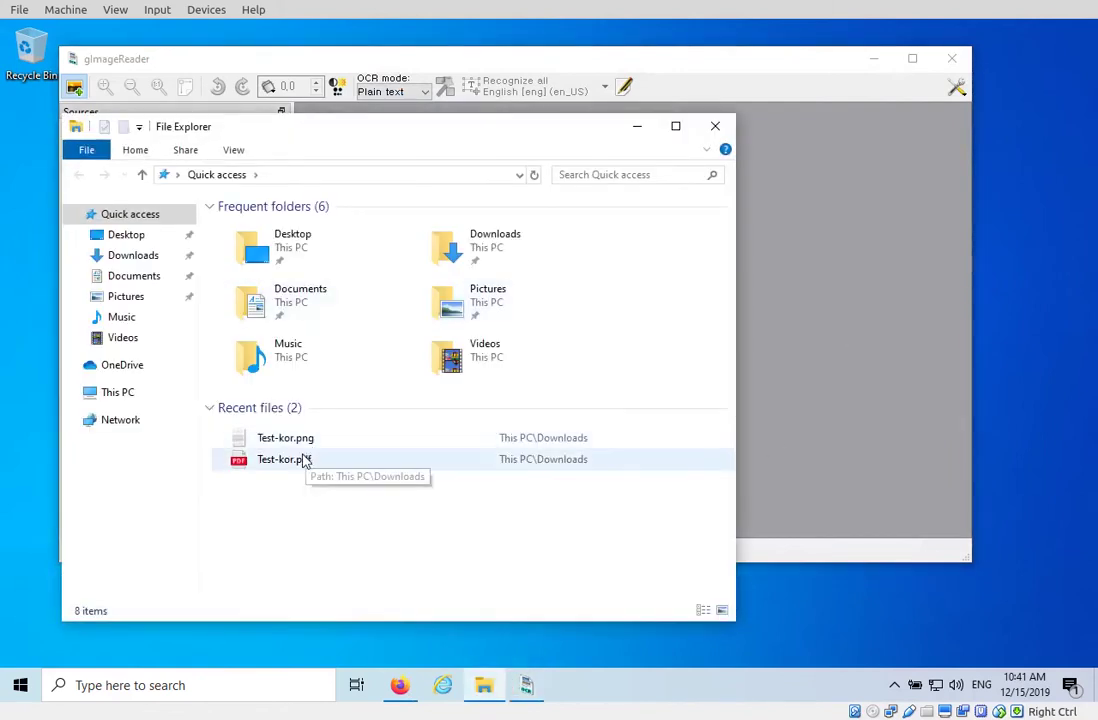
double_click(297, 458)
left_click(20, 685)
Launch Snipping Tool via Start search 'sn' and place it beside the page.
type("sn")
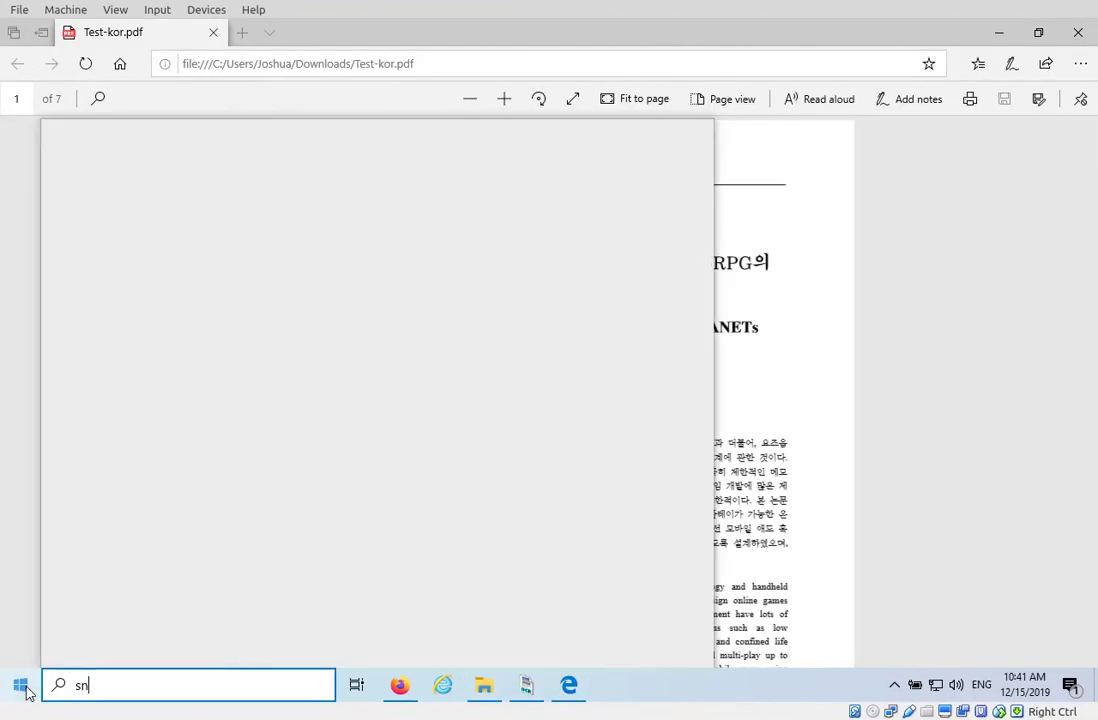
key("Return")
type(".")
key("BackSpace")
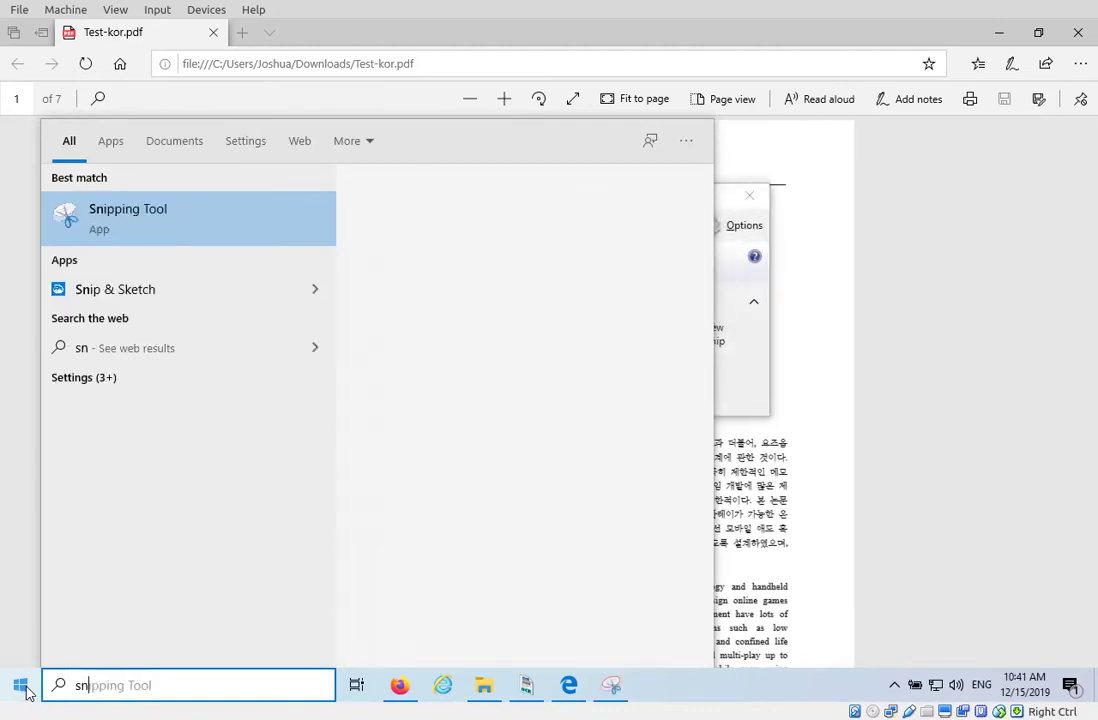
key("Return")
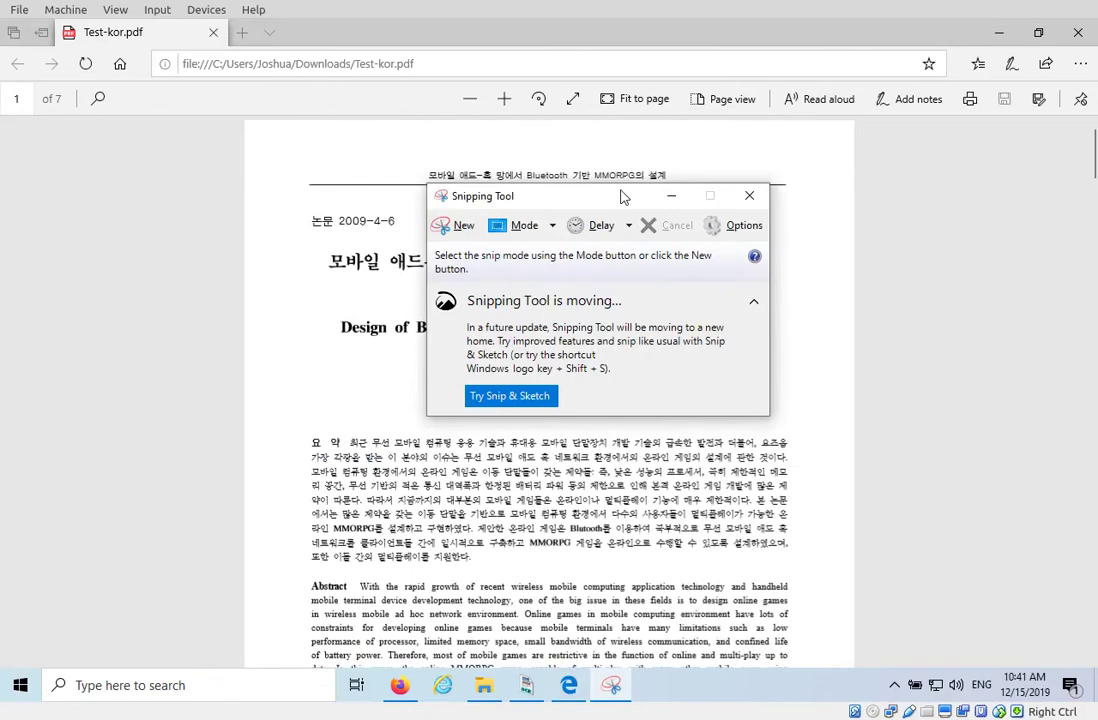
left_click_drag(621, 196, 855, 255)
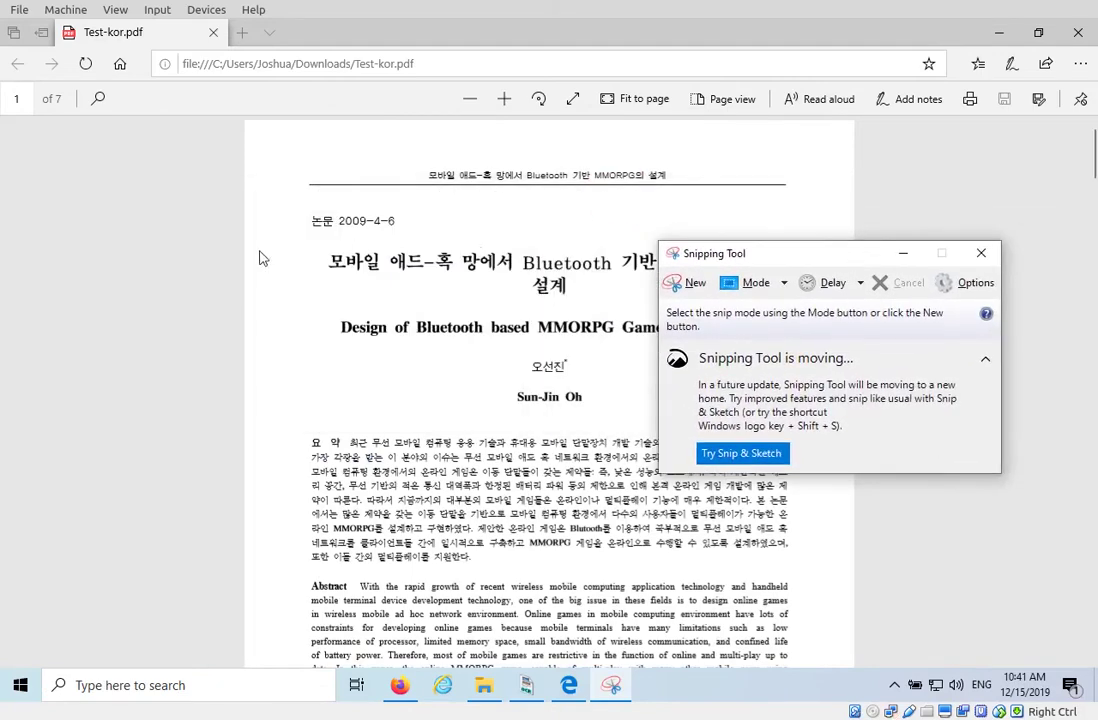
Zoom the PDF out three steps and back in one to fit the first page.
left_click(469, 99)
left_click(469, 99)
left_click(469, 99)
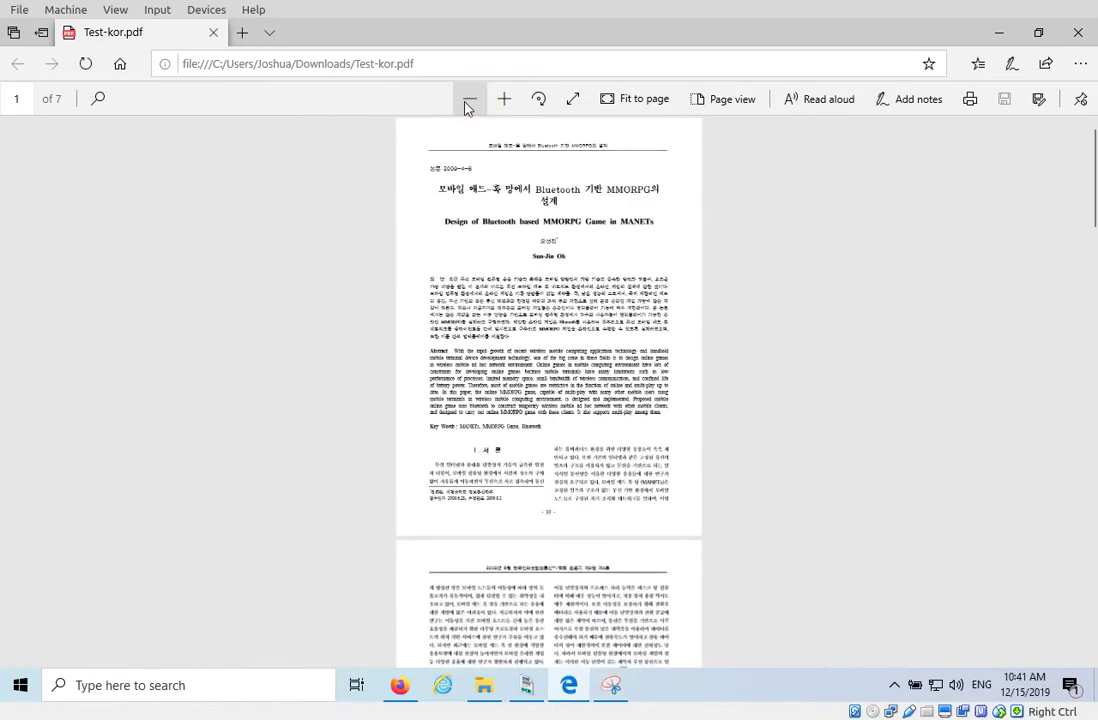
left_click(504, 99)
scroll(925, 316, "up", 1)
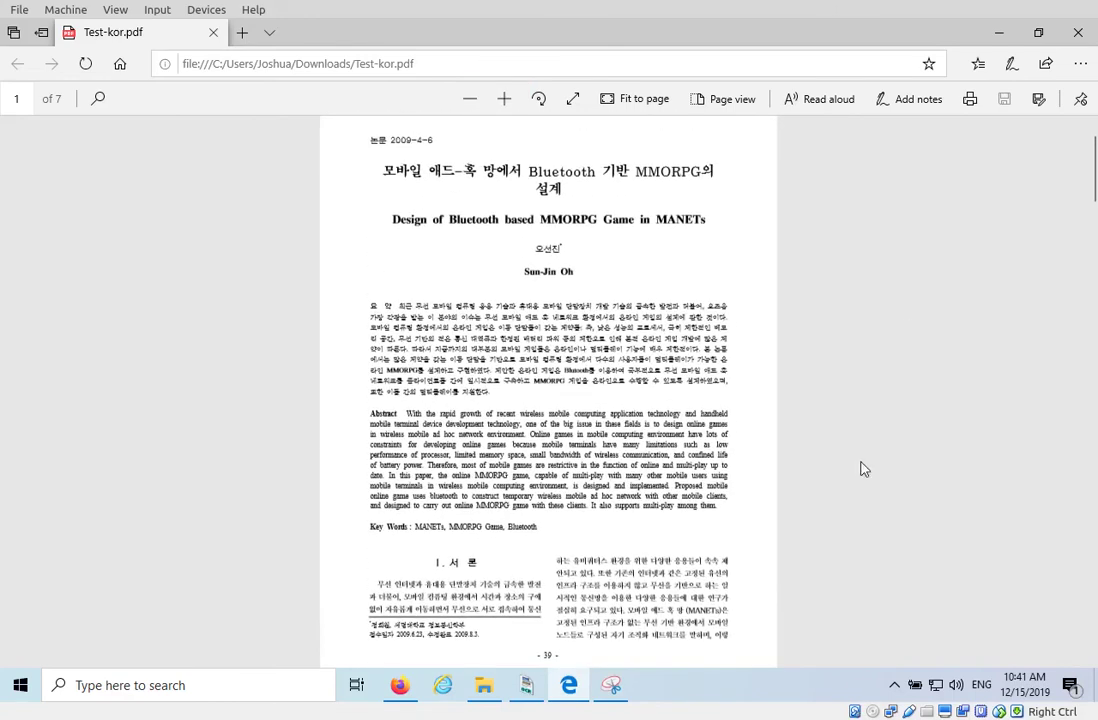
left_click(611, 685)
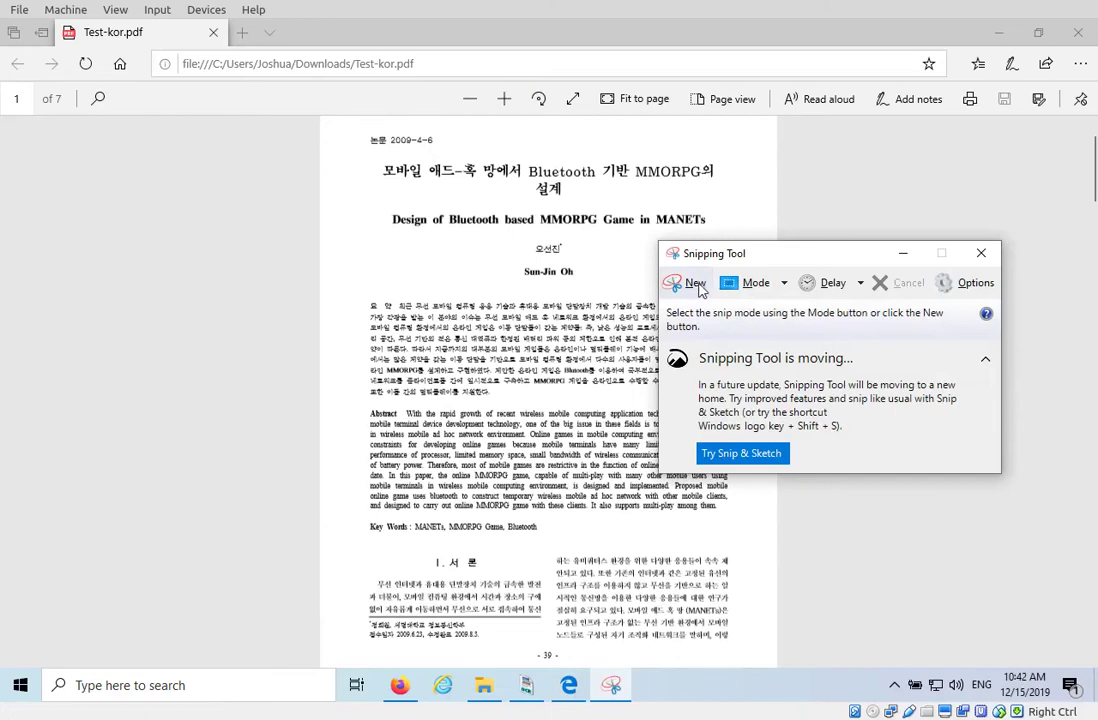
Snip the first page from title through introduction, copy the snip, and minimize Edge.
left_click(758, 285)
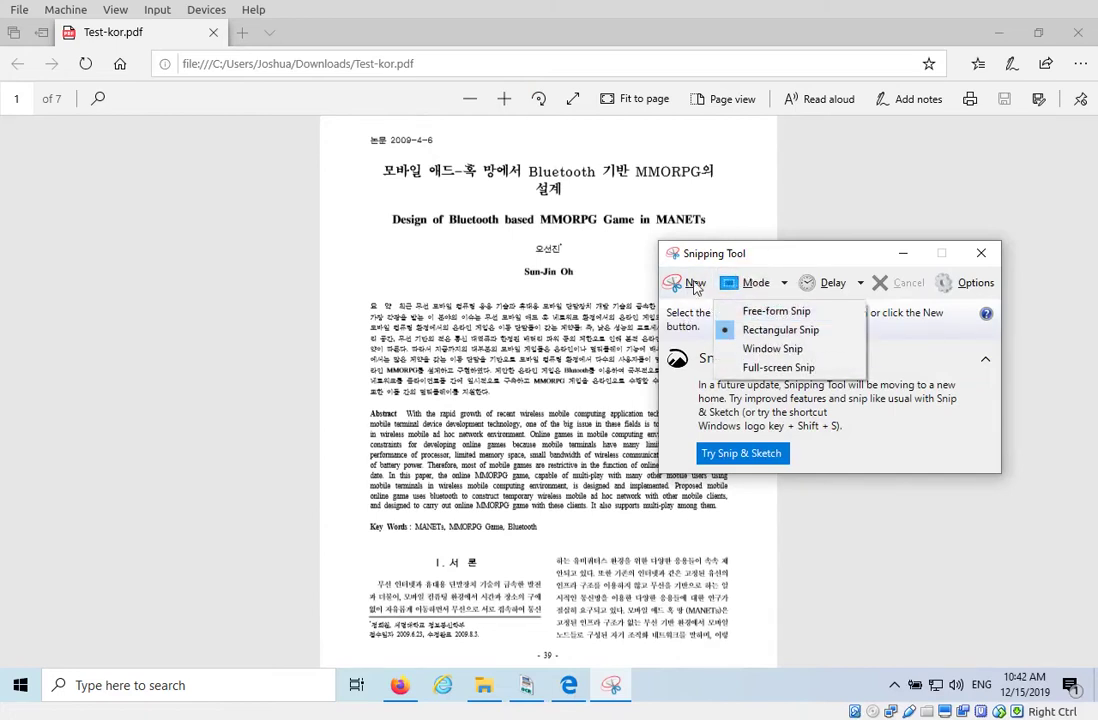
left_click(688, 285)
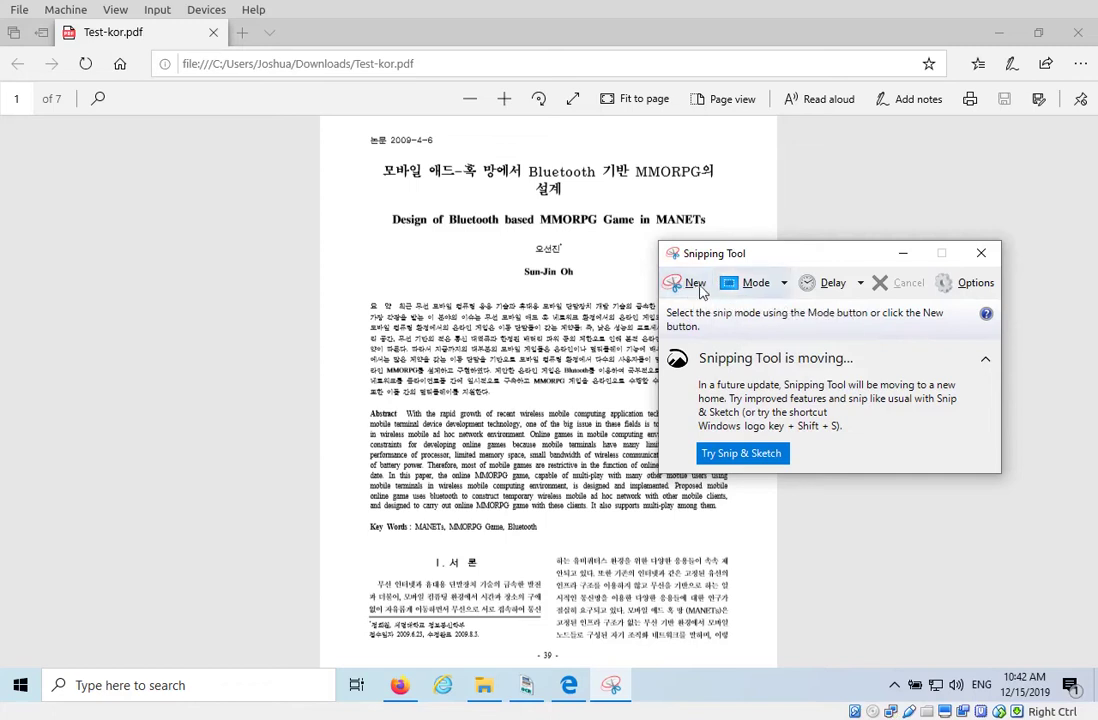
left_click(681, 288)
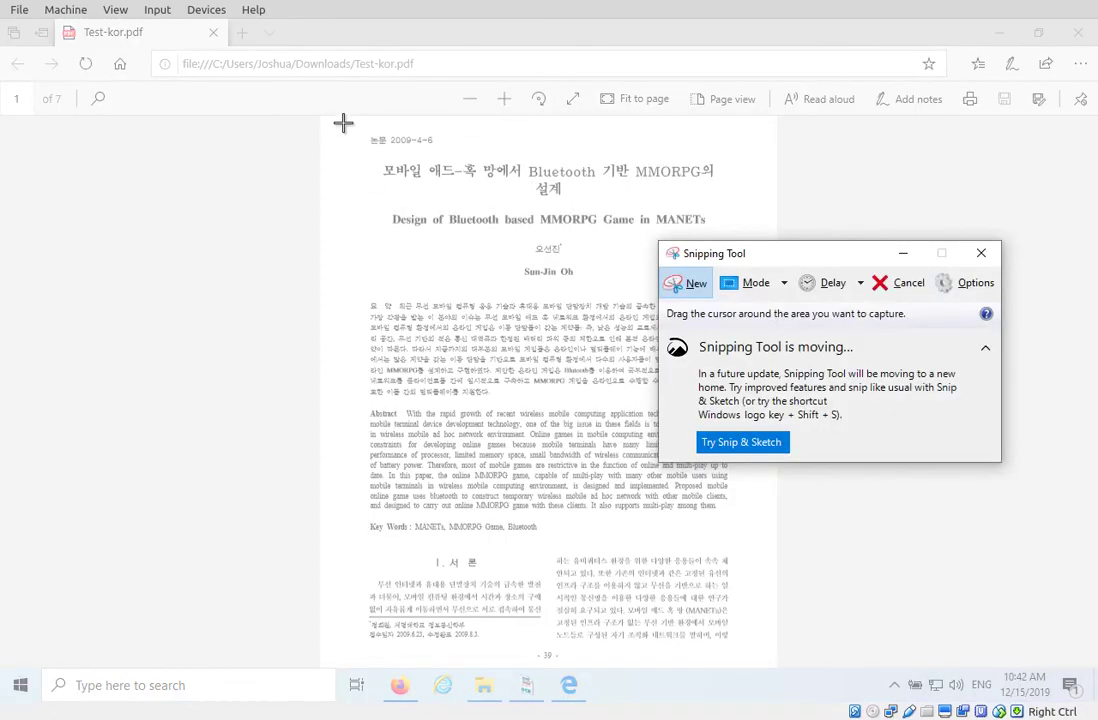
left_click_drag(343, 122, 742, 650)
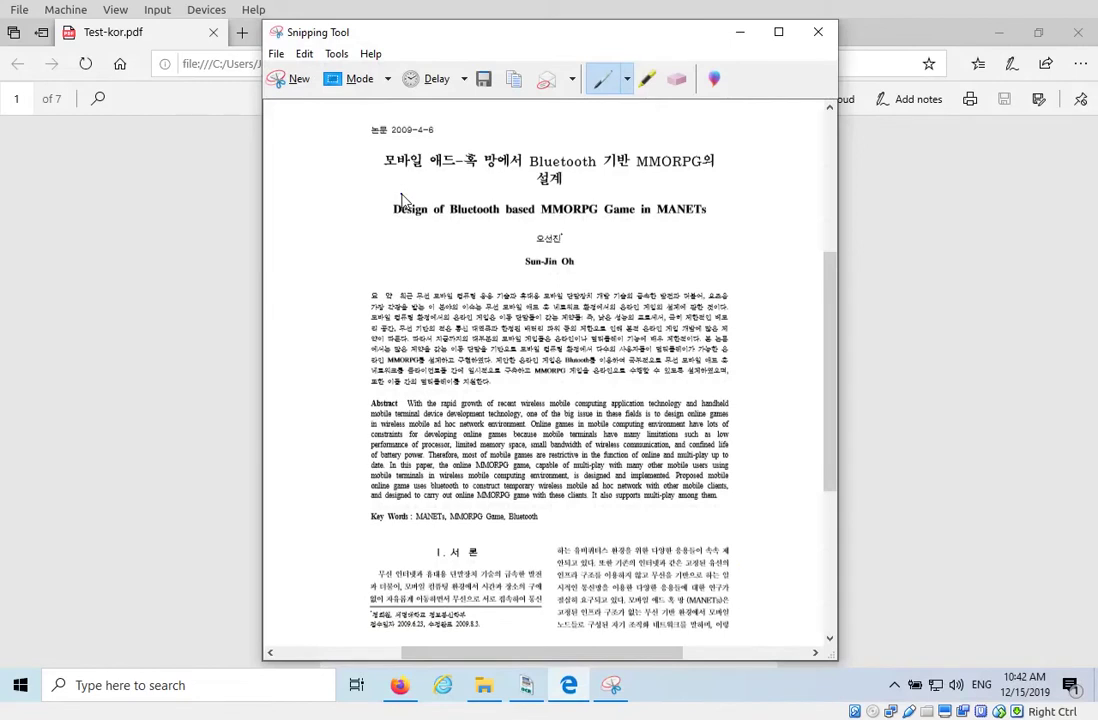
left_click_drag(571, 32, 675, 55)
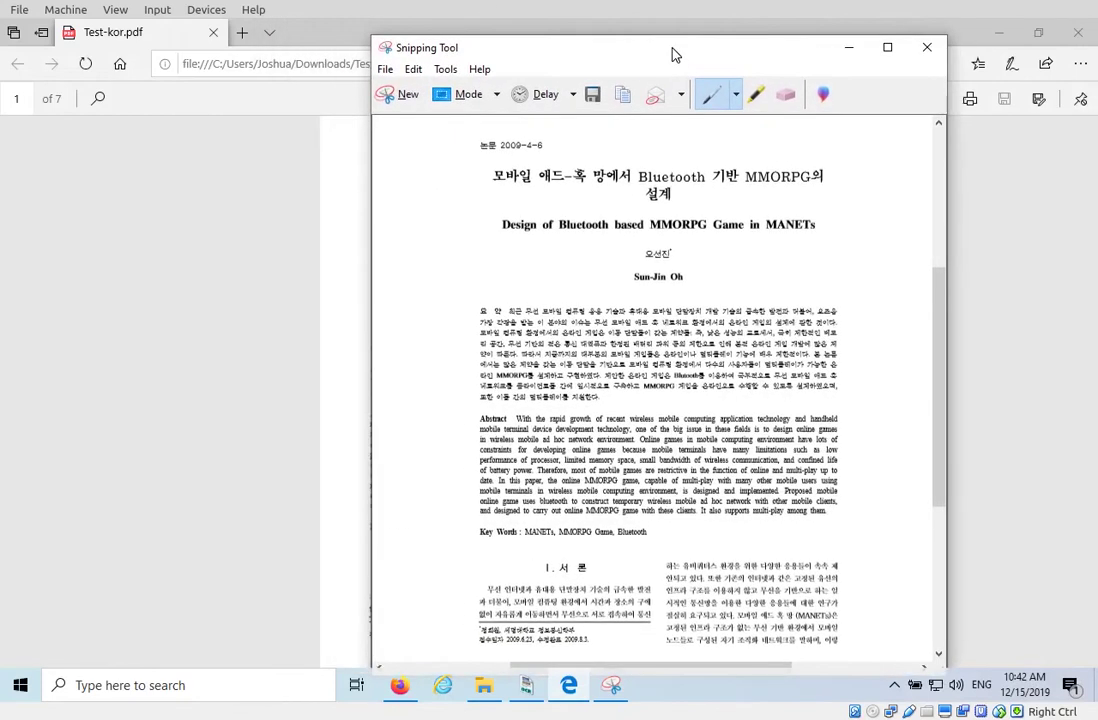
left_click(625, 96)
left_click(998, 33)
Paste the copied snip into gImageReader as source 'Pasted 1' and maximize the window.
left_click(848, 49)
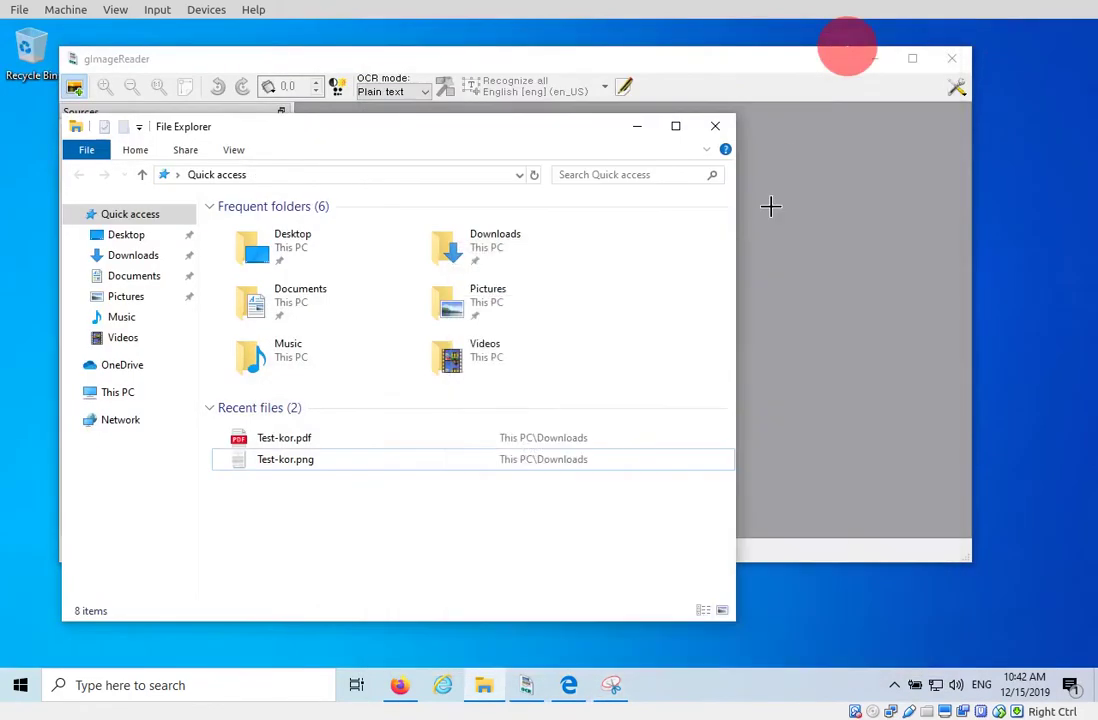
left_click(640, 133)
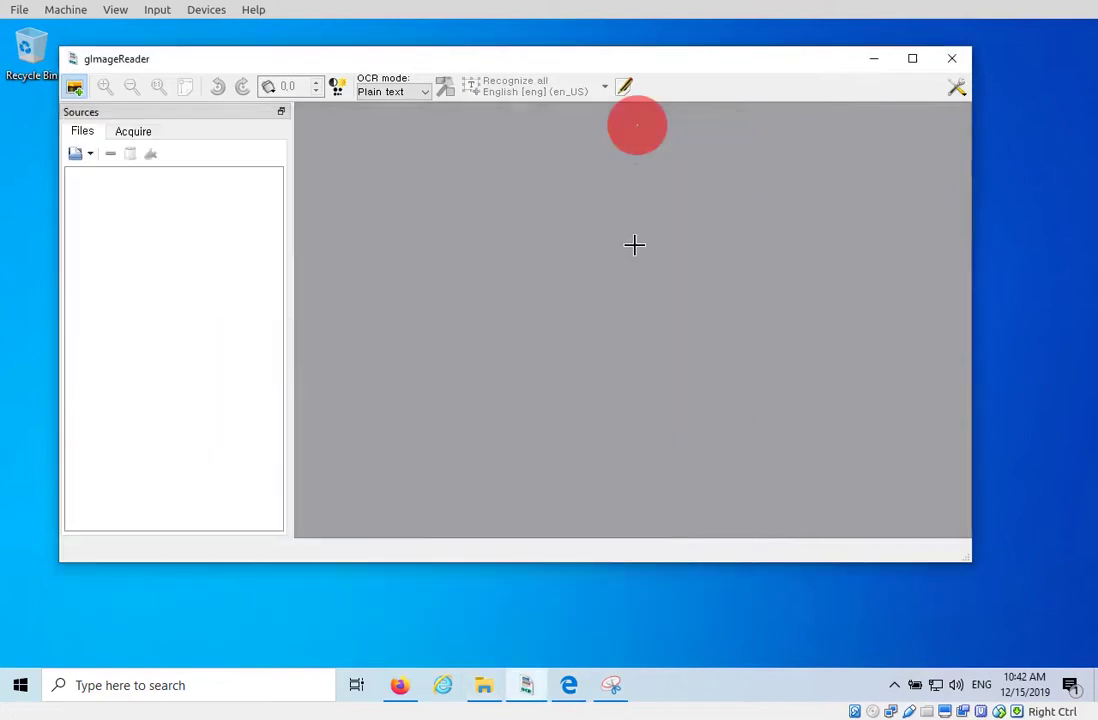
left_click_drag(360, 54, 425, 47)
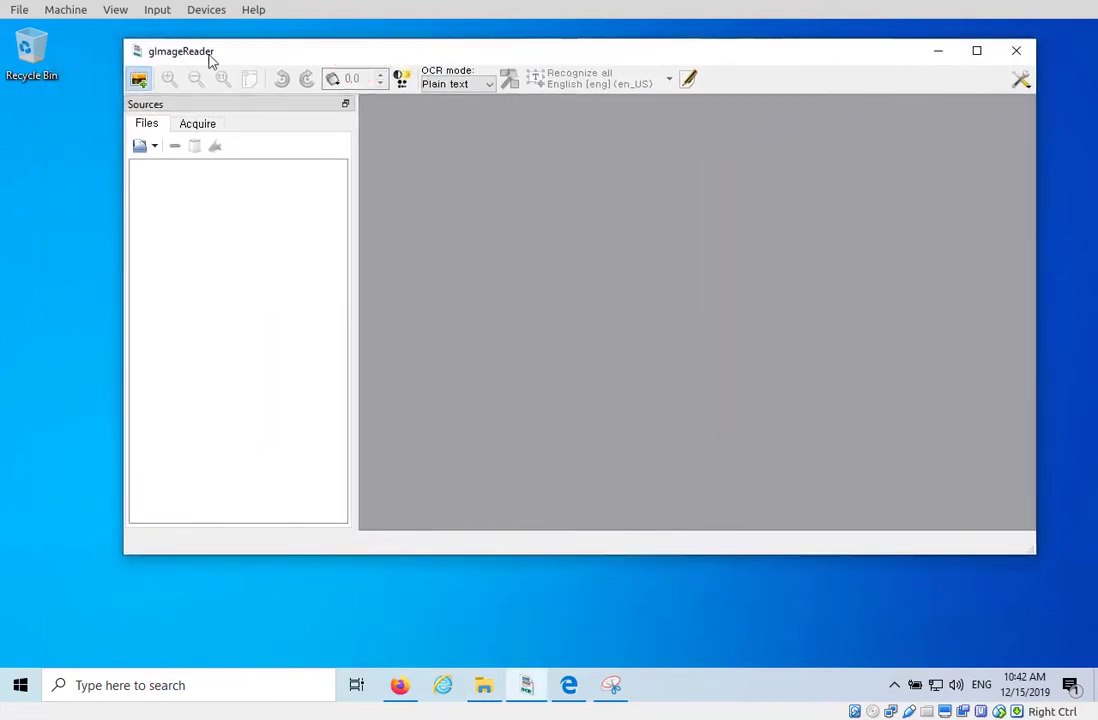
left_click(155, 148)
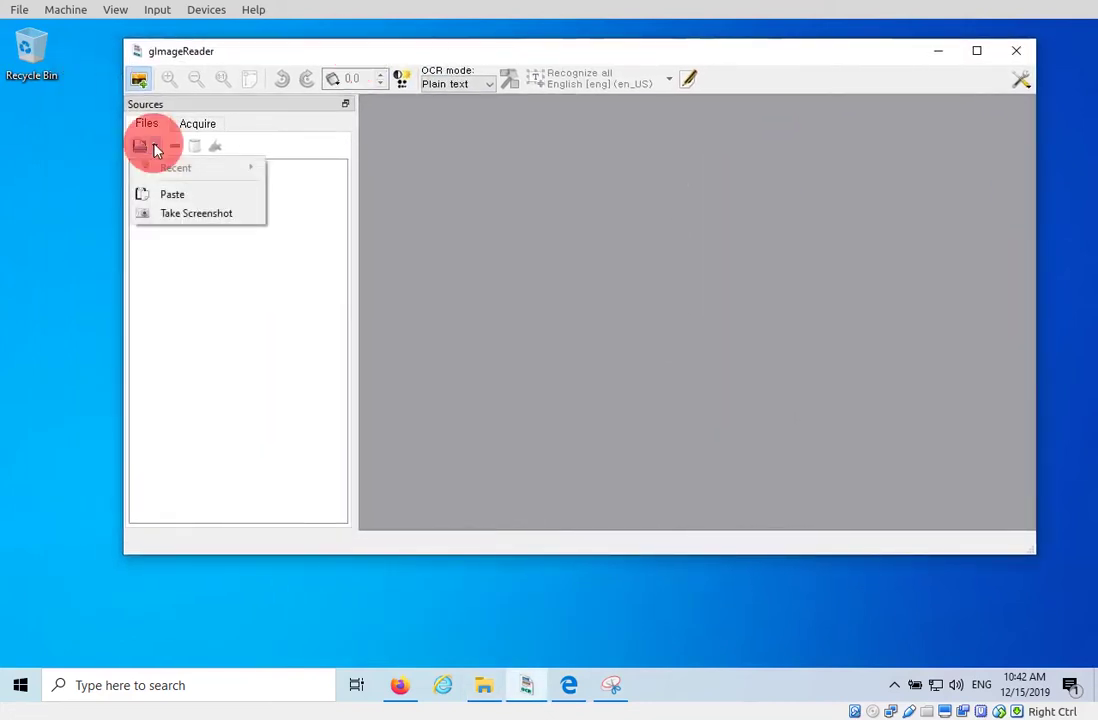
left_click(188, 196)
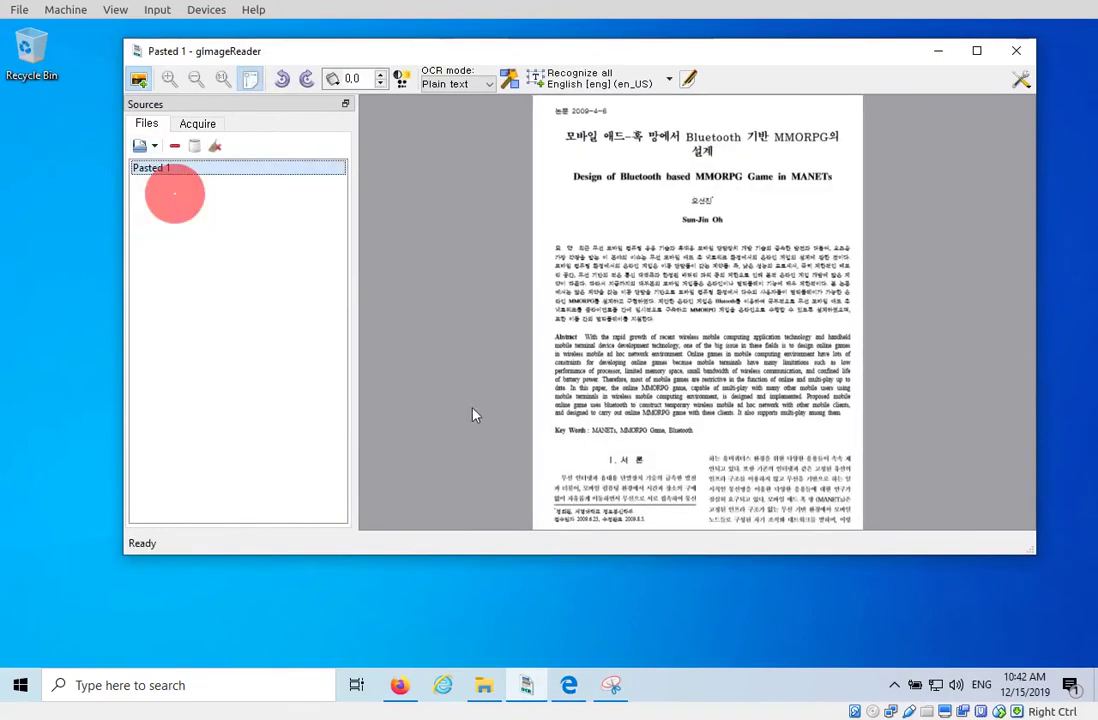
double_click(552, 52)
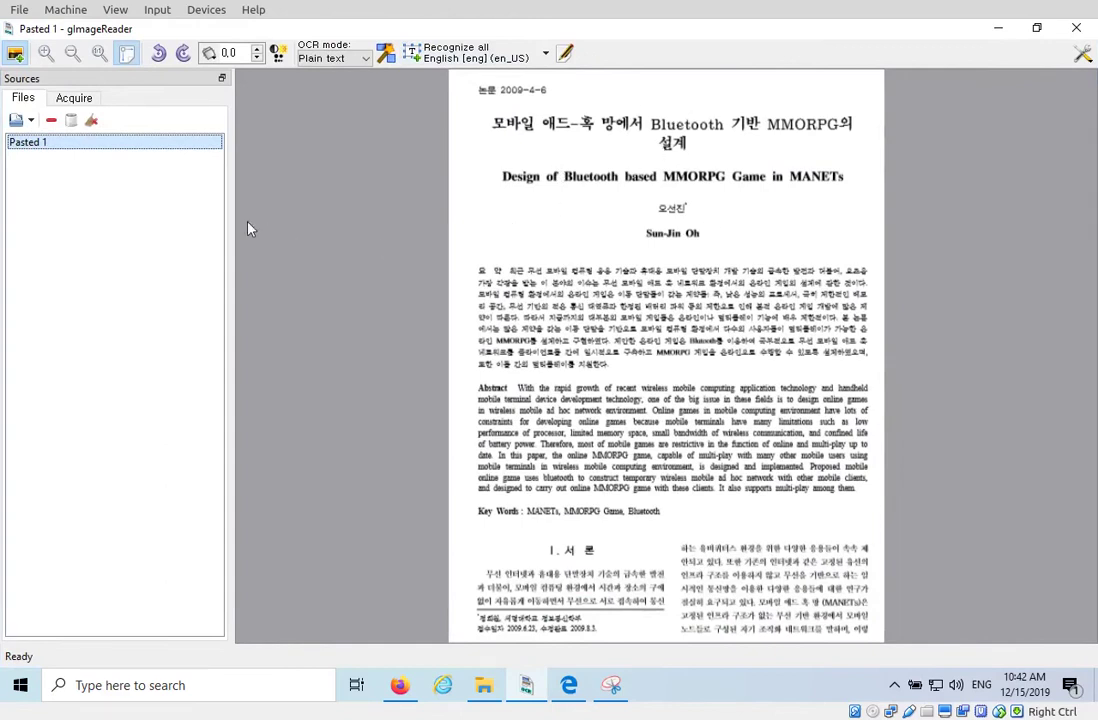
Select English and Korean recognition languages, recognize the whole page, and widen the Output panel.
left_click(38, 143)
left_click(487, 200)
left_click(546, 56)
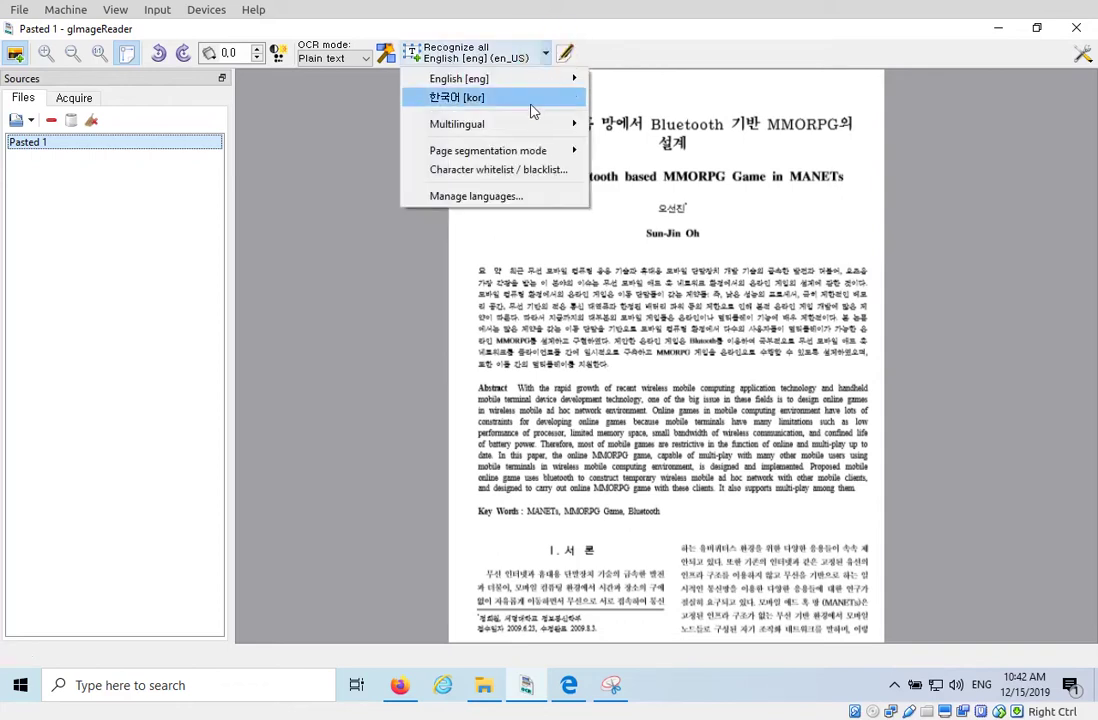
mouse_move(521, 137)
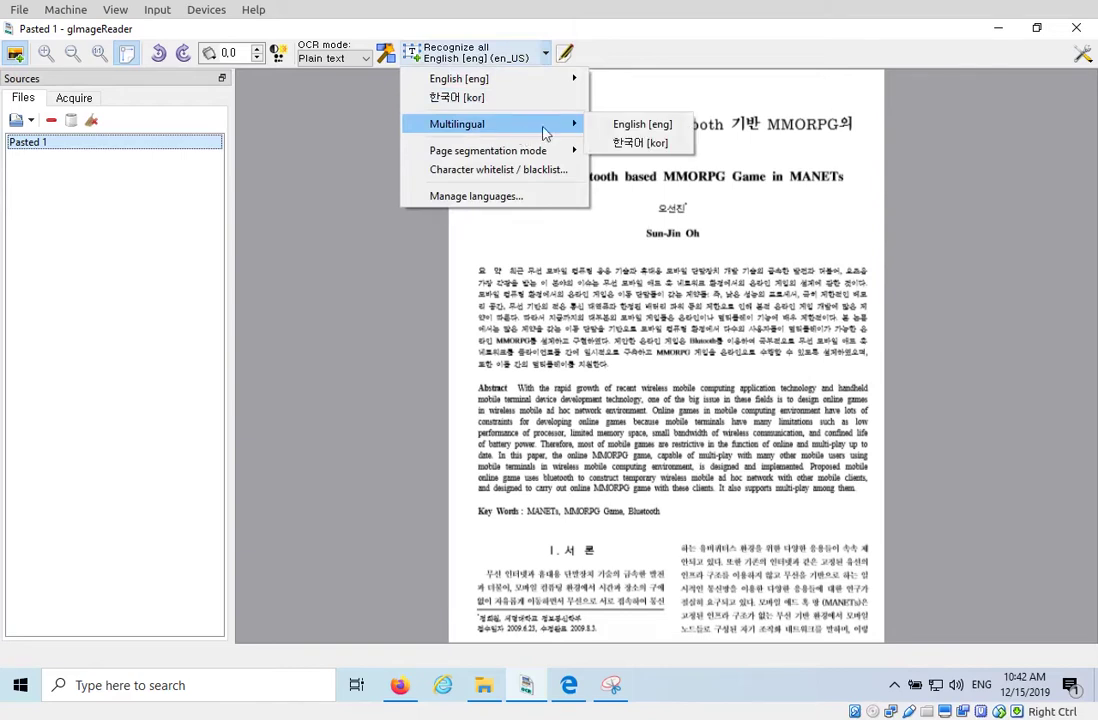
left_click(621, 124)
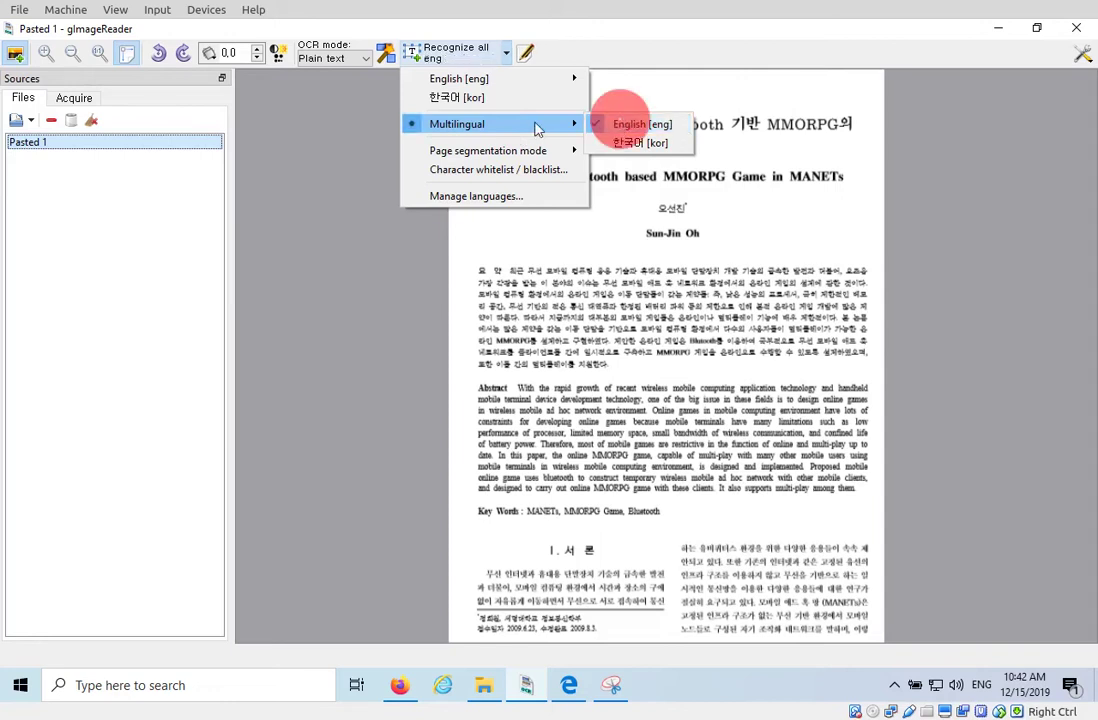
left_click(631, 145)
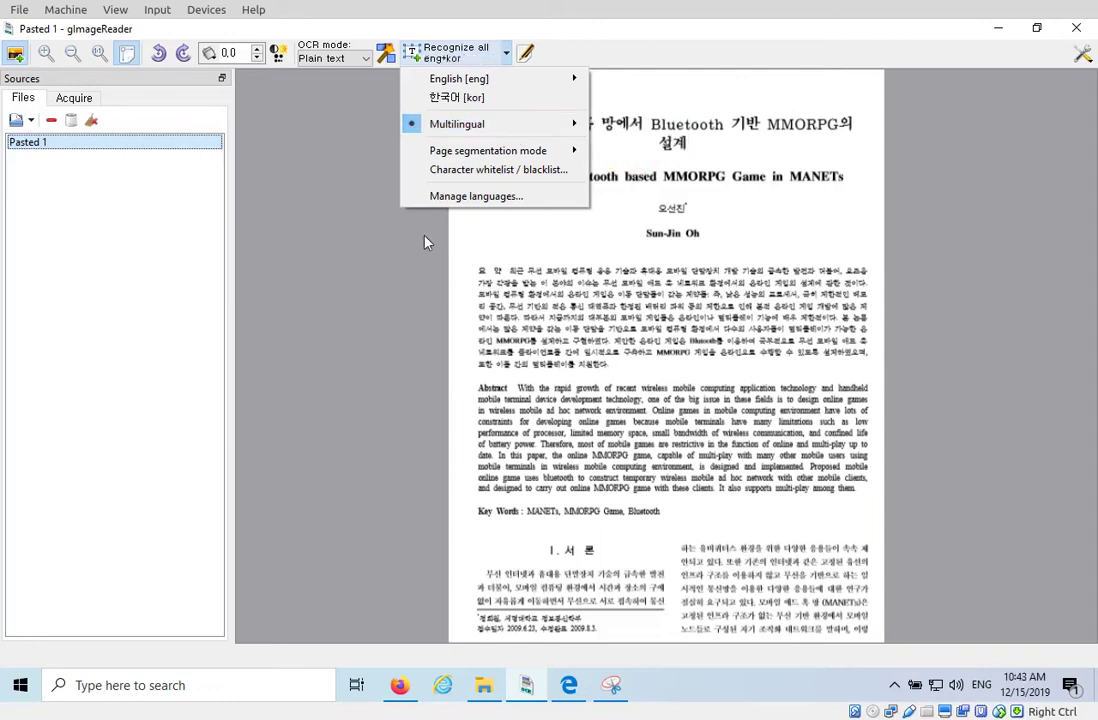
left_click(600, 42)
left_click(449, 50)
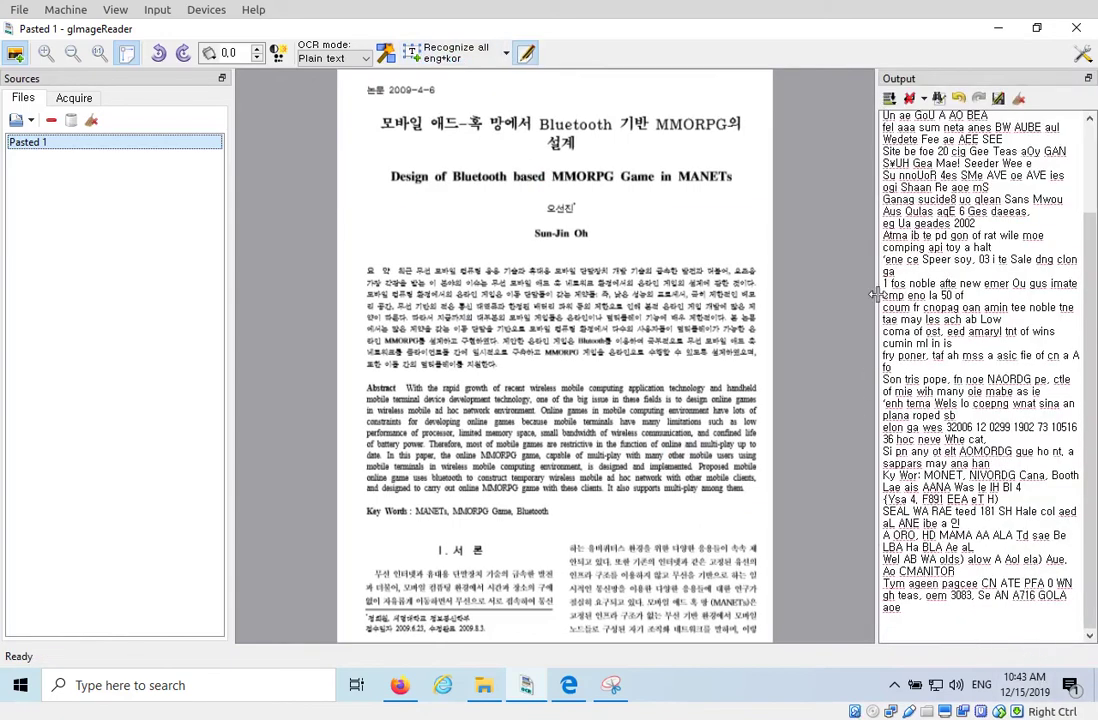
left_click_drag(866, 295, 733, 305)
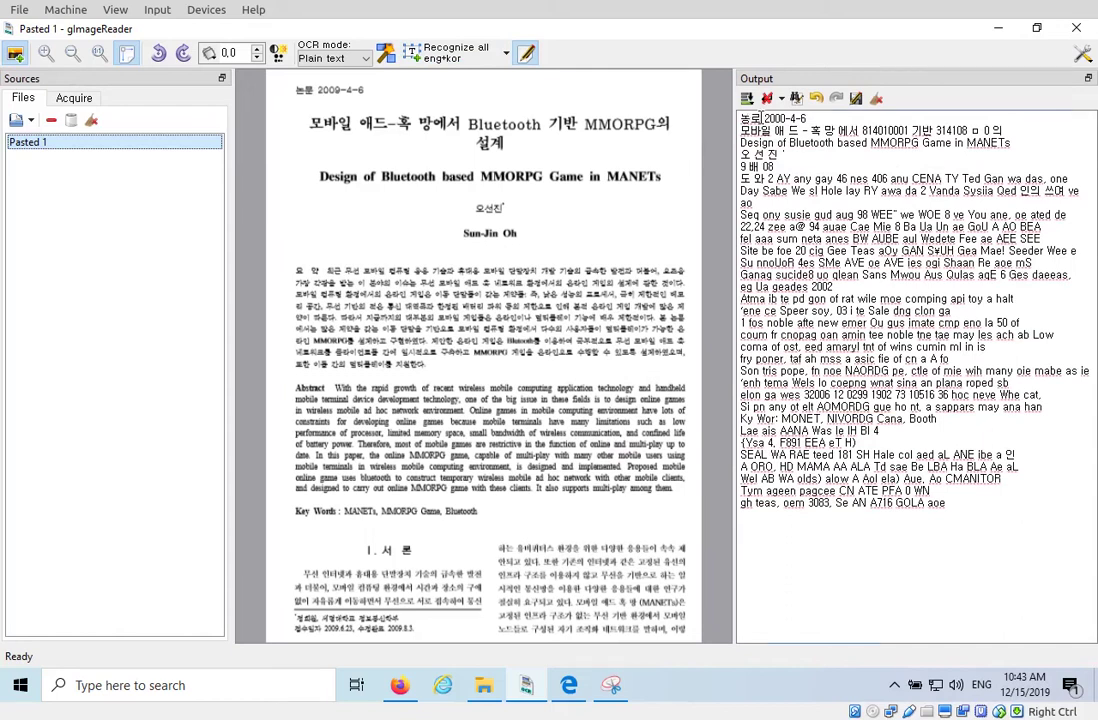
Edit output line 2, removing the space so 망 and 에서 read as 망에서.
left_click(757, 118)
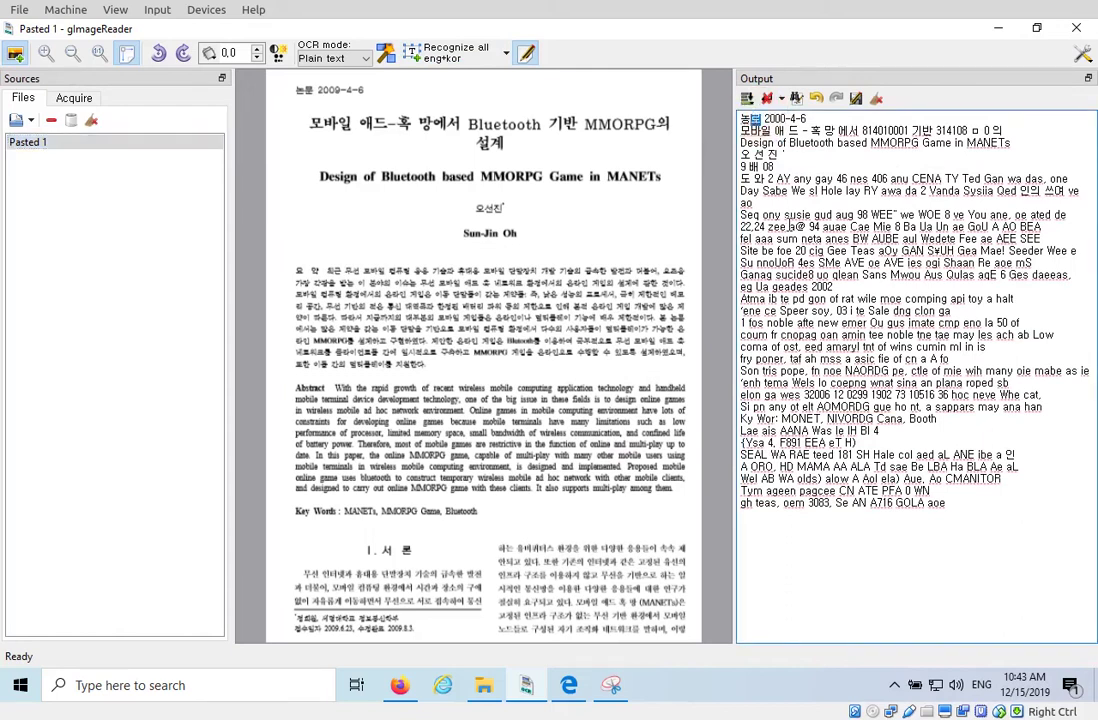
triple_click(829, 117)
left_click(792, 213)
left_click(789, 133)
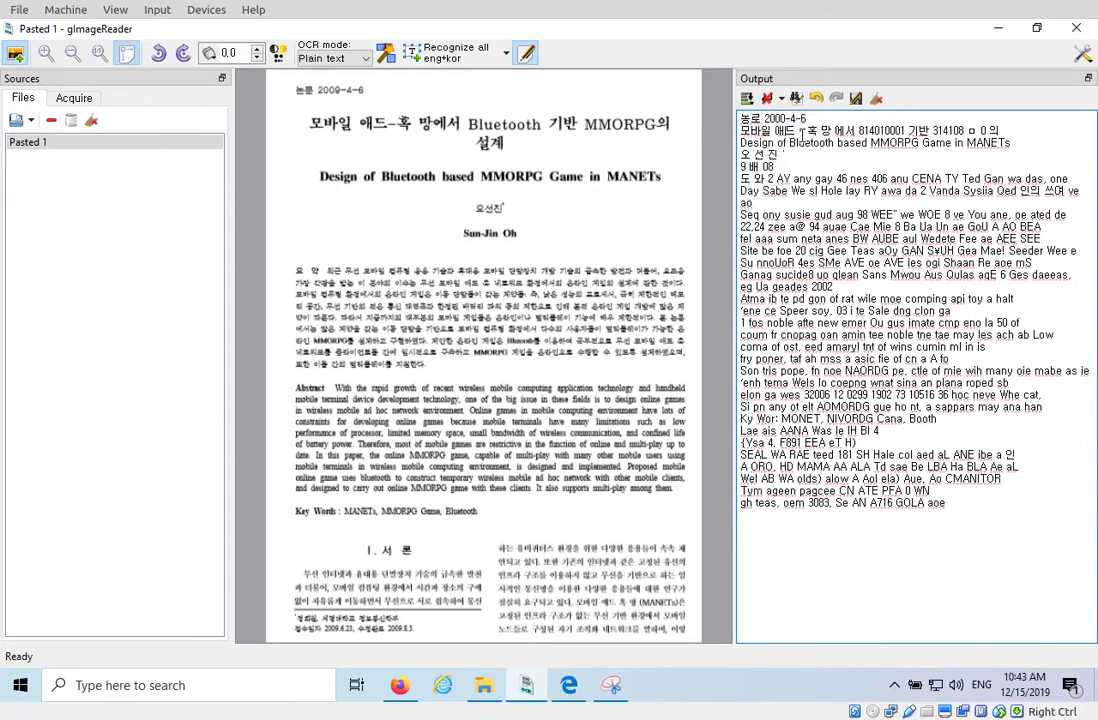
left_click(790, 135)
key("Delete")
key("Delete")
key("ctrl+z")
left_click(822, 129)
key("Delete")
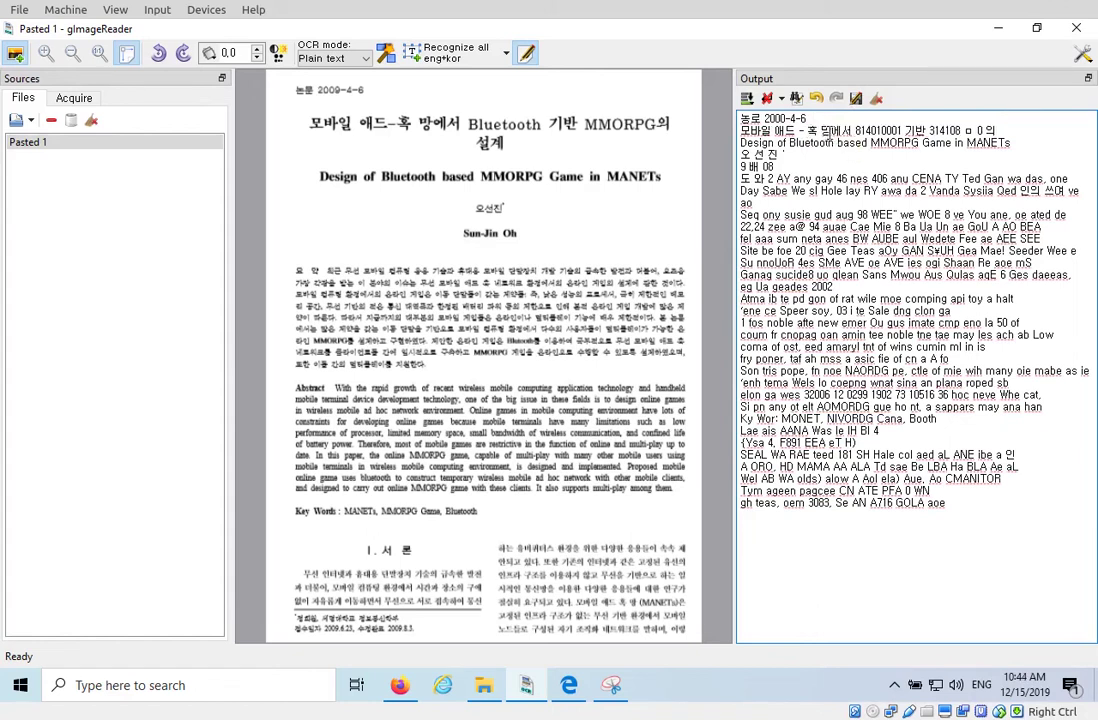
left_click(827, 129)
left_click(850, 133)
Fix the Korean title line: replace 814010001 with 'Bluetooth' and 314108 with 'MMORPG', and delete the stray characters before 의.
left_click_drag(855, 130, 900, 130)
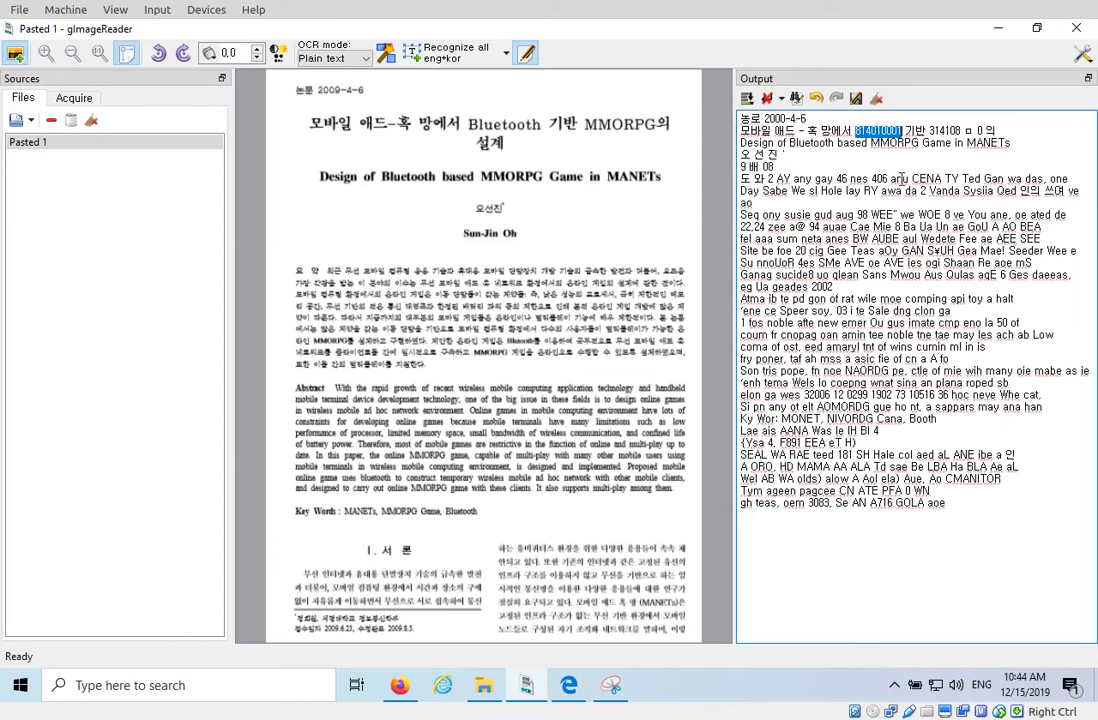
type("Blu")
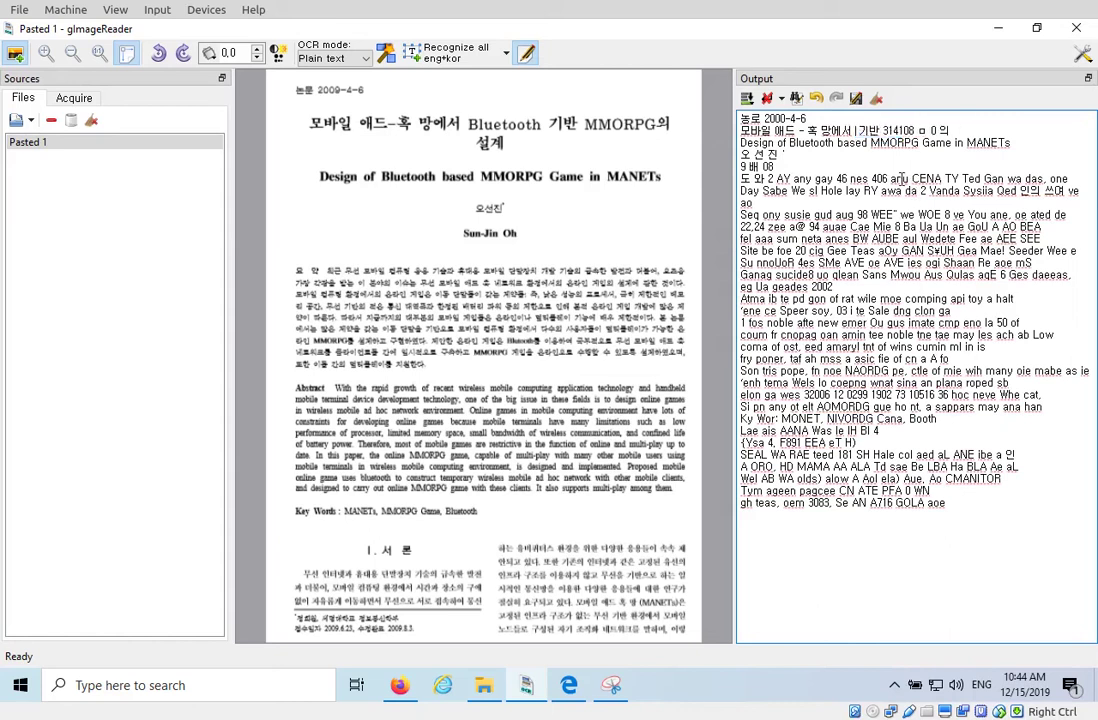
type("etooth")
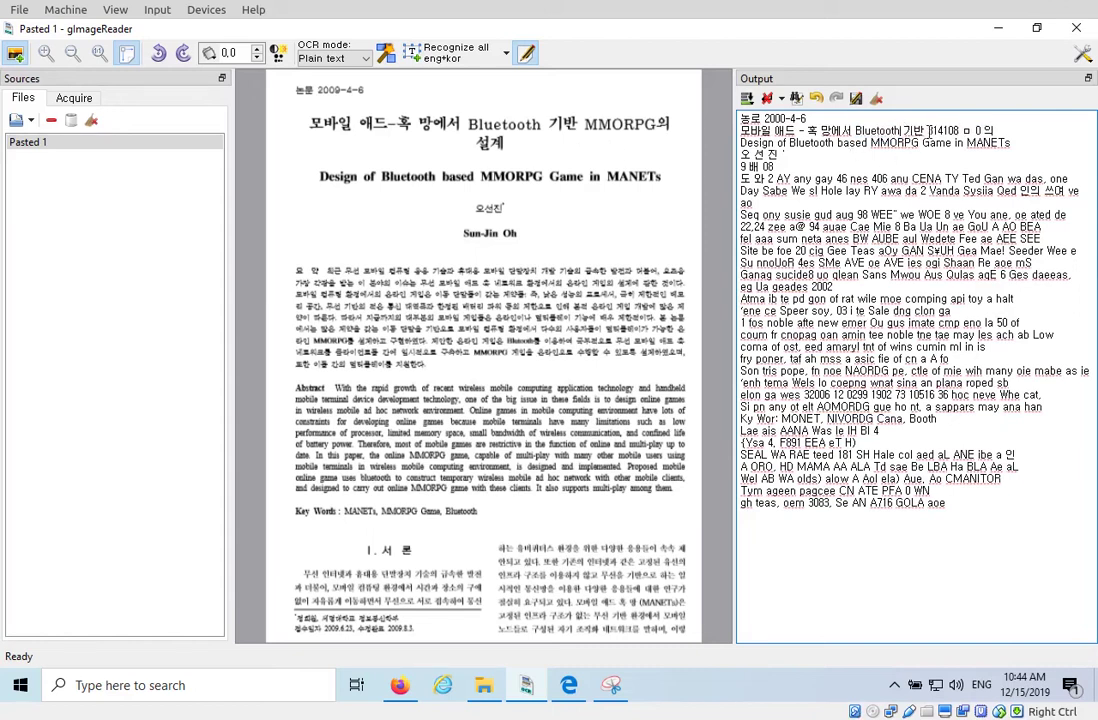
double_click(940, 130)
type("MMORPG")
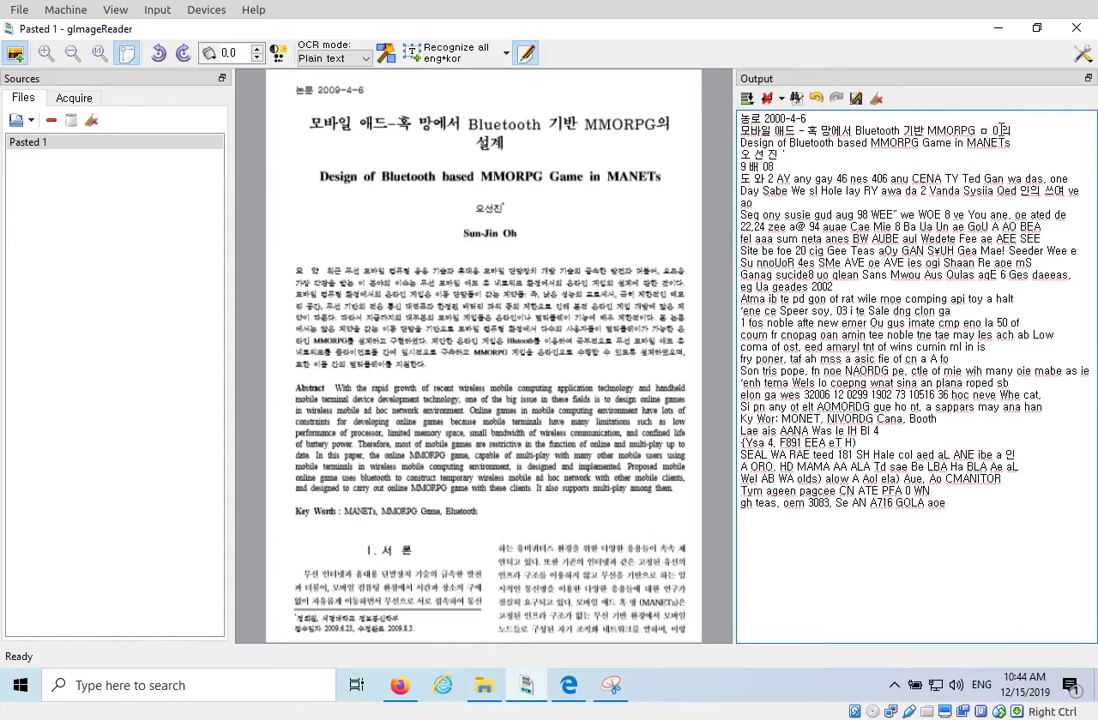
left_click_drag(1003, 130, 981, 131)
key("Delete")
left_click(1012, 124)
left_click_drag(922, 143, 741, 144)
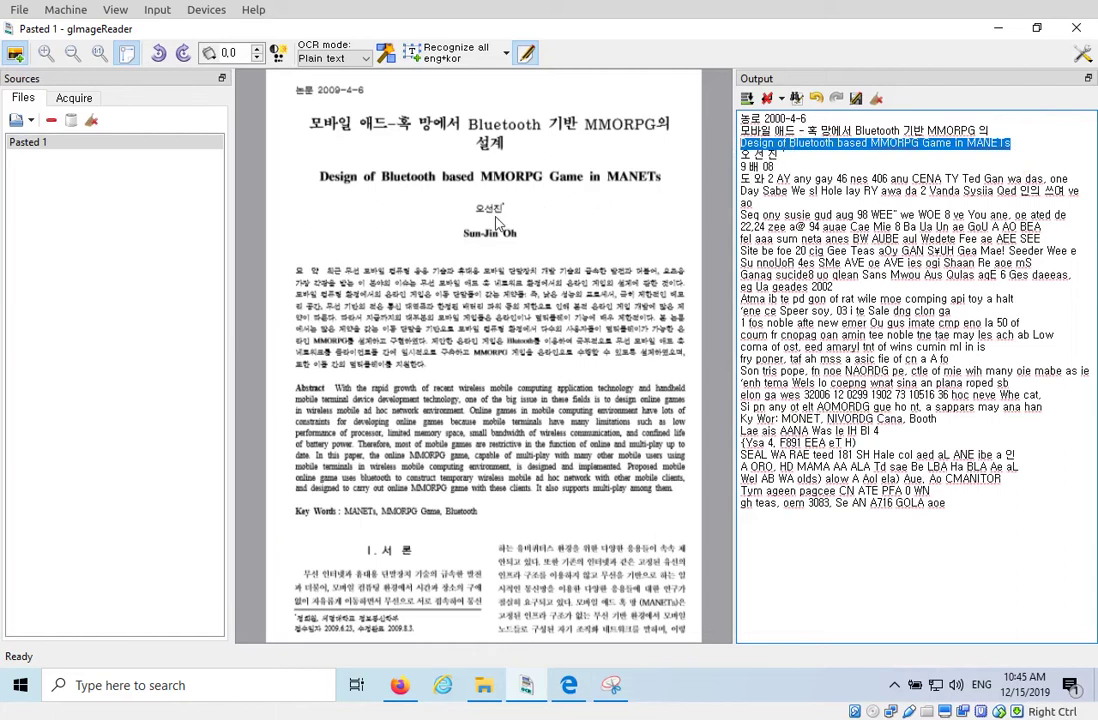
left_click(794, 150)
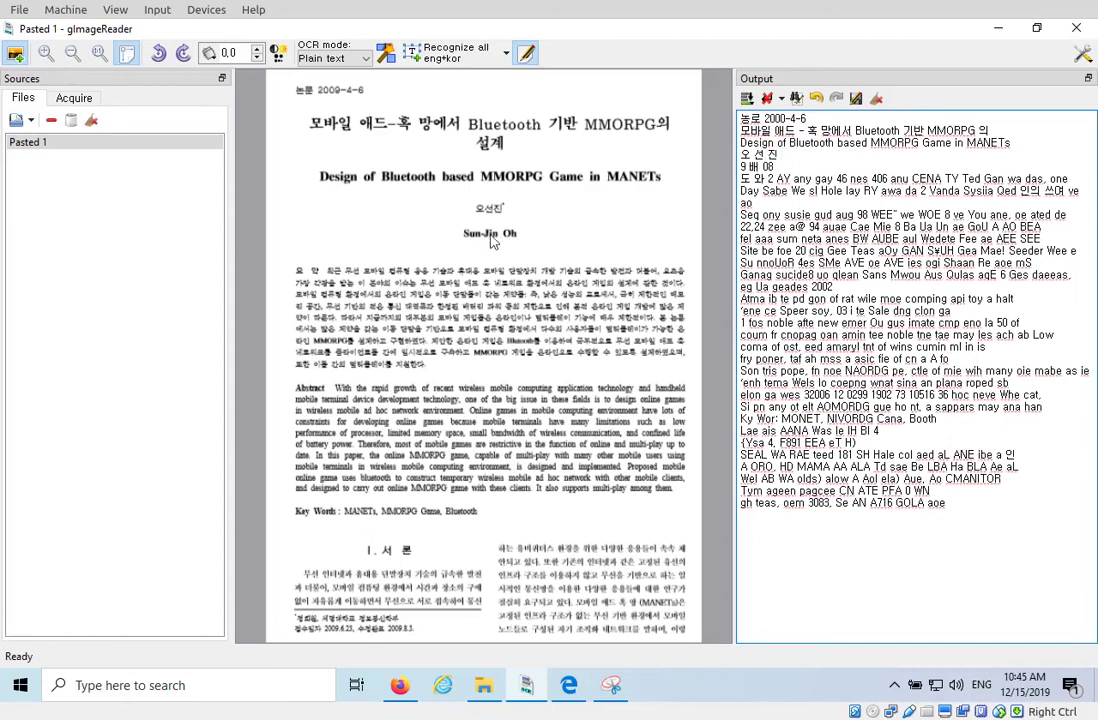
Delete the misread line '9 배 08' from the output.
triple_click(789, 163)
key("Delete")
left_click_drag(295, 266, 545, 283)
left_click(552, 312)
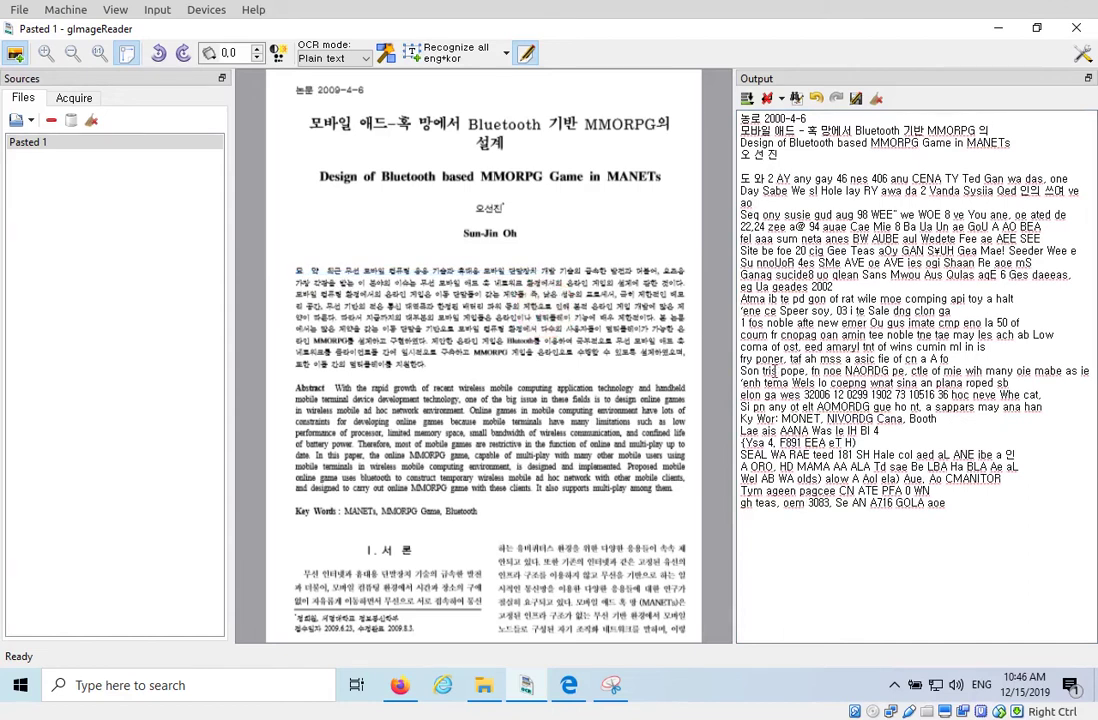
Select all the garbled output text from '도 와' to the end.
left_click_drag(741, 178, 768, 178)
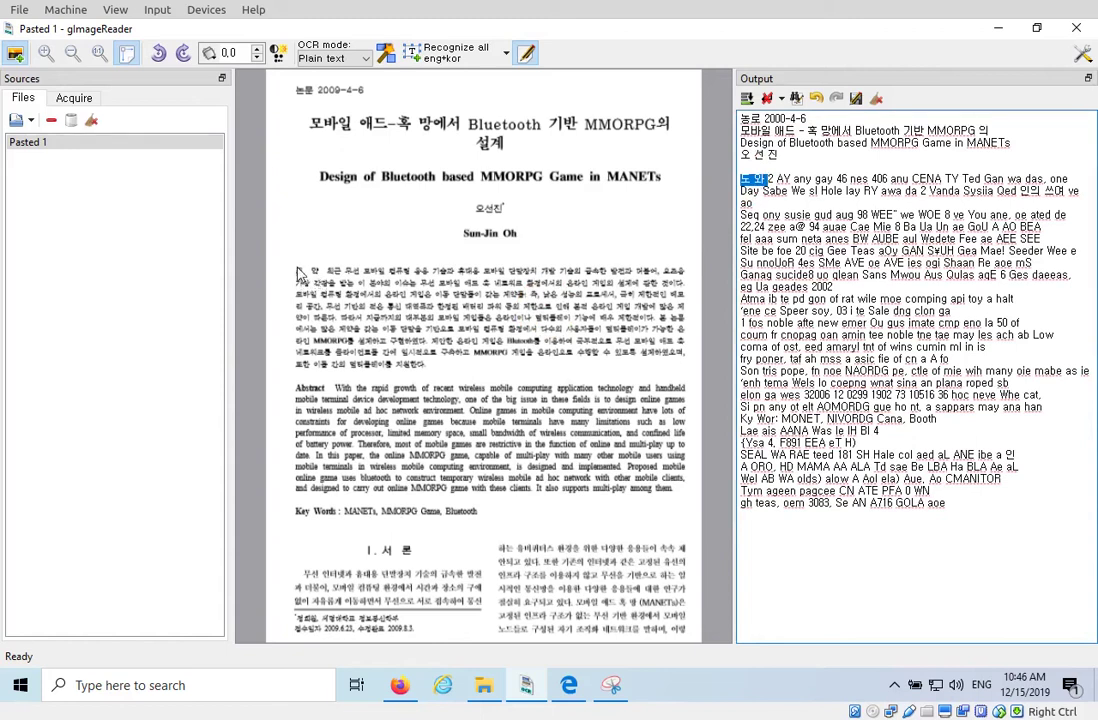
key("Up")
left_click_drag(741, 178, 967, 513)
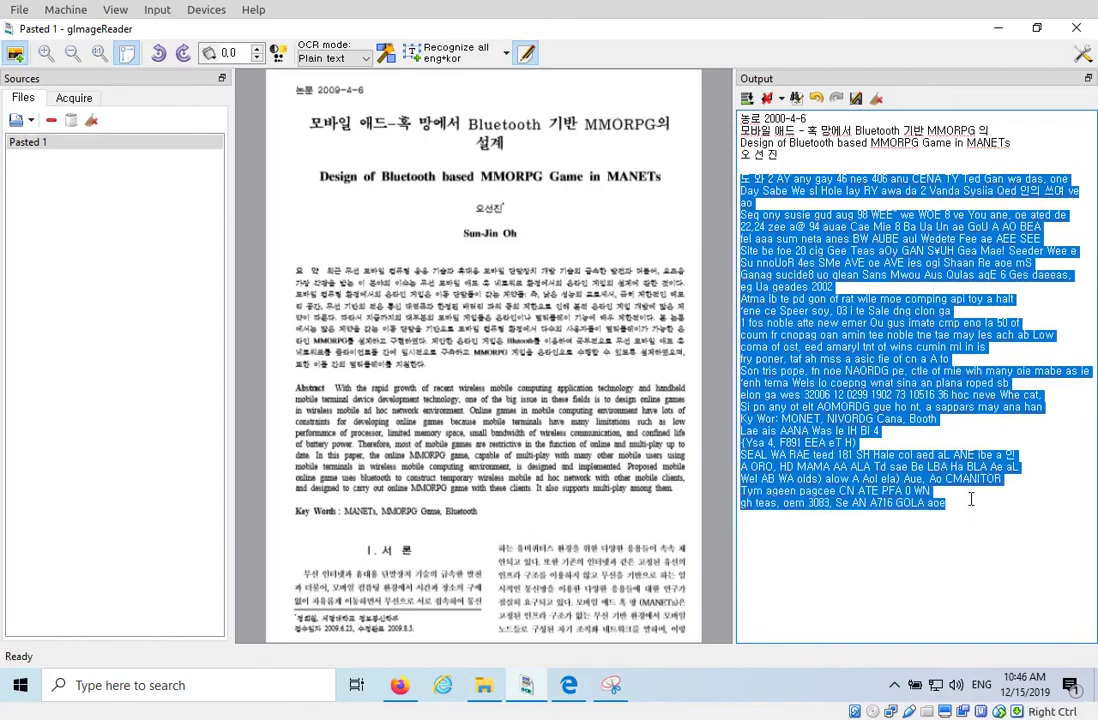
left_click(800, 268)
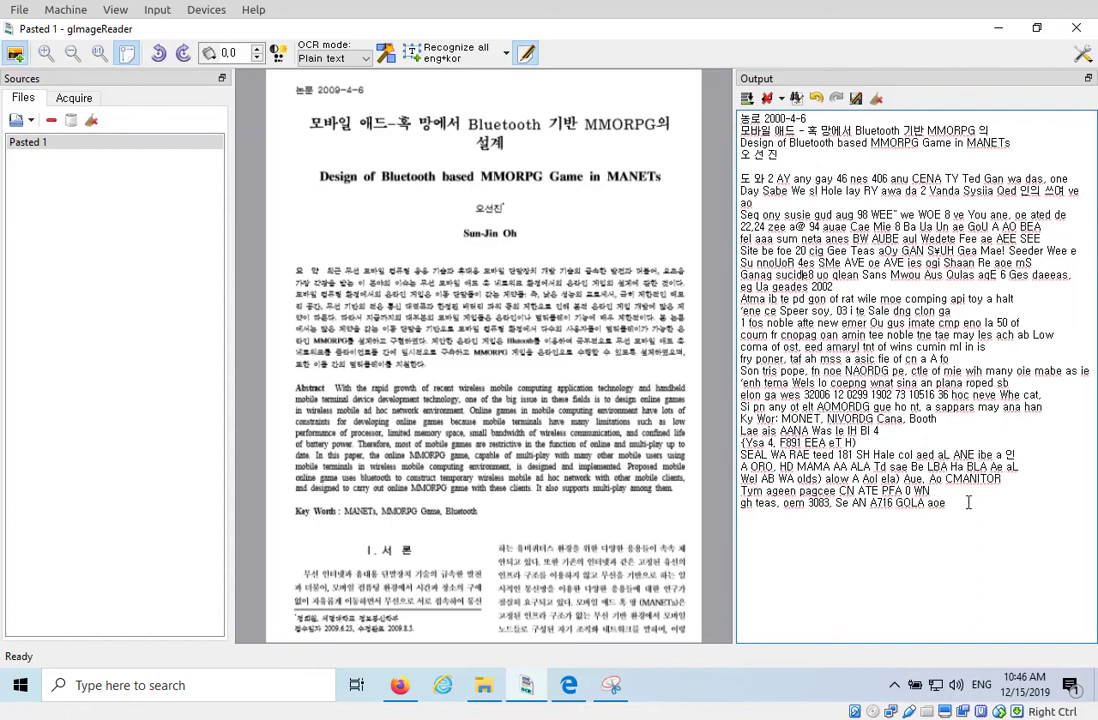
mouse_move(933, 491)
left_mouse_down()
mouse_move(967, 505)
mouse_move(650, 165)
mouse_move(443, 167)
left_mouse_up()
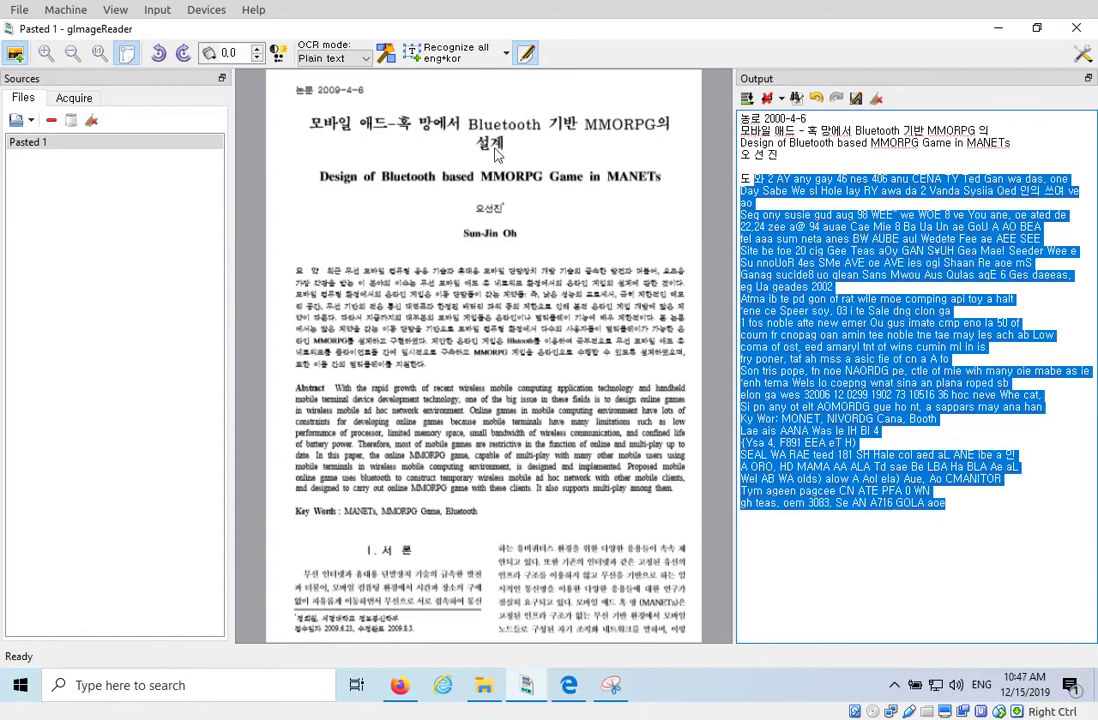
left_click(795, 425)
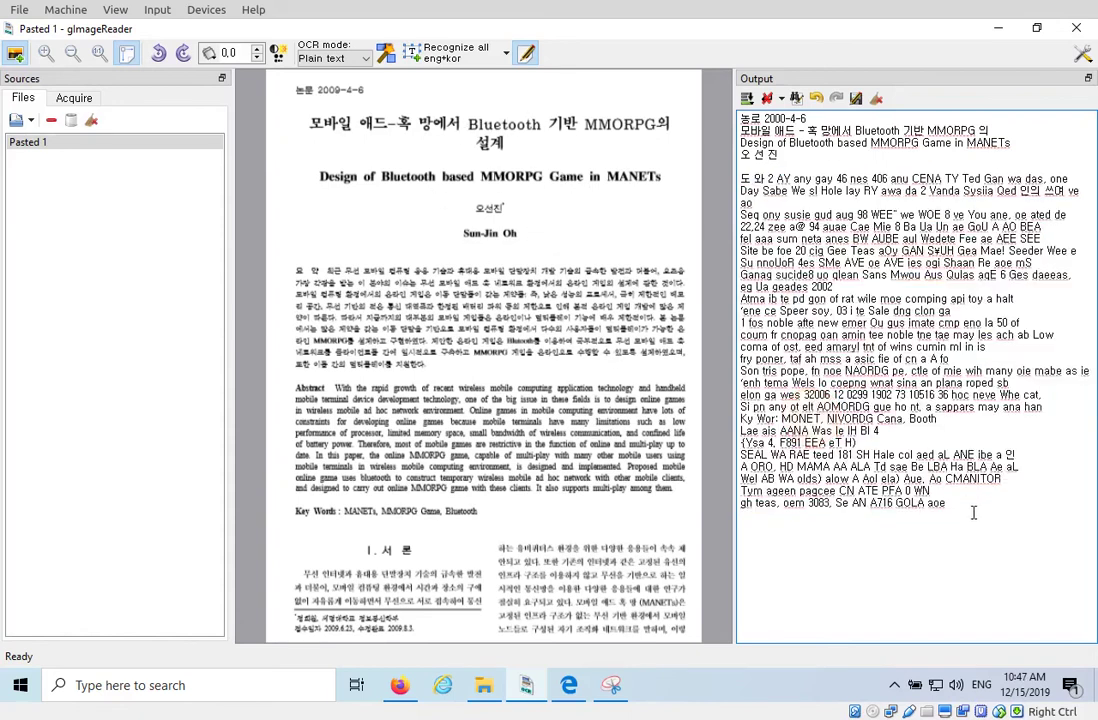
left_click_drag(973, 510, 742, 176)
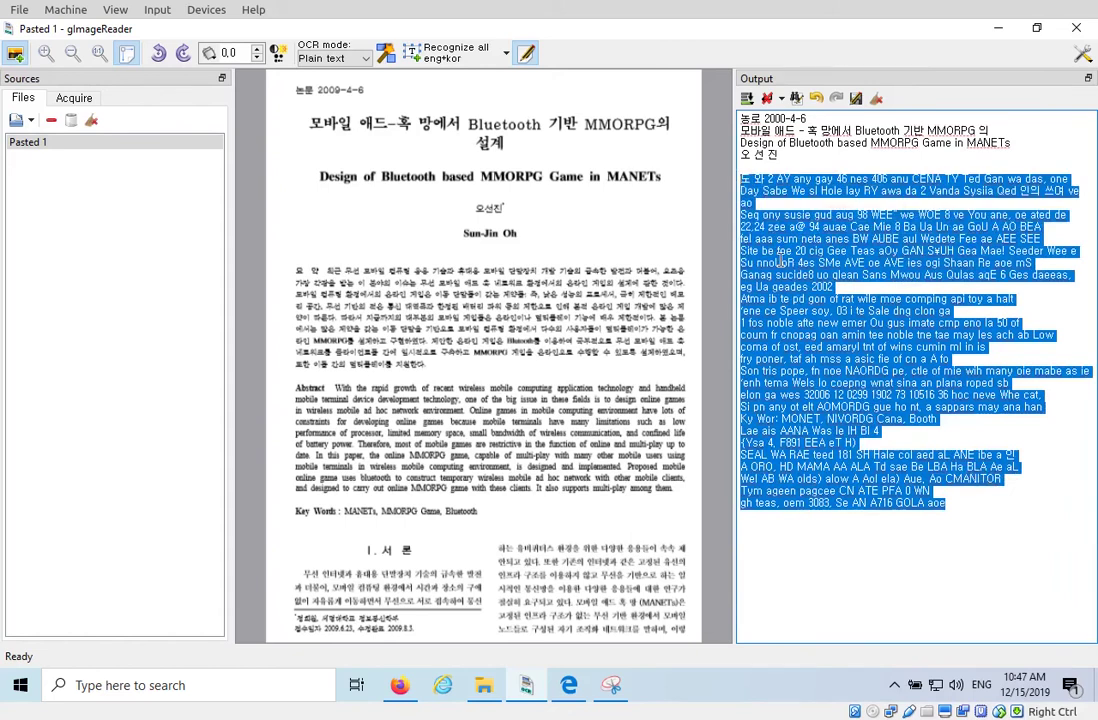
Delete the garbled abstract text and make 한국어 [kor] the only recognition language.
key("Delete")
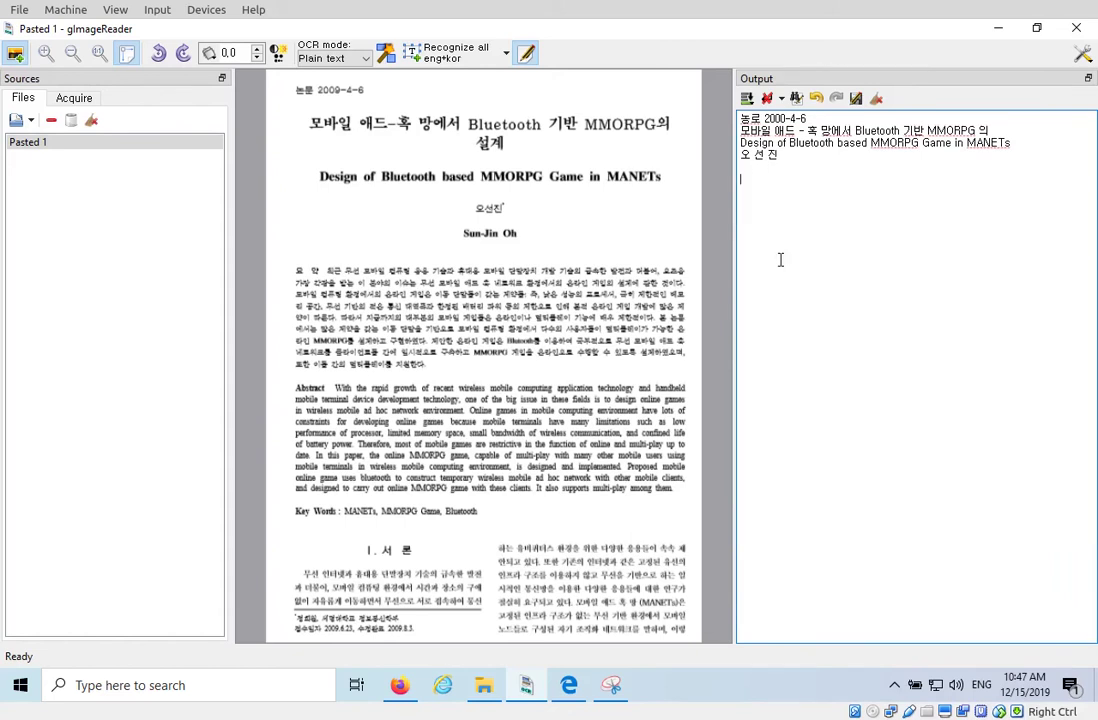
left_click(507, 52)
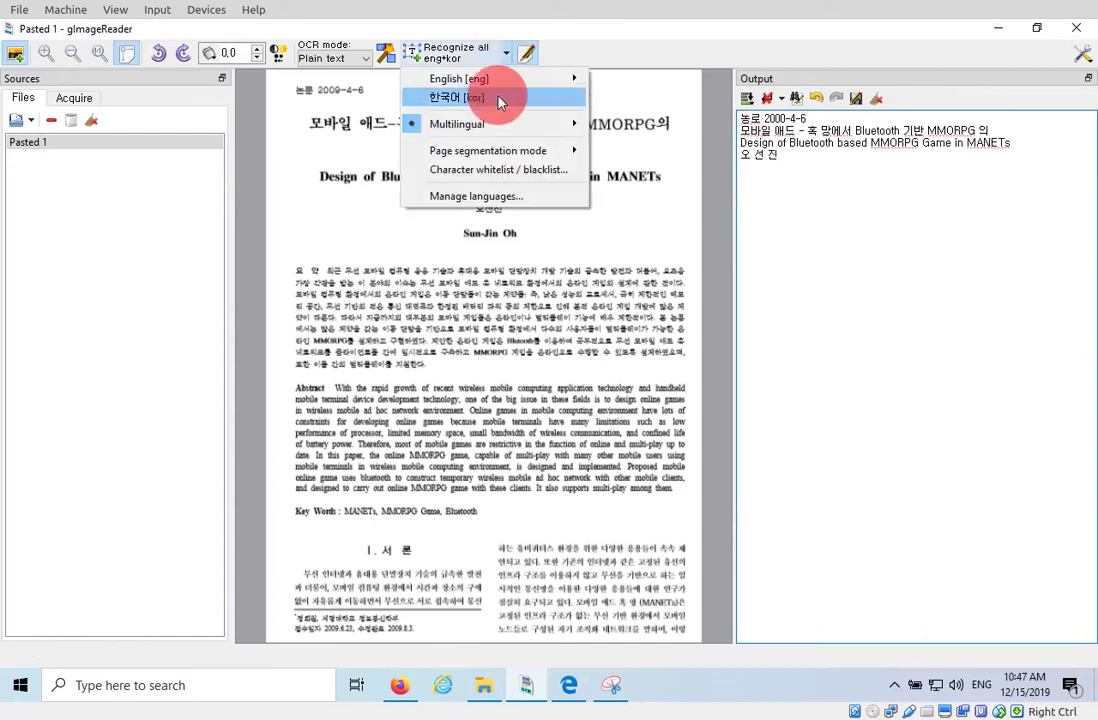
left_click(501, 100)
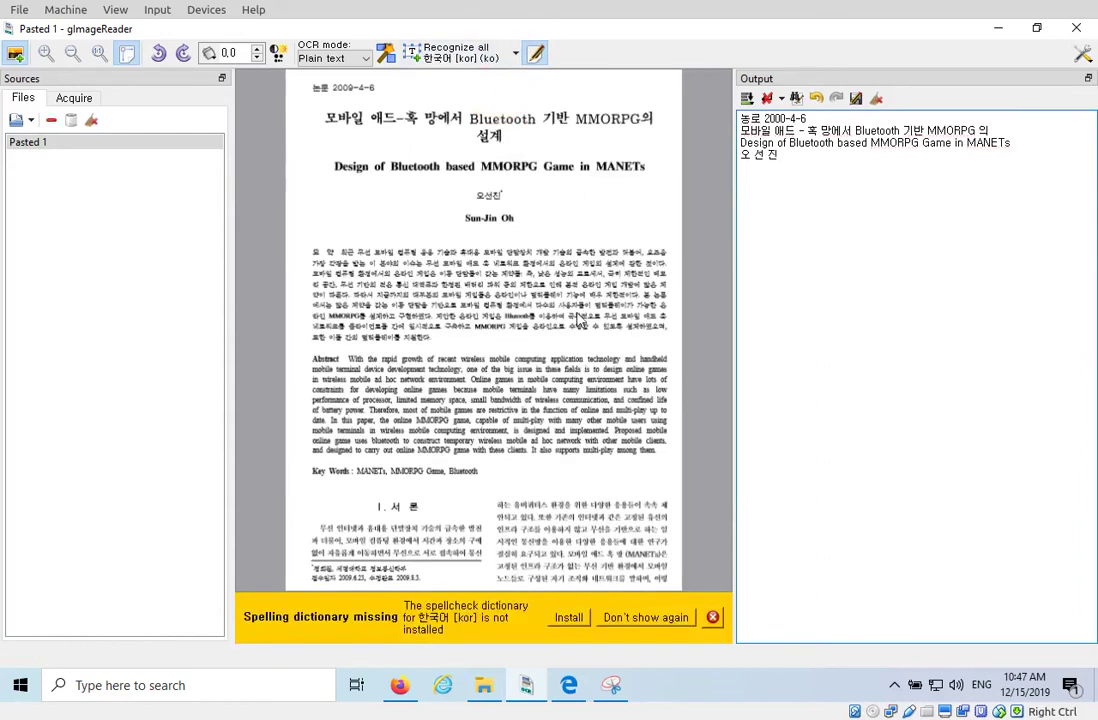
Try installing the Korean spelling dictionary, dismiss the resulting error, and close the notice bar.
left_click(568, 617)
left_click(574, 617)
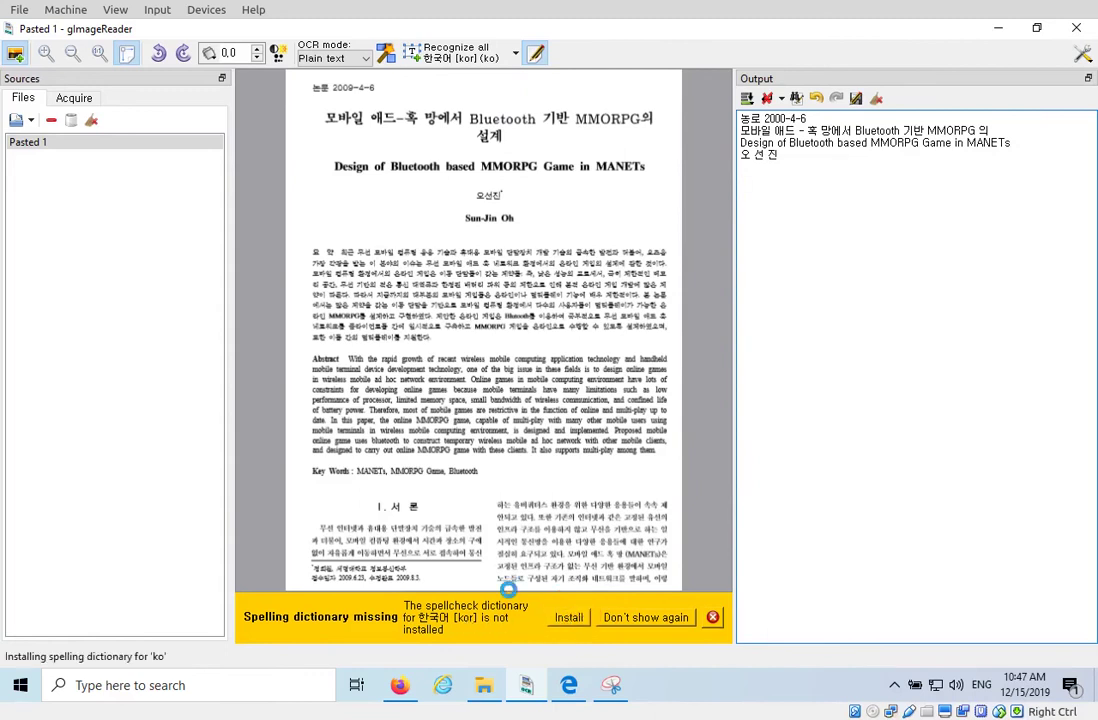
left_click(538, 372)
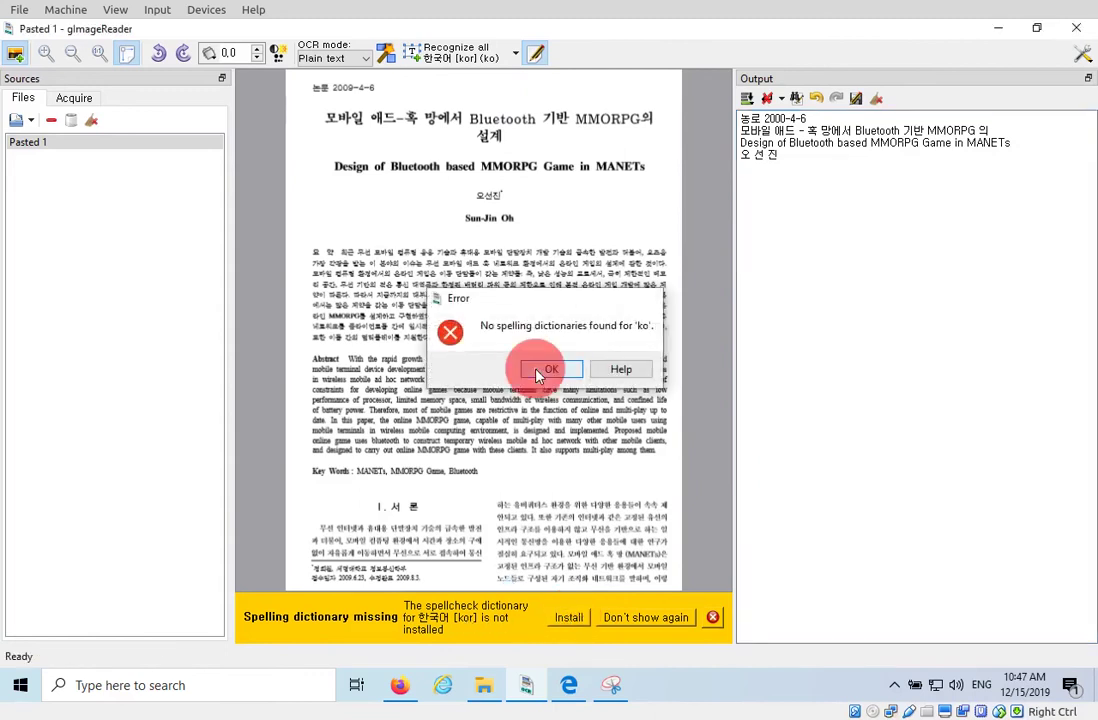
left_click(712, 617)
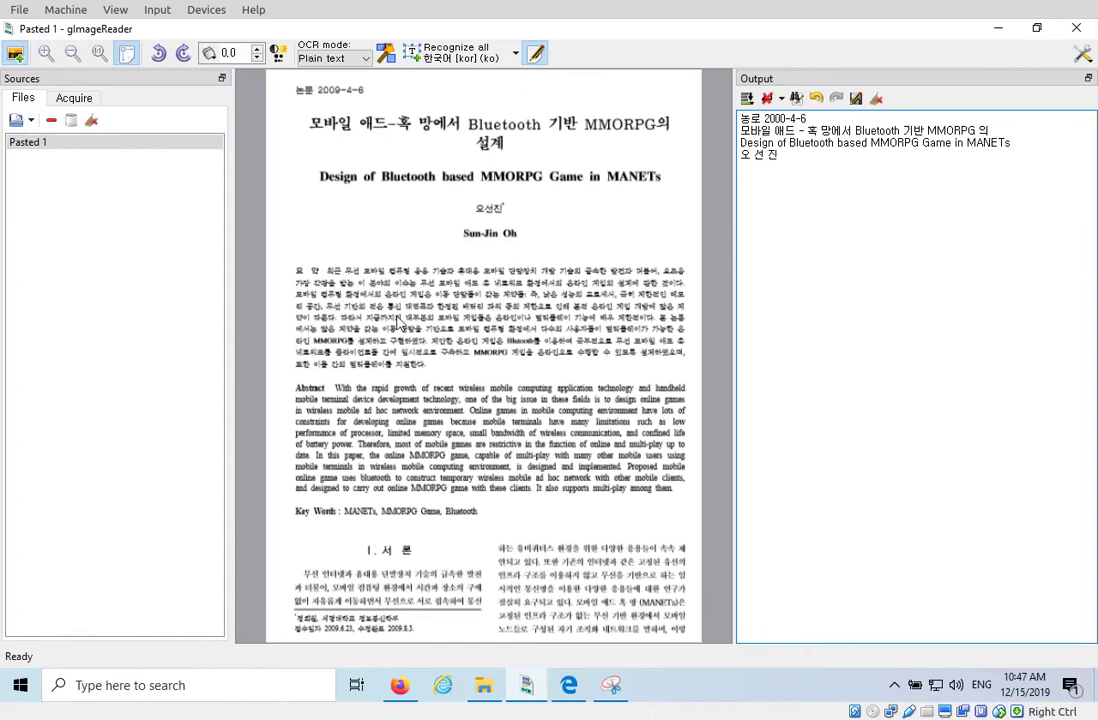
Draw a recognition box over the Korean abstract paragraph, stretching its top-left and bottom-left edges to fit.
left_click(516, 54)
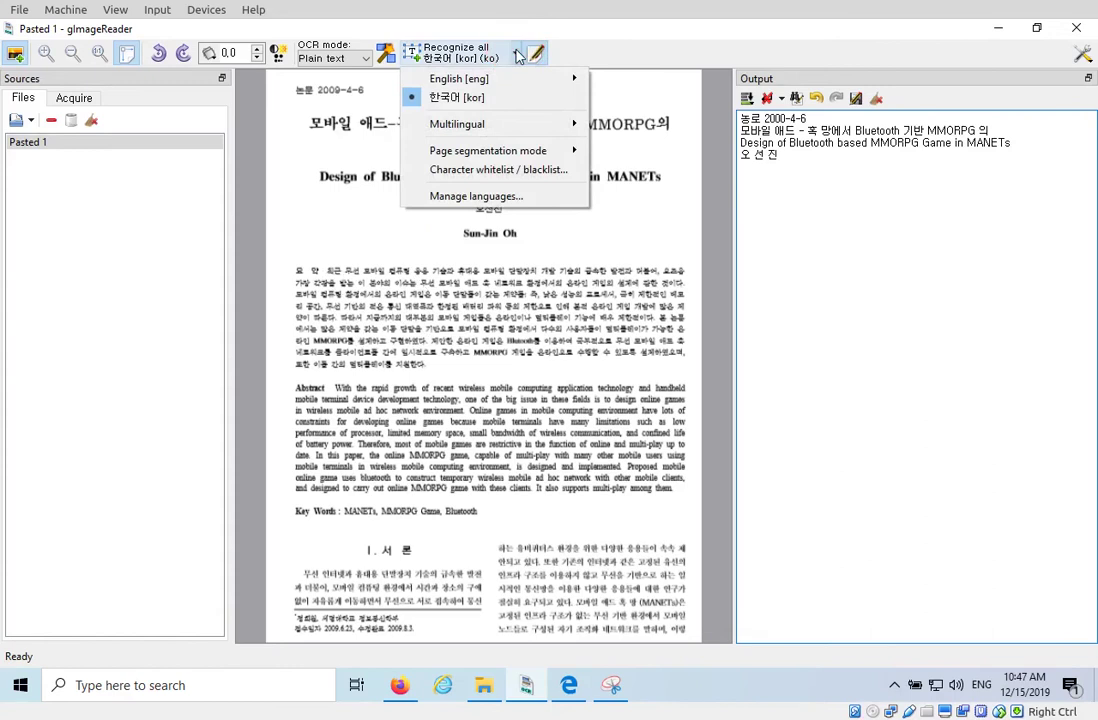
left_click(388, 262)
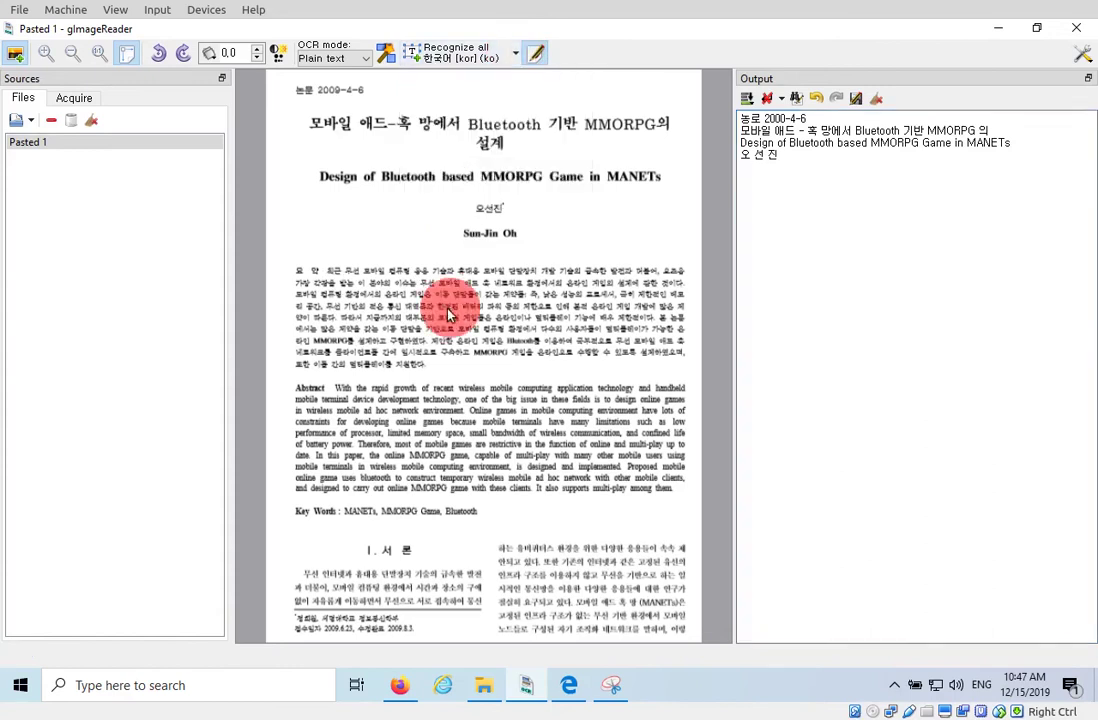
left_click(297, 262)
left_click_drag(323, 290, 690, 370)
left_click_drag(297, 263, 291, 257)
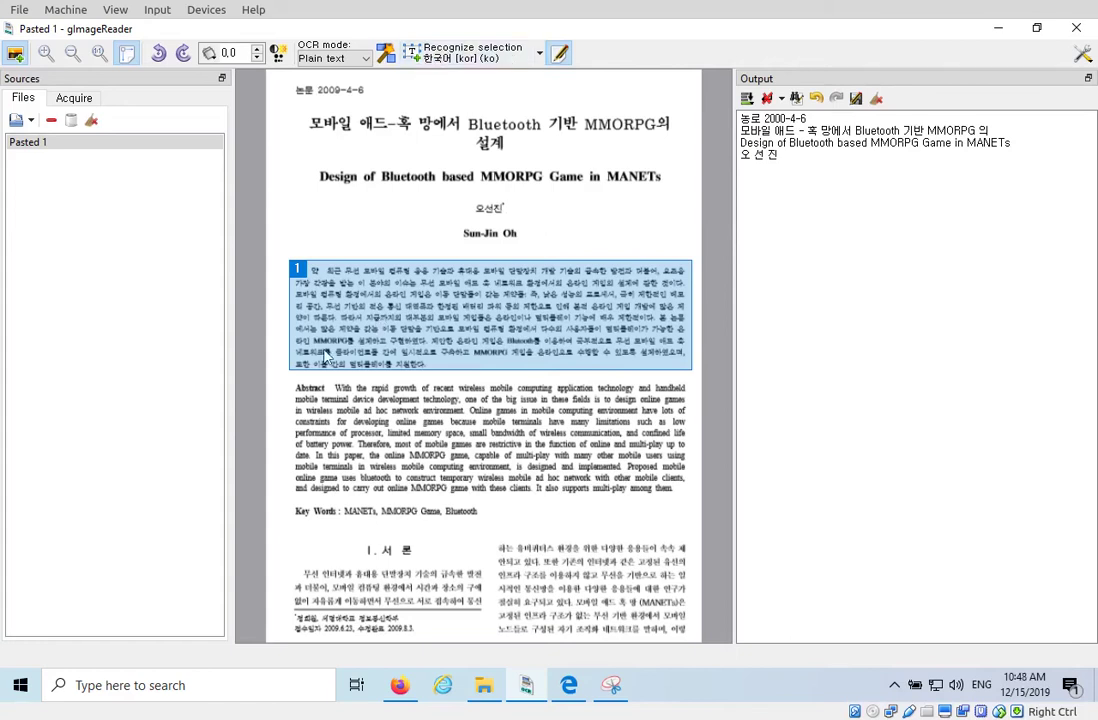
left_click_drag(288, 367, 286, 370)
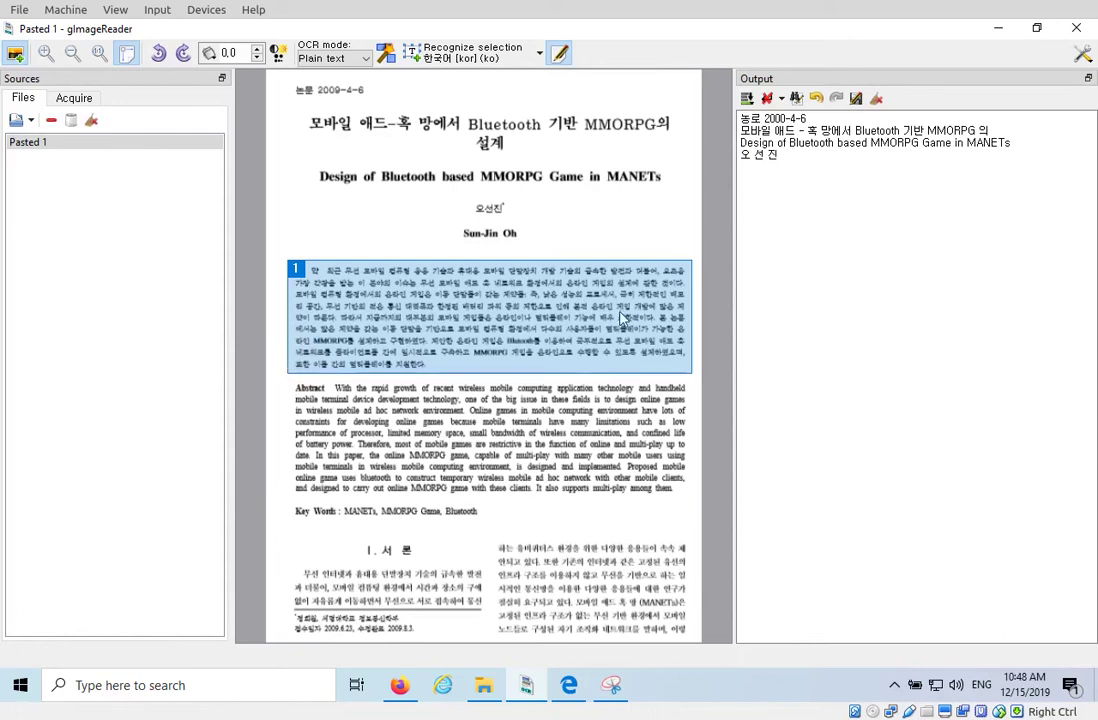
Recognize the marked Korean abstract, then select its recognized lines in the output.
left_click(460, 58)
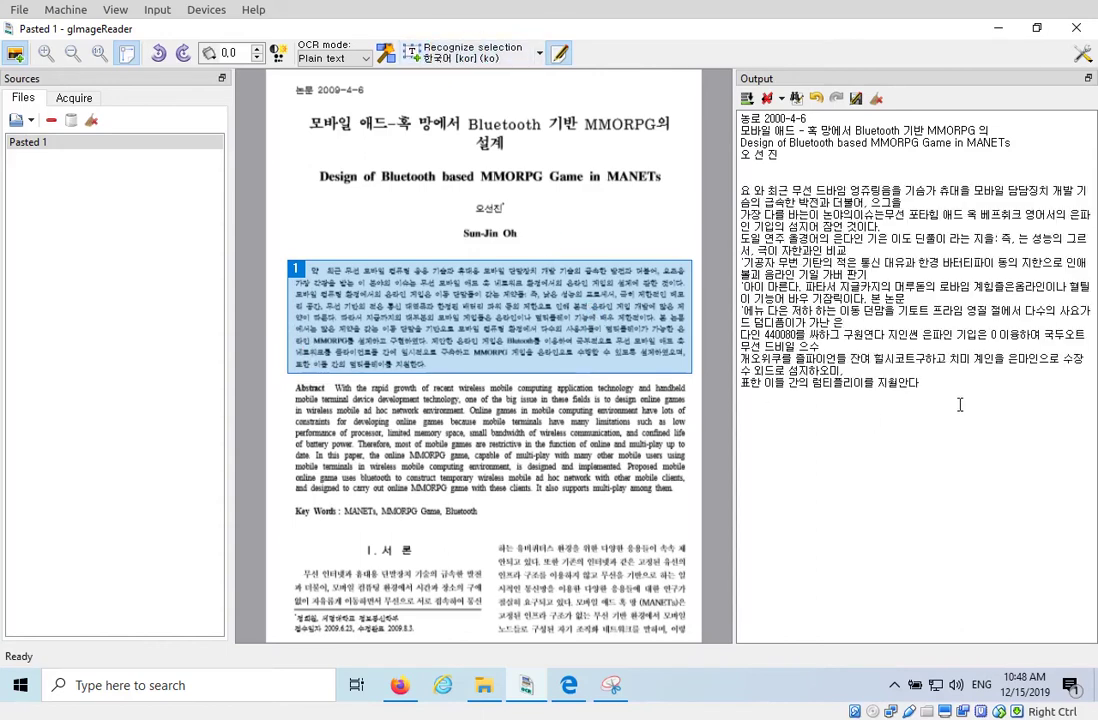
left_click(760, 196)
left_click(779, 277)
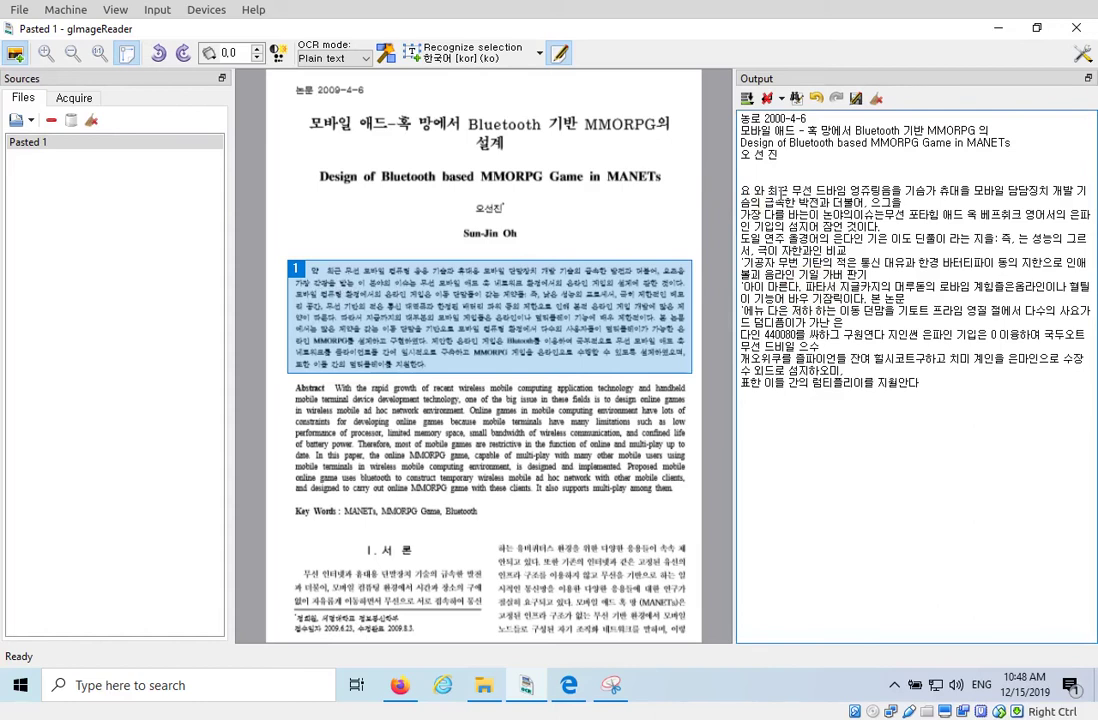
left_click(903, 198)
left_click(906, 200)
left_click_drag(906, 200, 909, 236)
left_click(911, 247)
left_click_drag(820, 371, 787, 173)
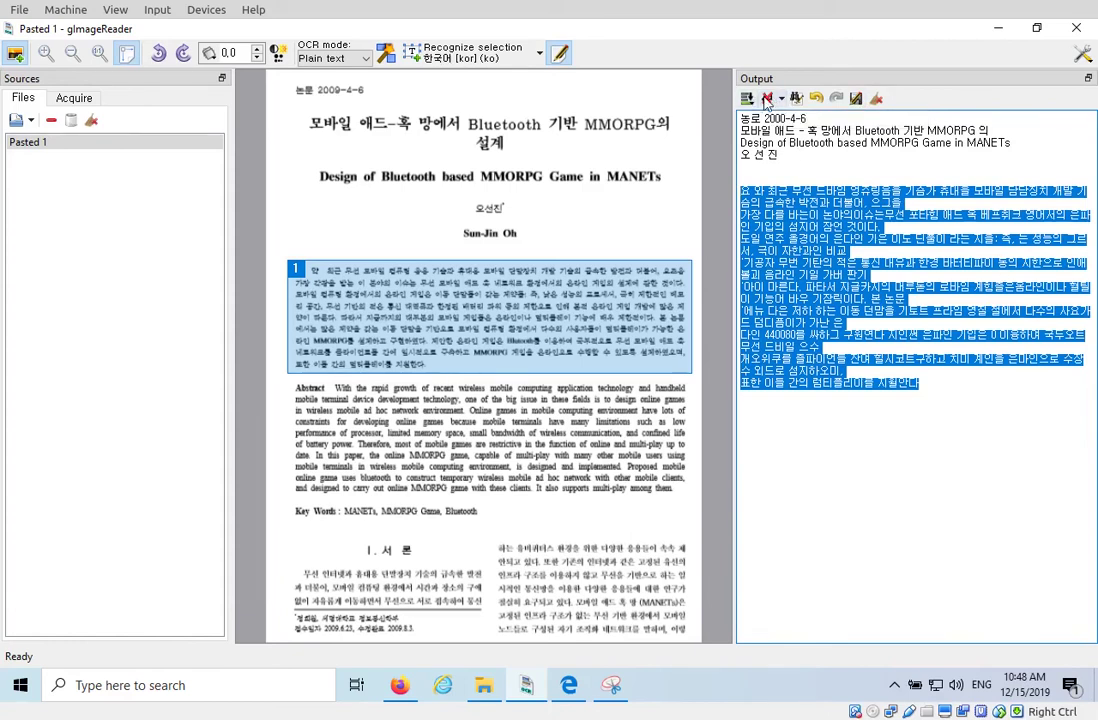
Strip the line breaks from the selected Korean abstract lines and review the resulting paragraph's spacing.
left_click(768, 98)
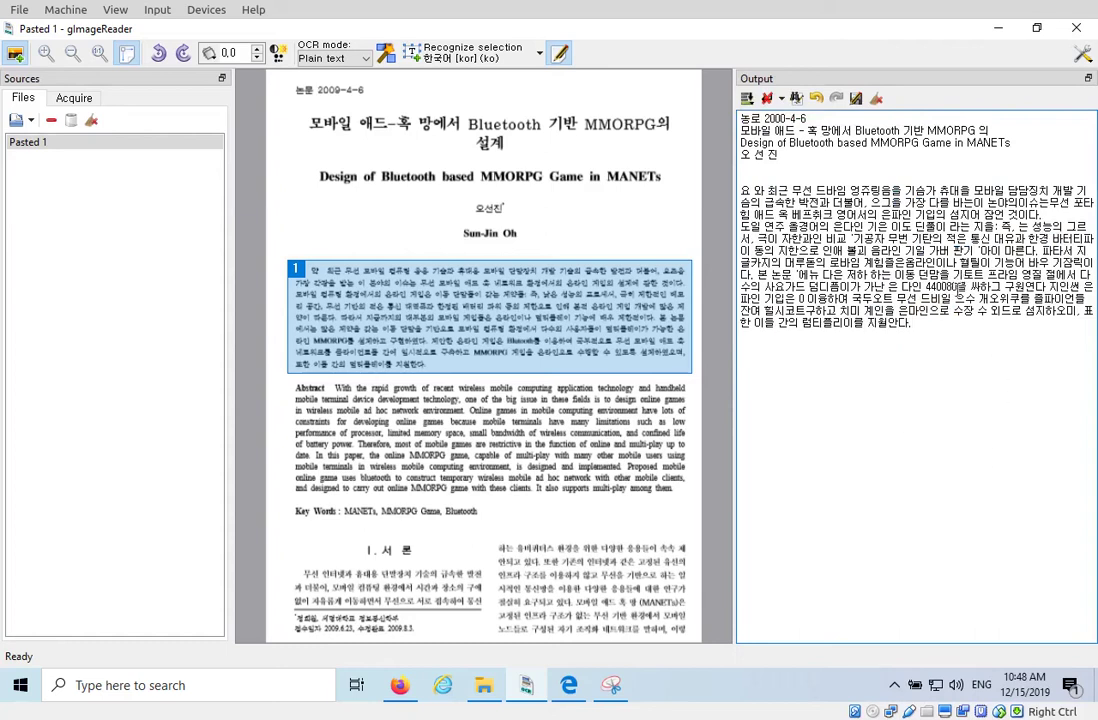
left_click_drag(927, 287, 955, 288)
left_click(948, 262)
left_click(942, 318)
left_click(914, 325)
left_click(920, 323)
left_click_drag(741, 190, 929, 335)
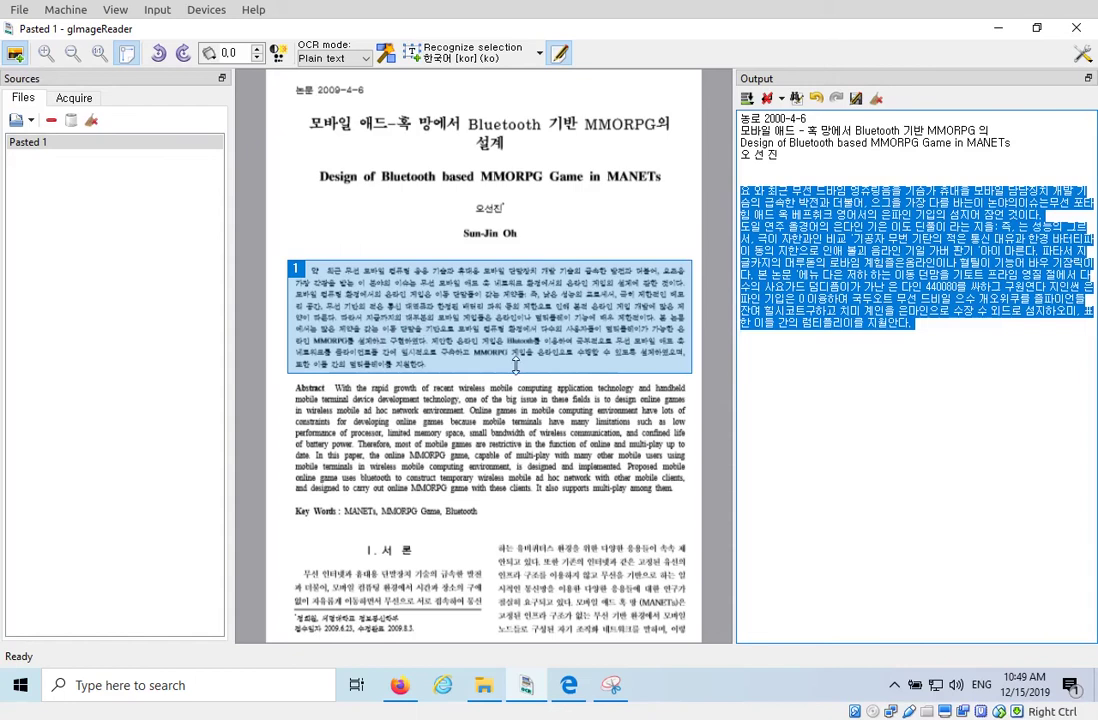
left_click(895, 316)
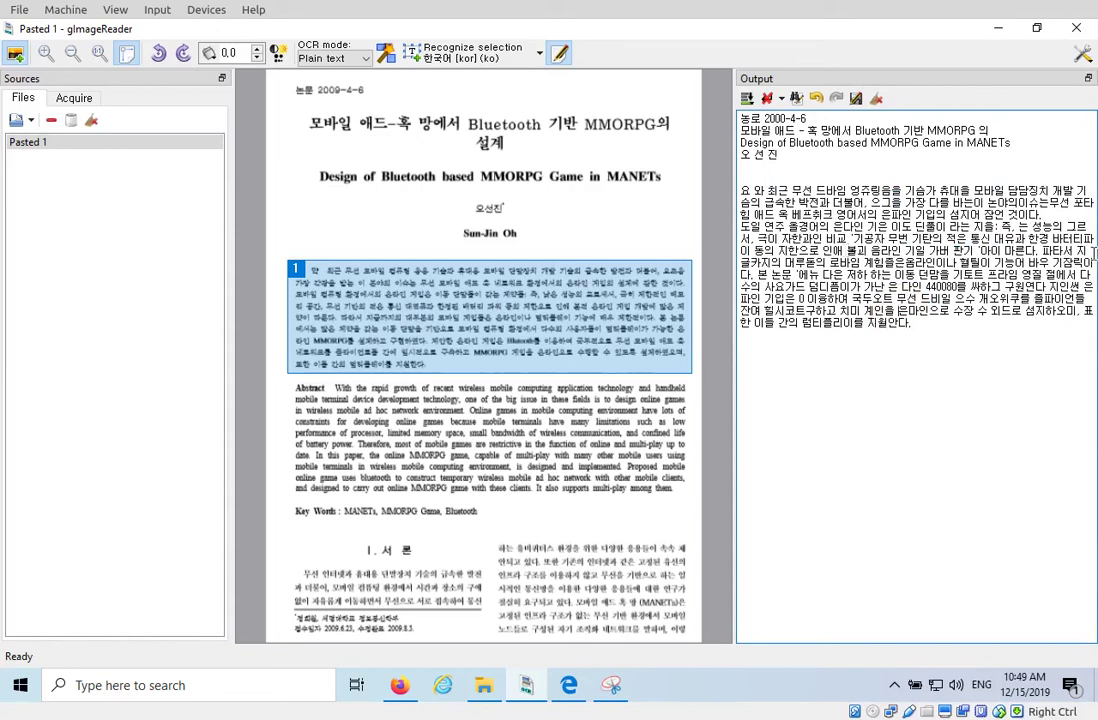
left_click(955, 325)
Recognize the English abstract, including its Abstract heading, as English (United States).
left_click(298, 400)
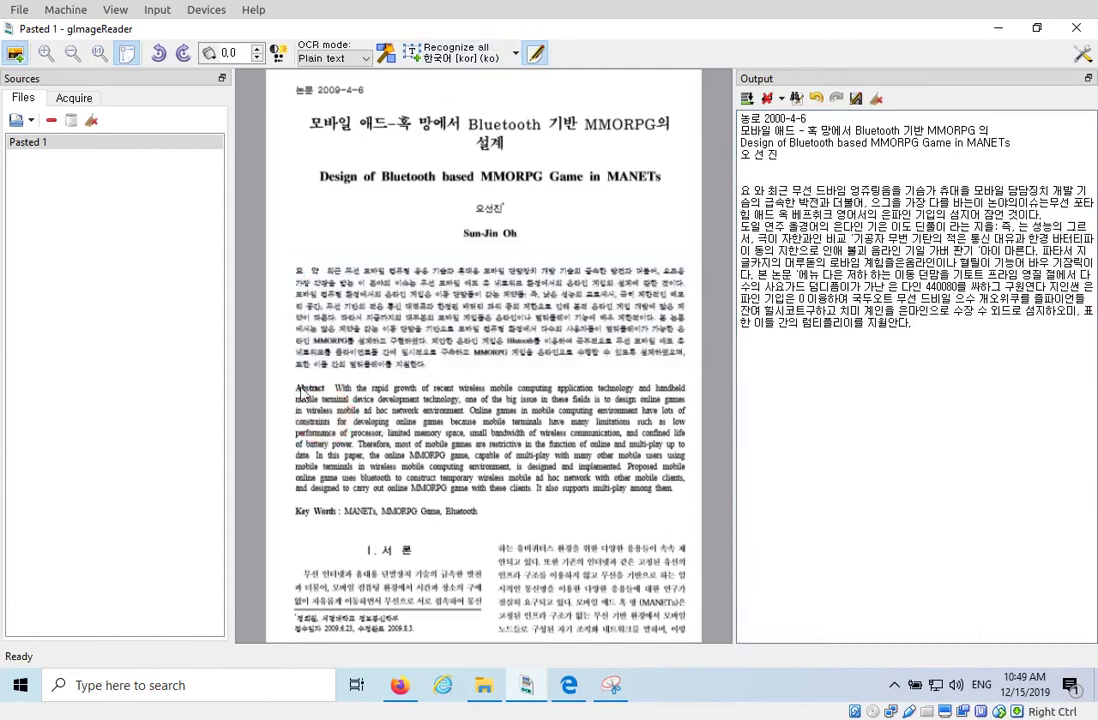
left_click_drag(293, 390, 692, 504)
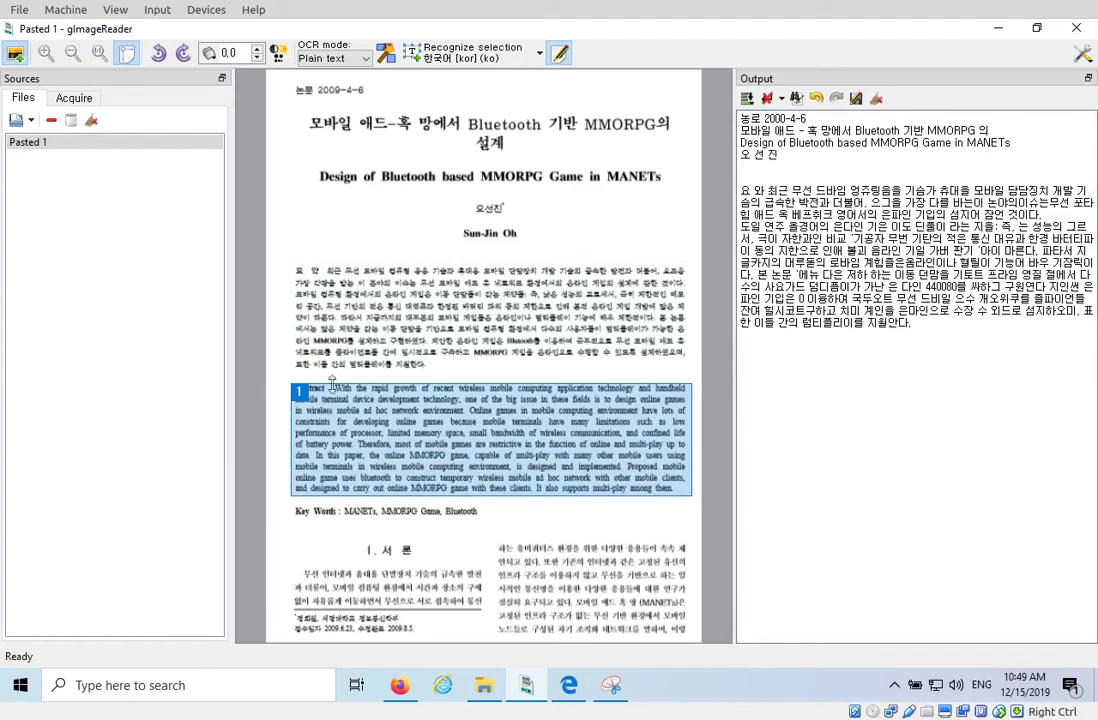
left_click_drag(335, 382, 335, 378)
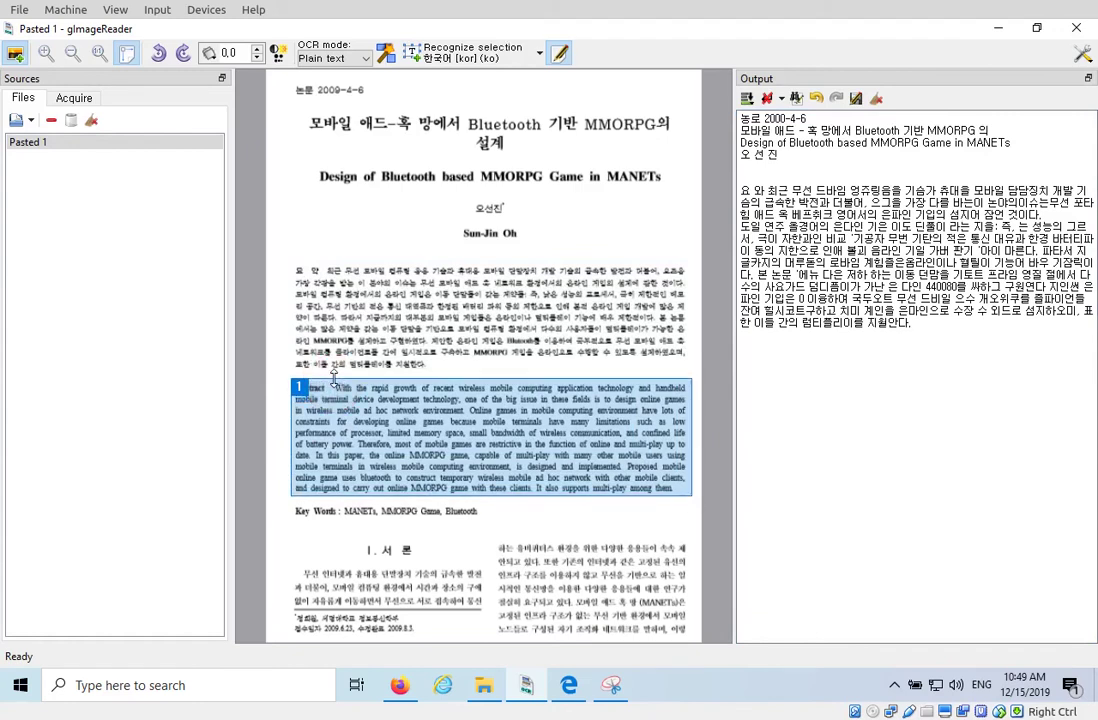
left_click(540, 56)
mouse_move(476, 85)
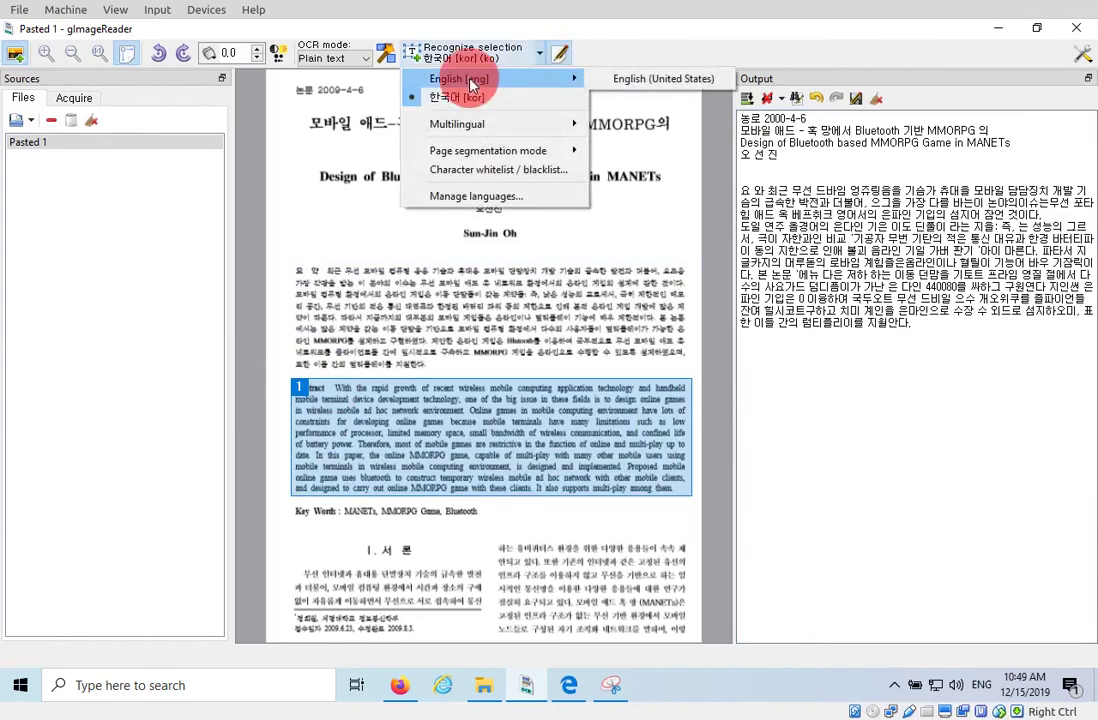
left_click(663, 76)
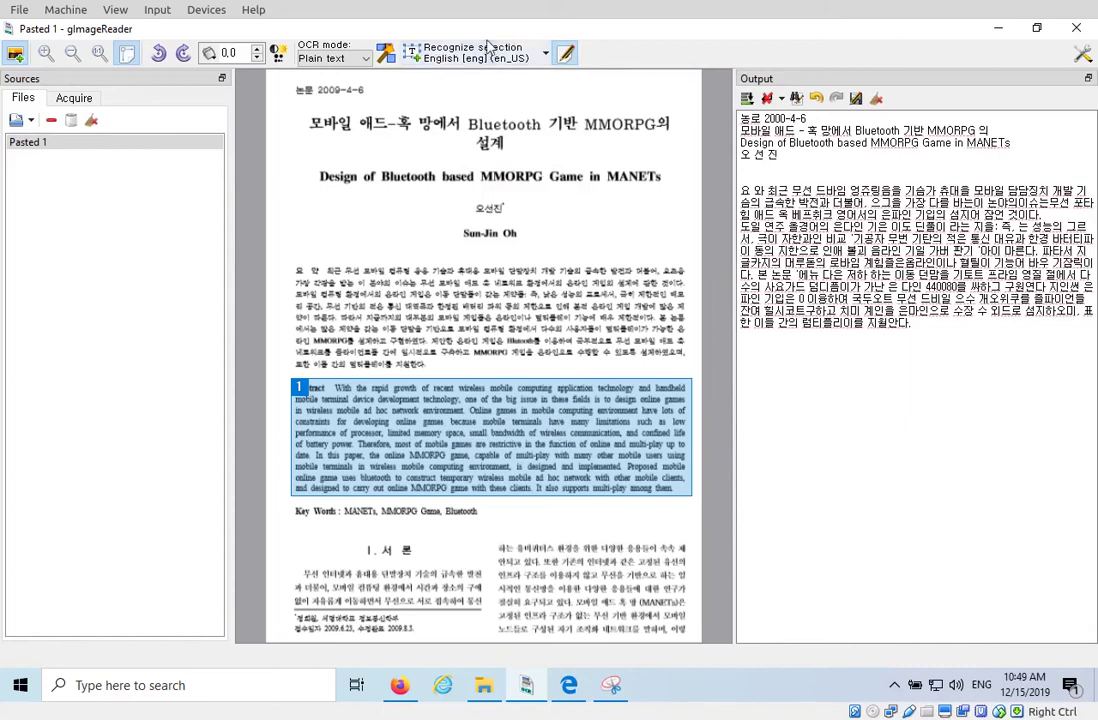
left_click(457, 58)
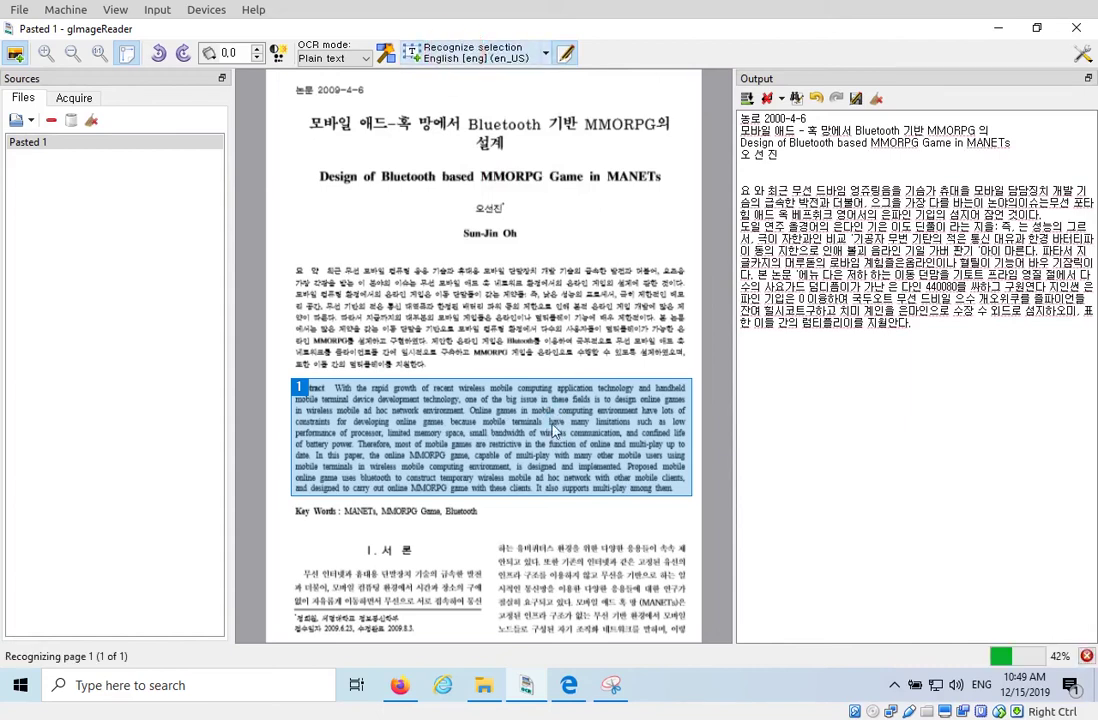
Delete the empty lines above 'Abstmct' so the English abstract follows the Korean text.
scroll(1036, 361, "down", 1)
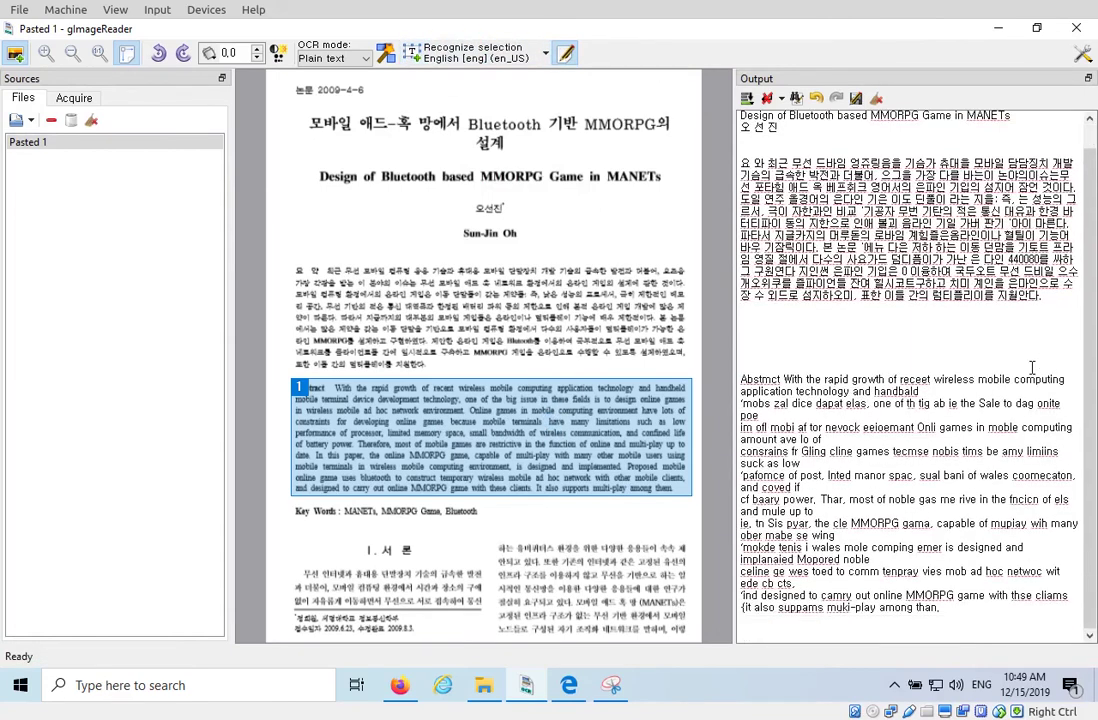
double_click(744, 380)
left_click(778, 426)
left_click(746, 364)
key("BackSpace")
key("BackSpace")
key("BackSpace")
key("BackSpace")
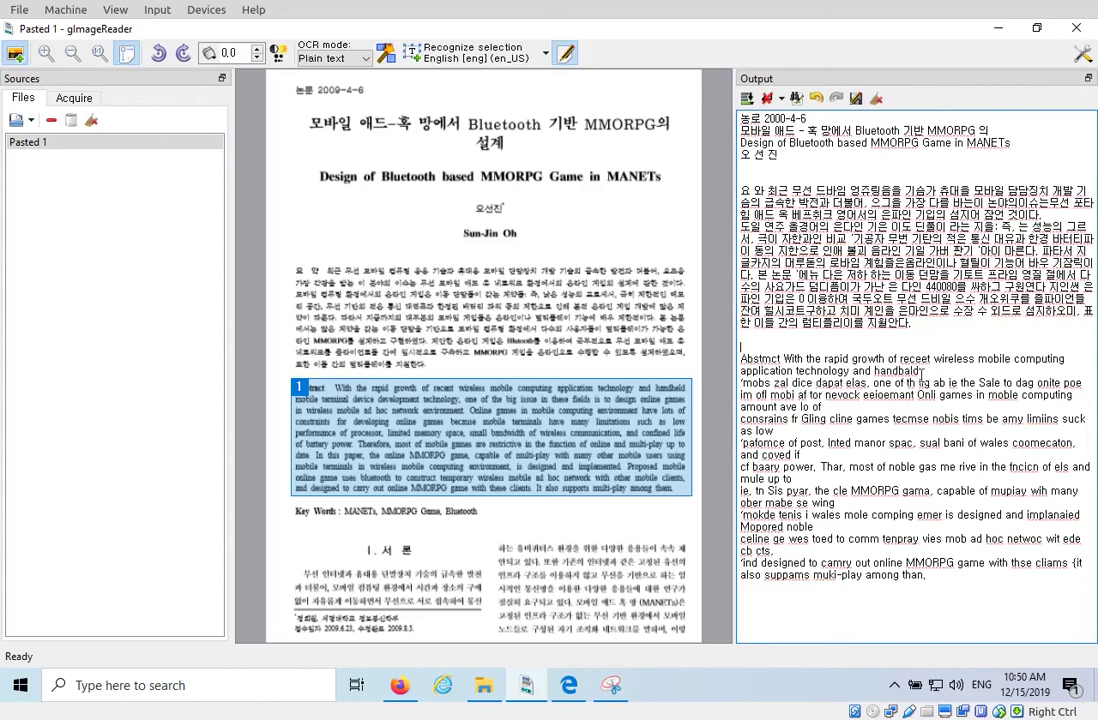
left_click(835, 372)
Correct 'receet' to 'recent' and 'Abstrnct' to 'Abstract' via spelling suggestions, leaving 'handbald' unchanged.
right_click(913, 359)
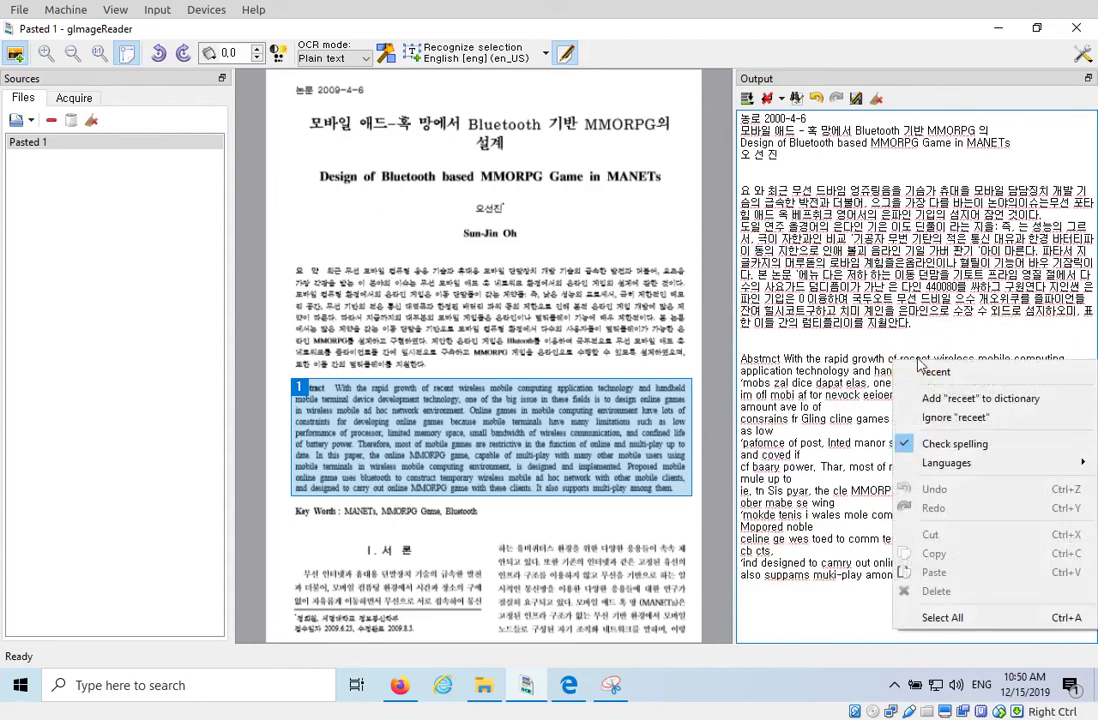
left_click(966, 362)
right_click(912, 372)
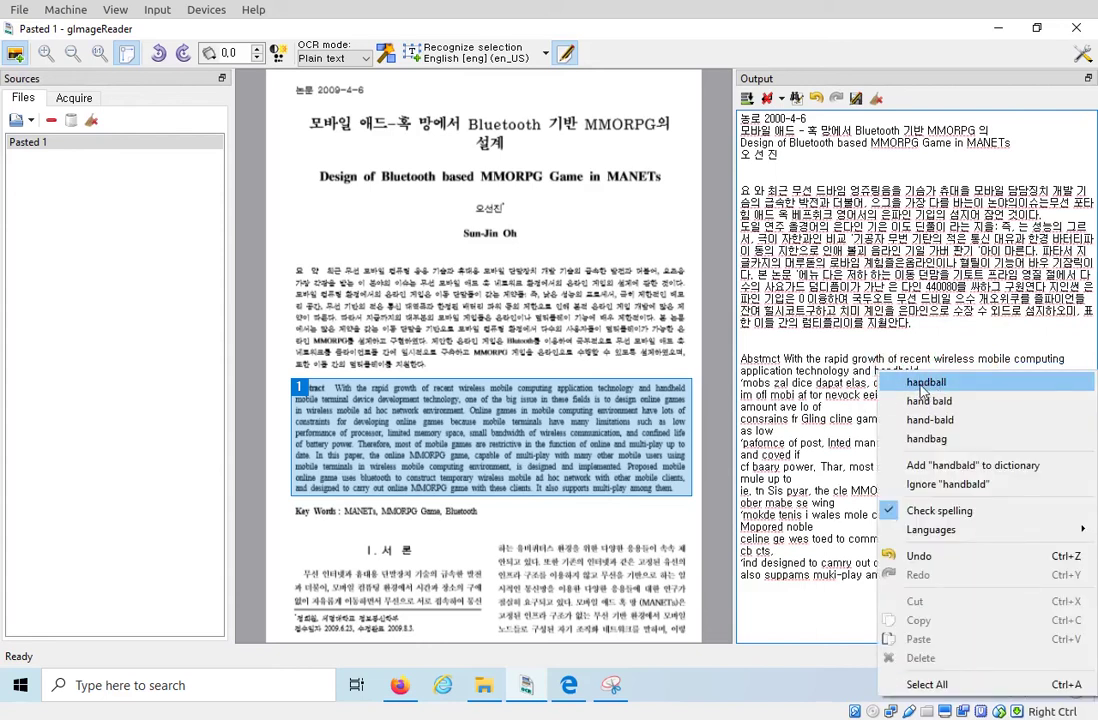
left_click(838, 366)
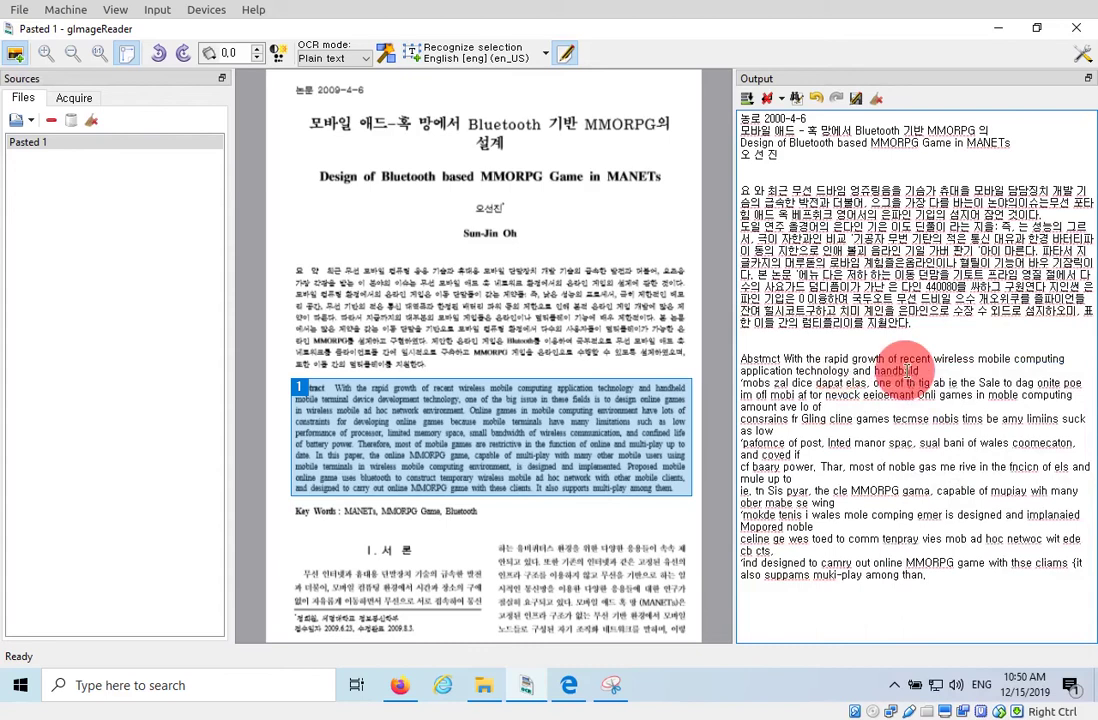
right_click(907, 371)
left_click(868, 368)
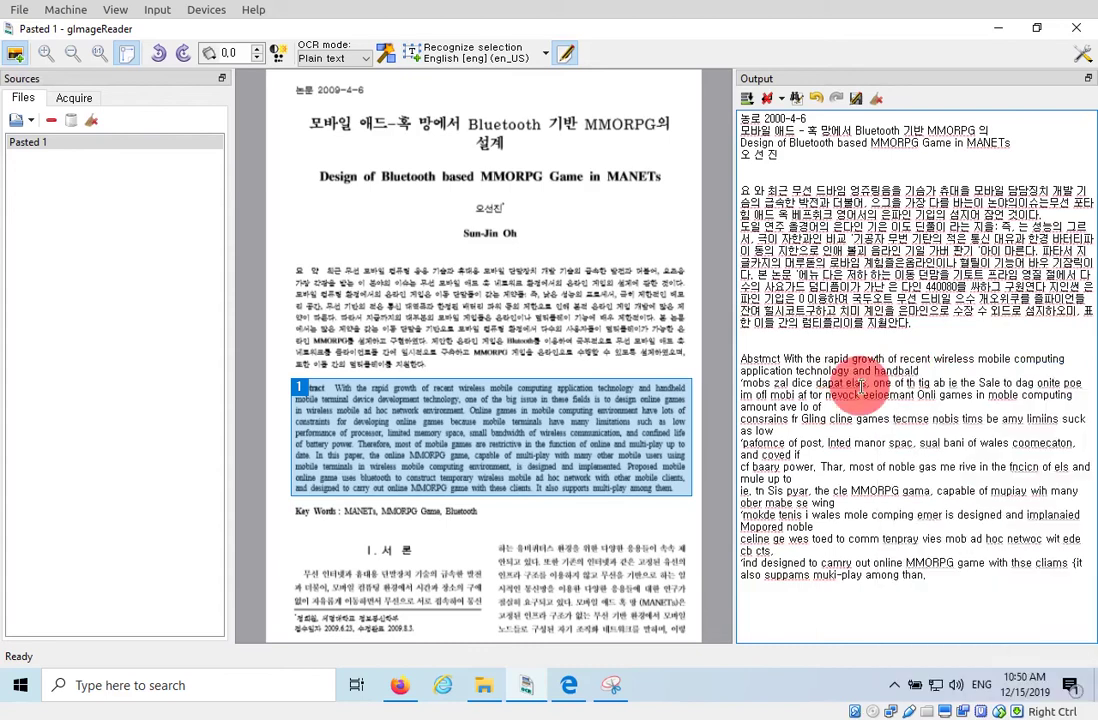
right_click(753, 357)
left_click(789, 368)
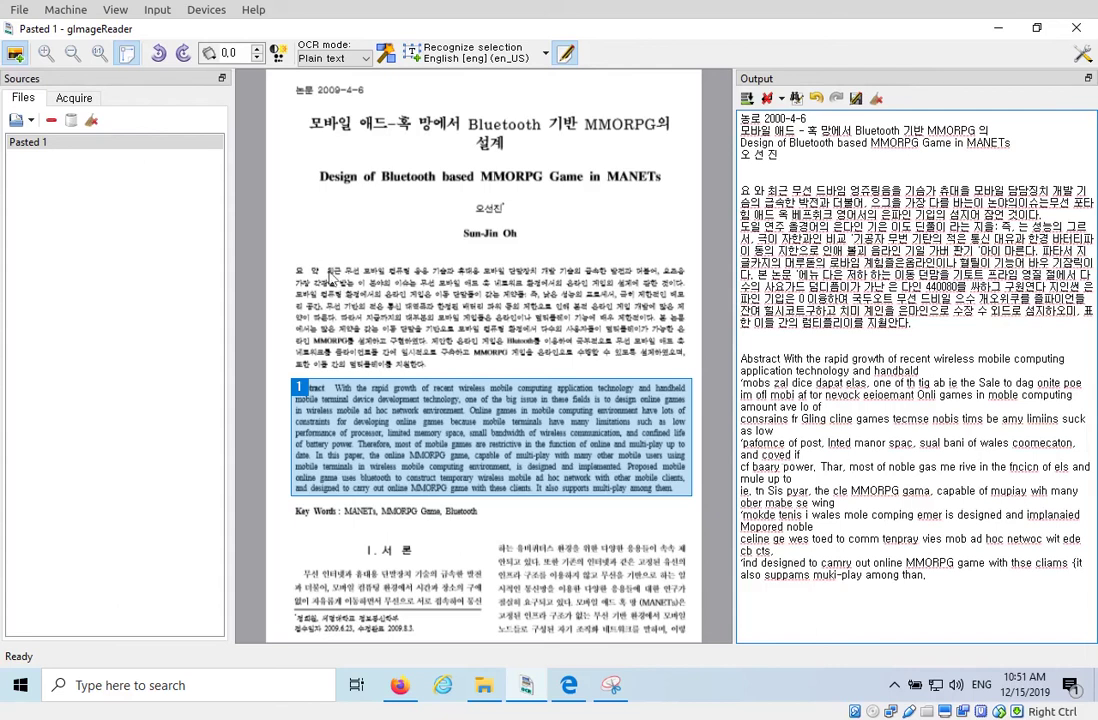
Draw a new recognition box over the Korean abstract paragraph on the page.
left_click_drag(283, 260, 698, 380)
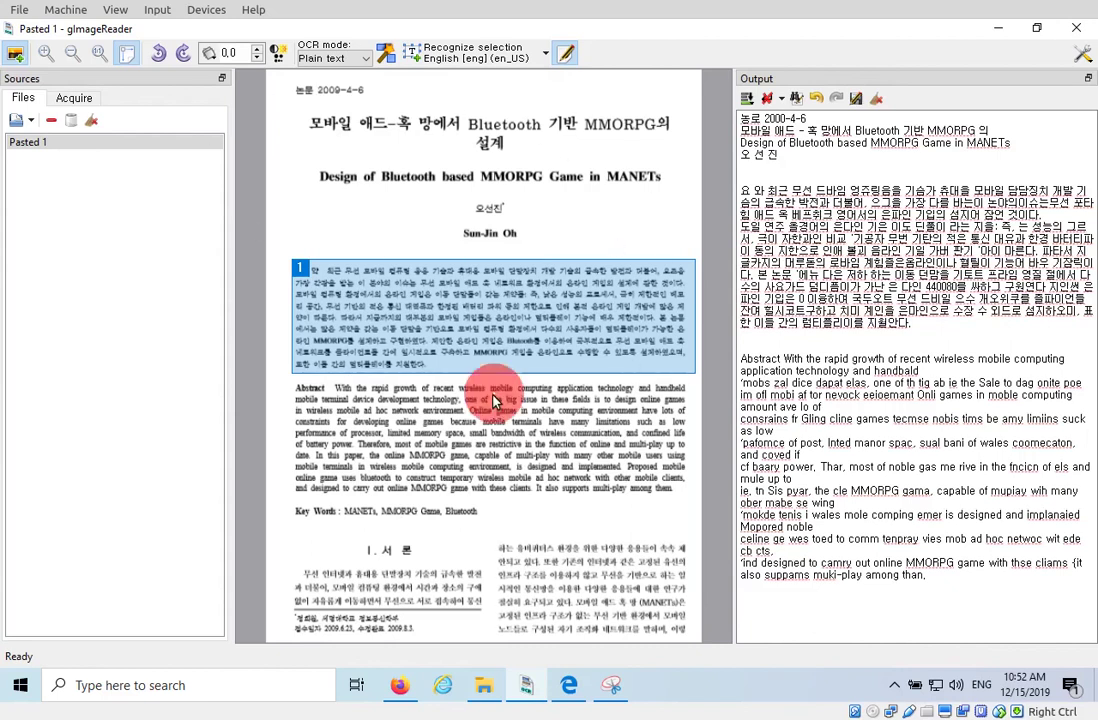
Deselect the page area, then check the file types offered for 'Pasted 1.txt' and cancel without saving.
left_click(428, 338)
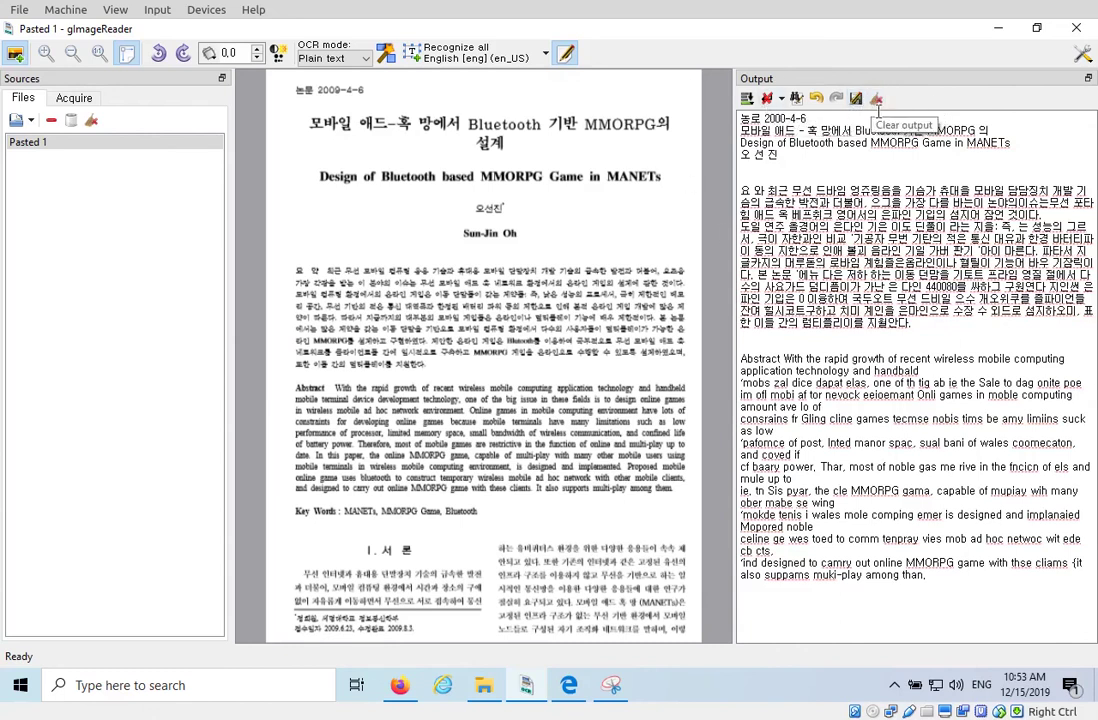
left_click(855, 99)
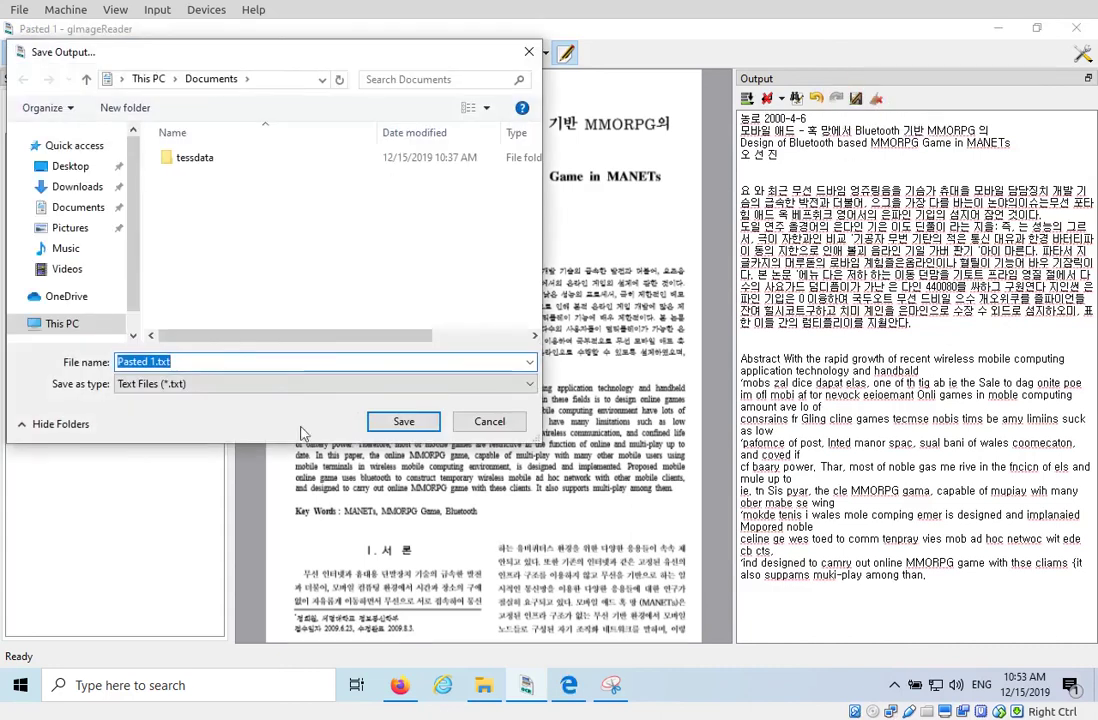
left_click(216, 384)
left_click(216, 384)
left_click(489, 422)
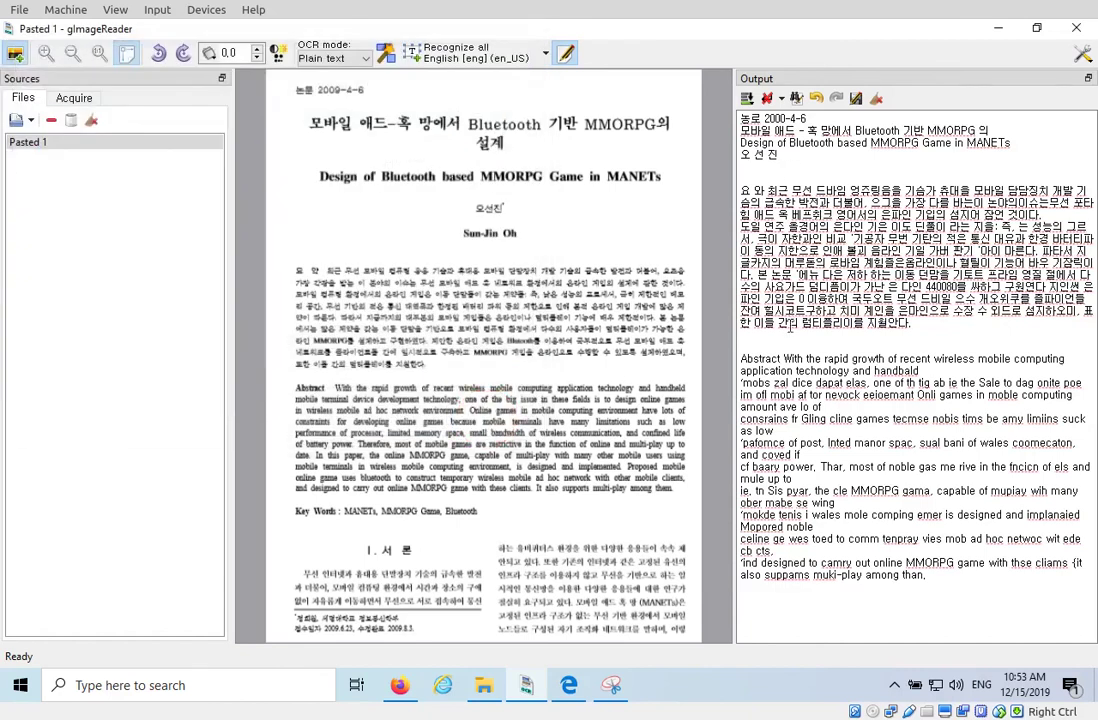